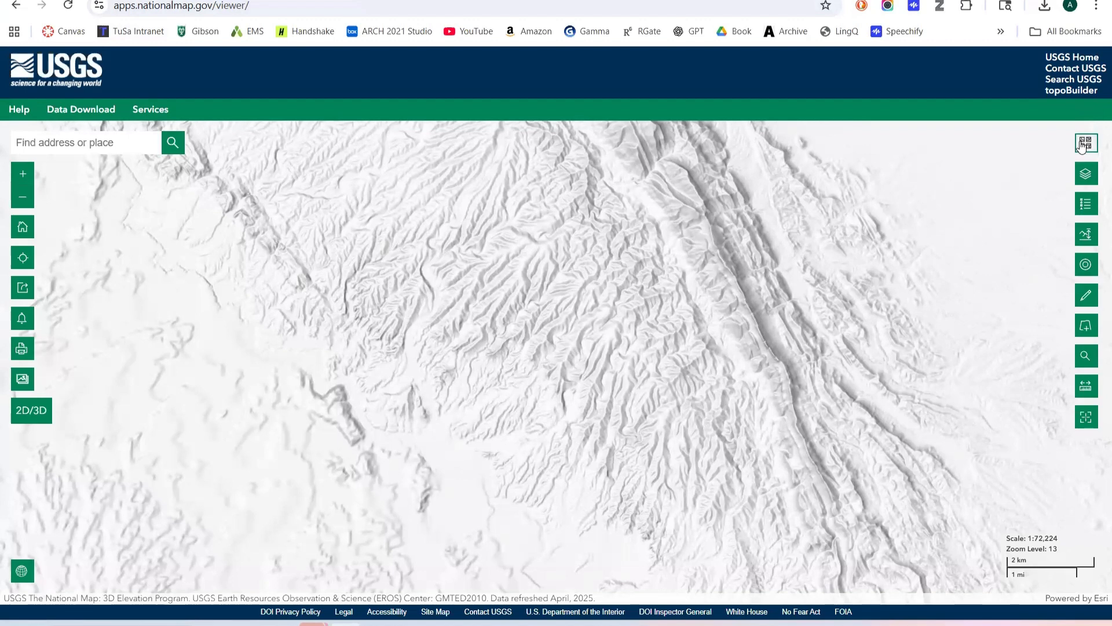
- Look through the available basemaps, including the USGS Shaded Relief Only basemap
click(1083, 145)
scroll(960, 270, down, 1)
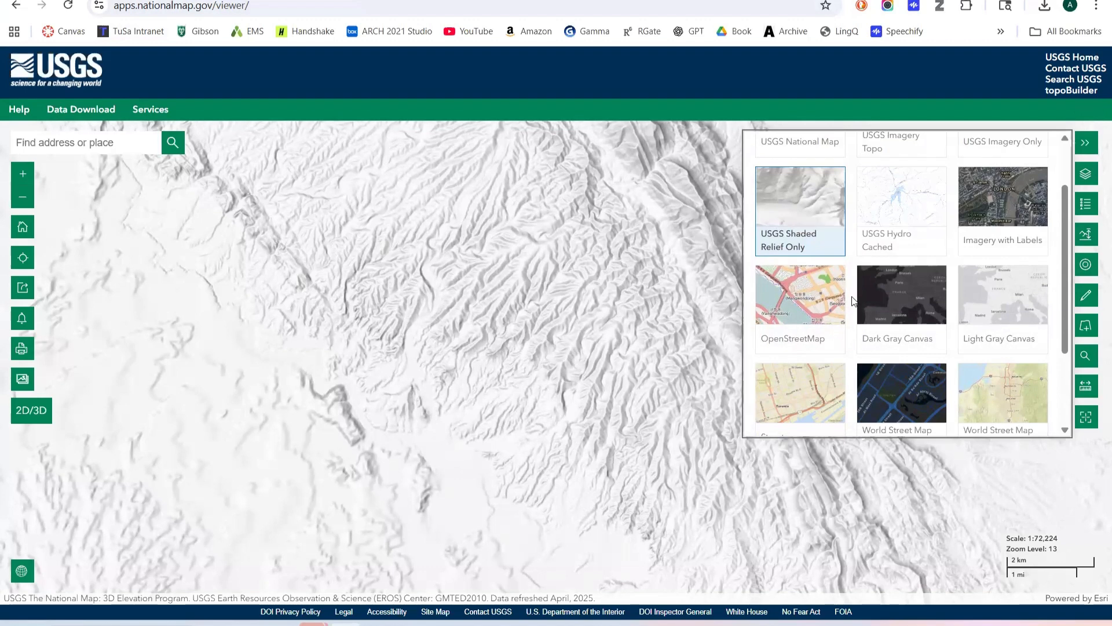
scroll(919, 340, up, 2)
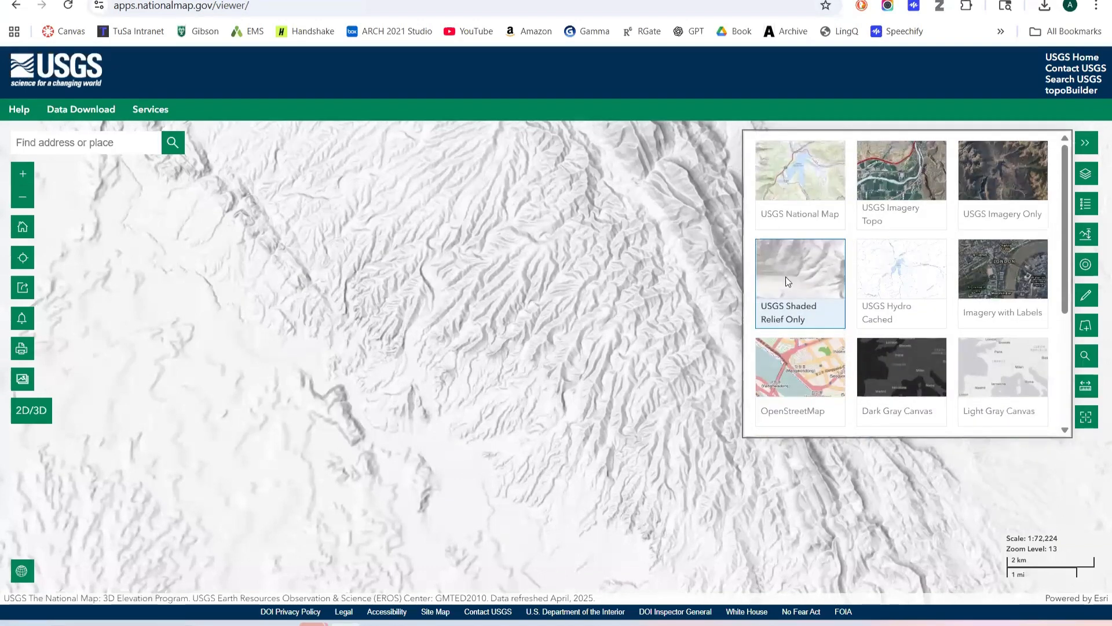
click(1086, 142)
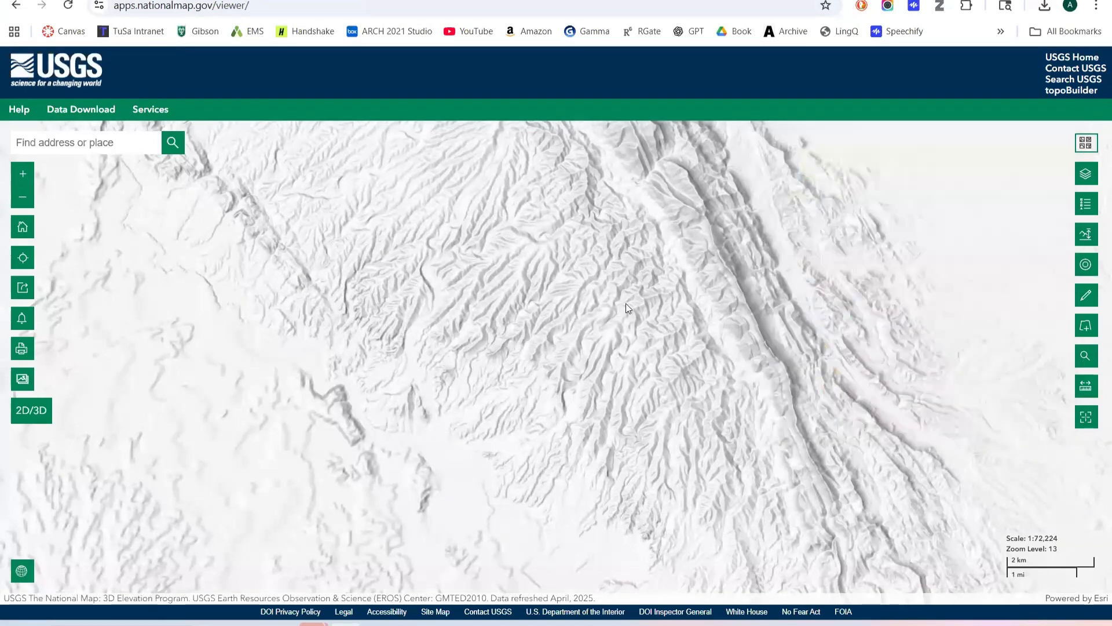
- Review the layout export settings for the map, including the list of page templates
click(20, 351)
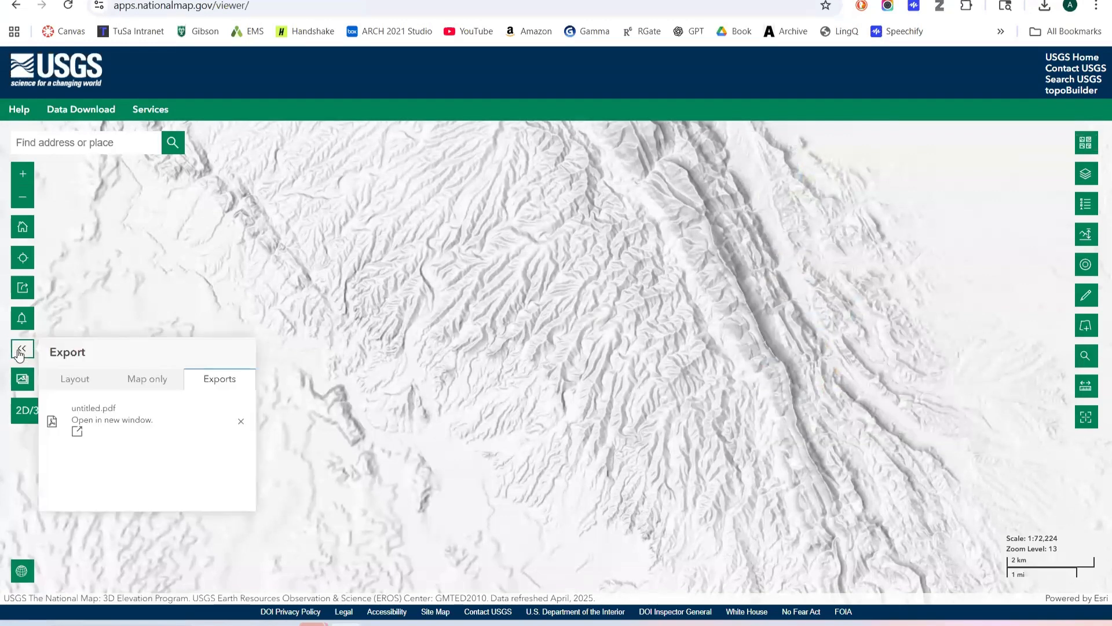
click(76, 385)
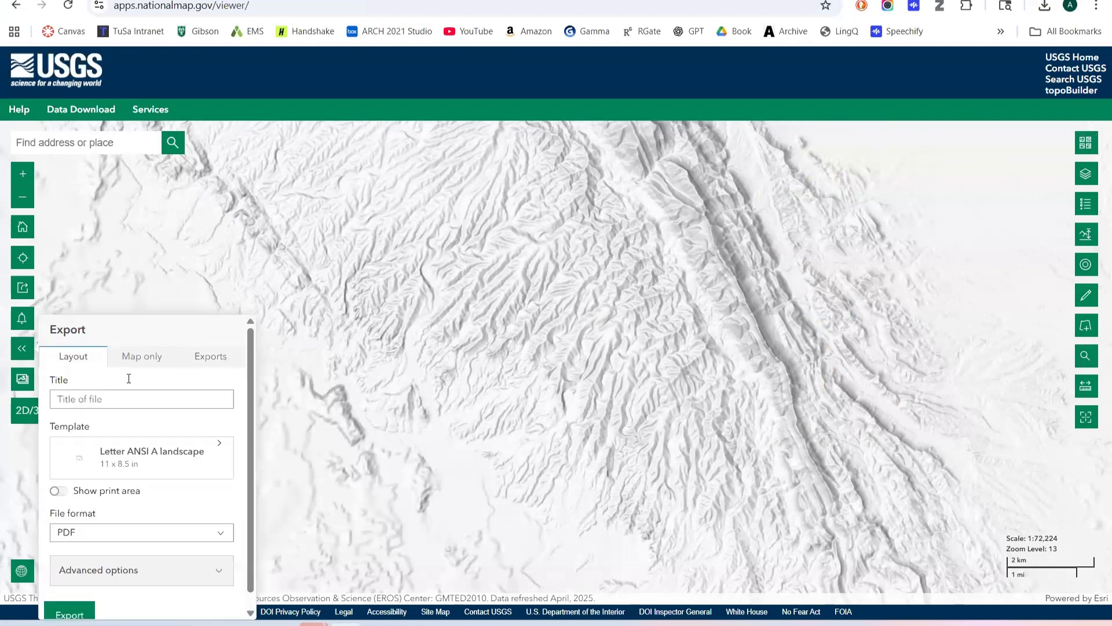
click(160, 457)
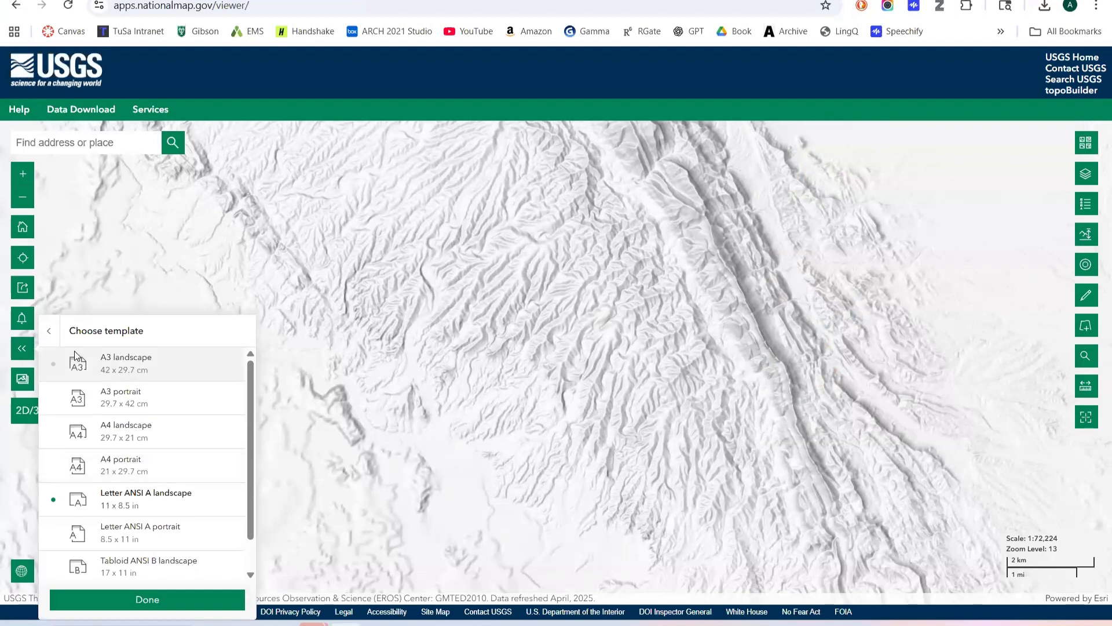
click(49, 330)
scroll(103, 519, down, 1)
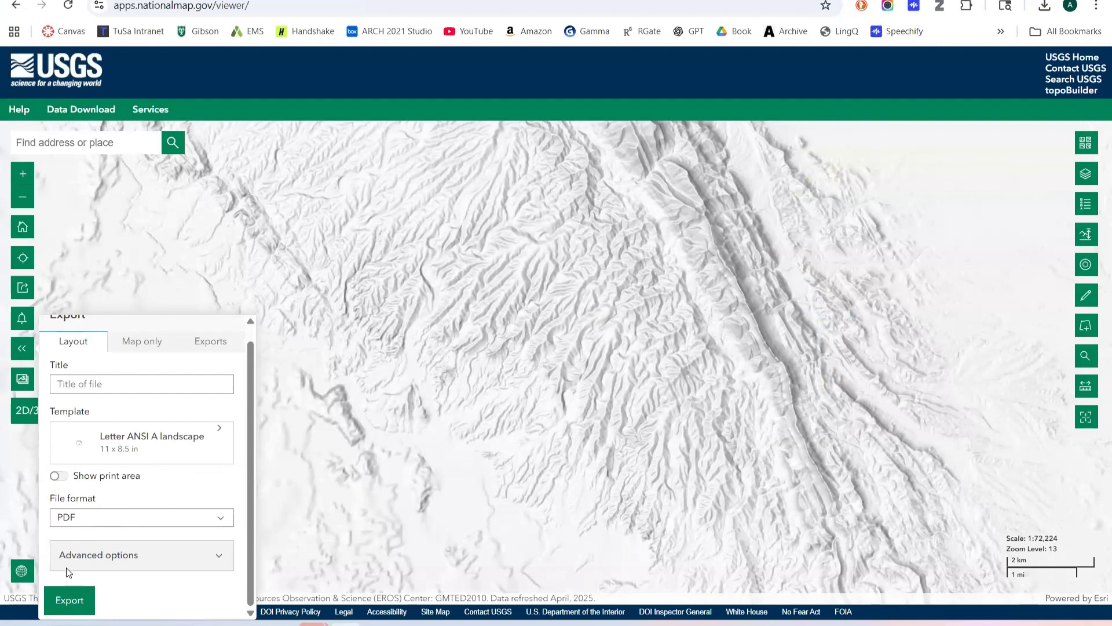
- Examine the map-only export settings with their advanced options and the list of finished exports
click(126, 343)
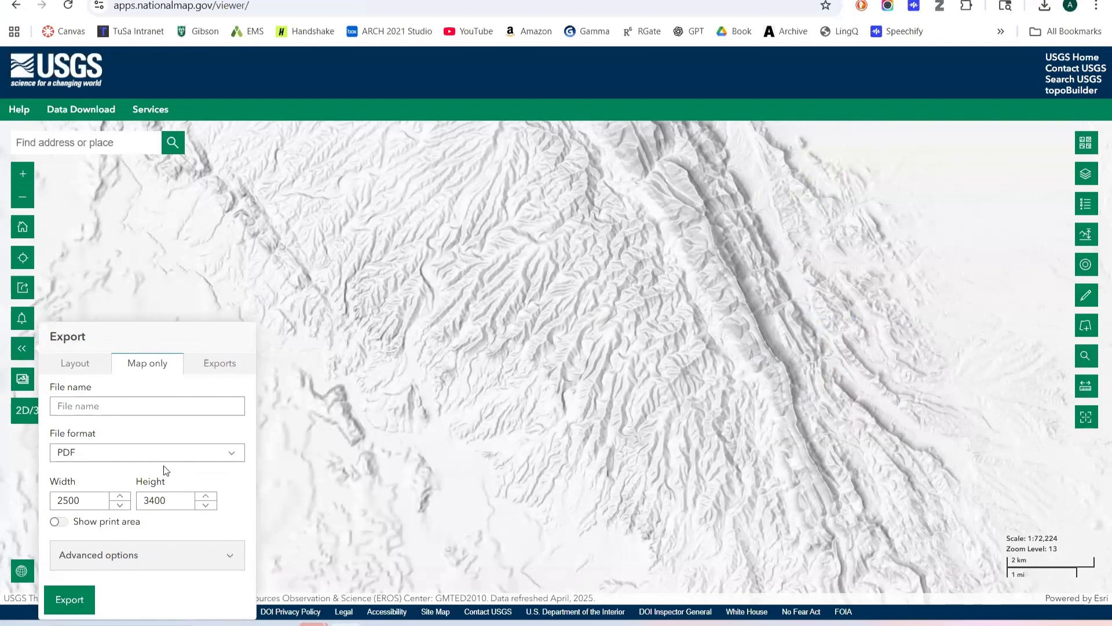
click(107, 557)
scroll(169, 459, down, 3)
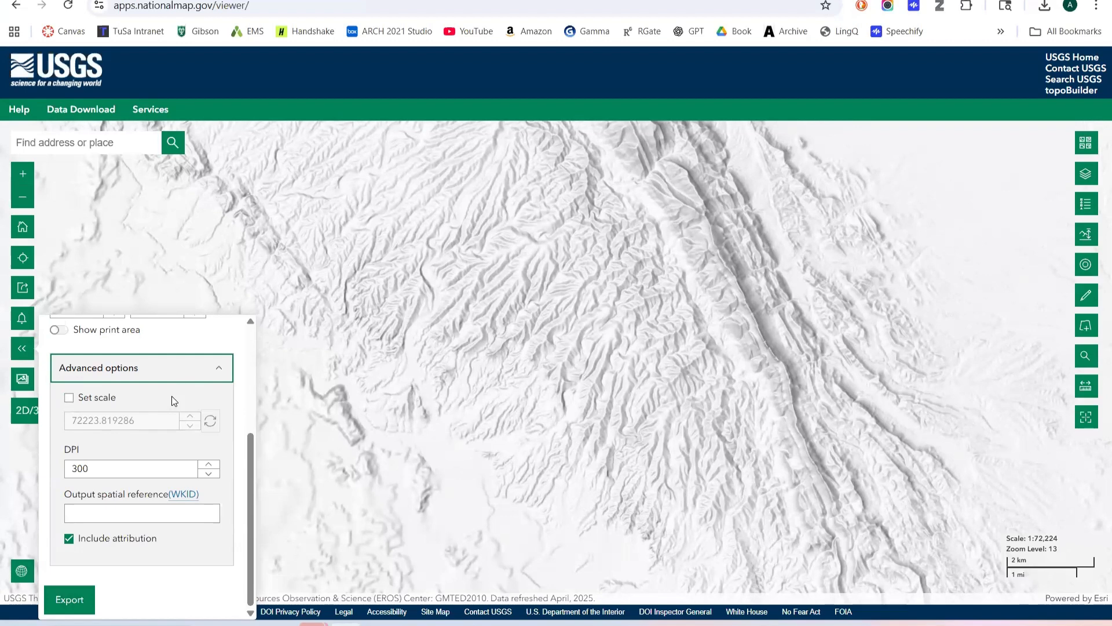
scroll(174, 399, up, 5)
click(204, 288)
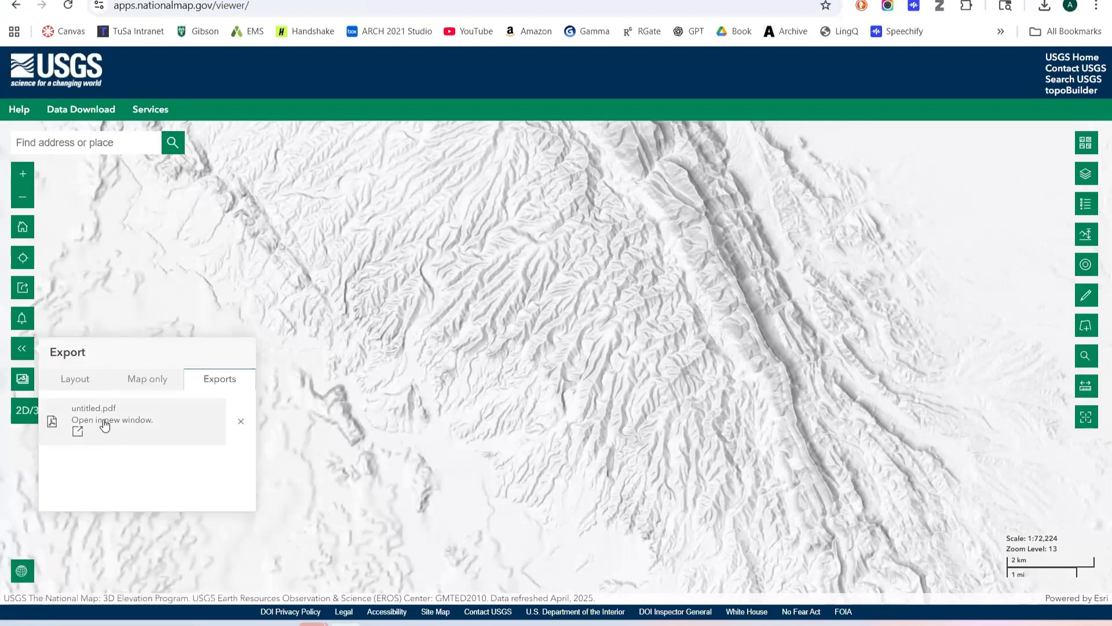
click(359, 352)
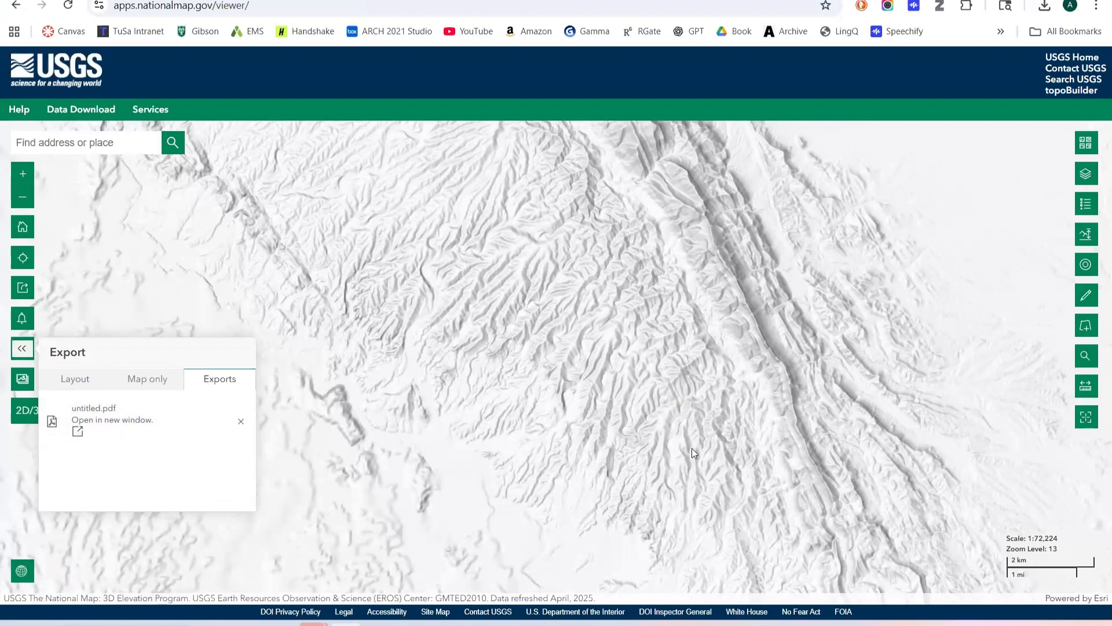
- Switch to the 1.jpg document in Photoshop, duplicate its Background layer and add an Invert adjustment layer above the copy
mouse_move(599, 623)
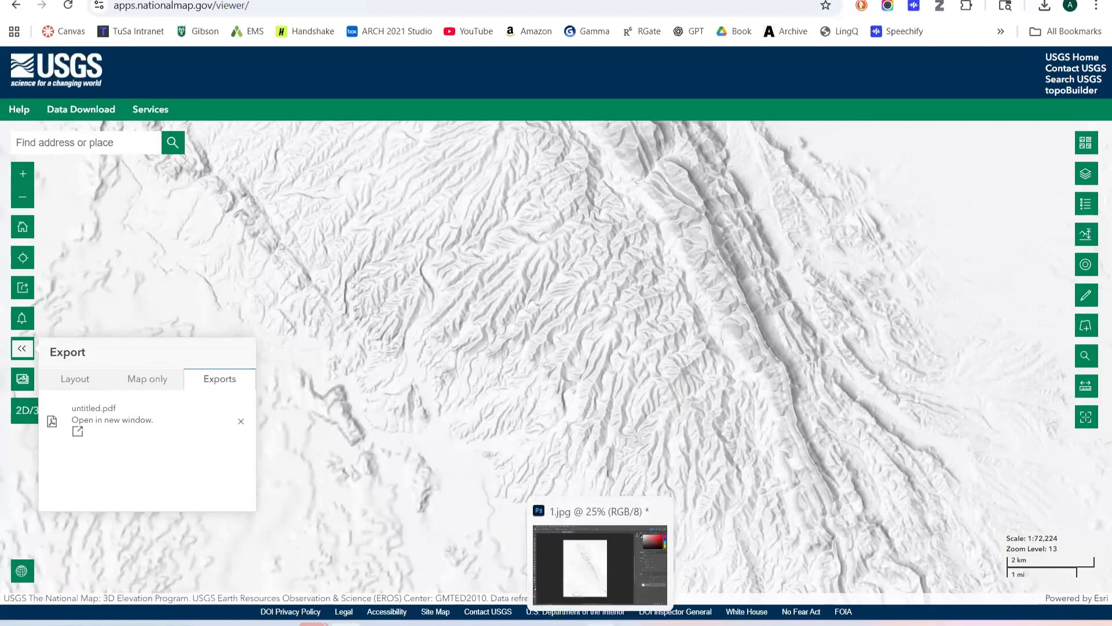
click(600, 574)
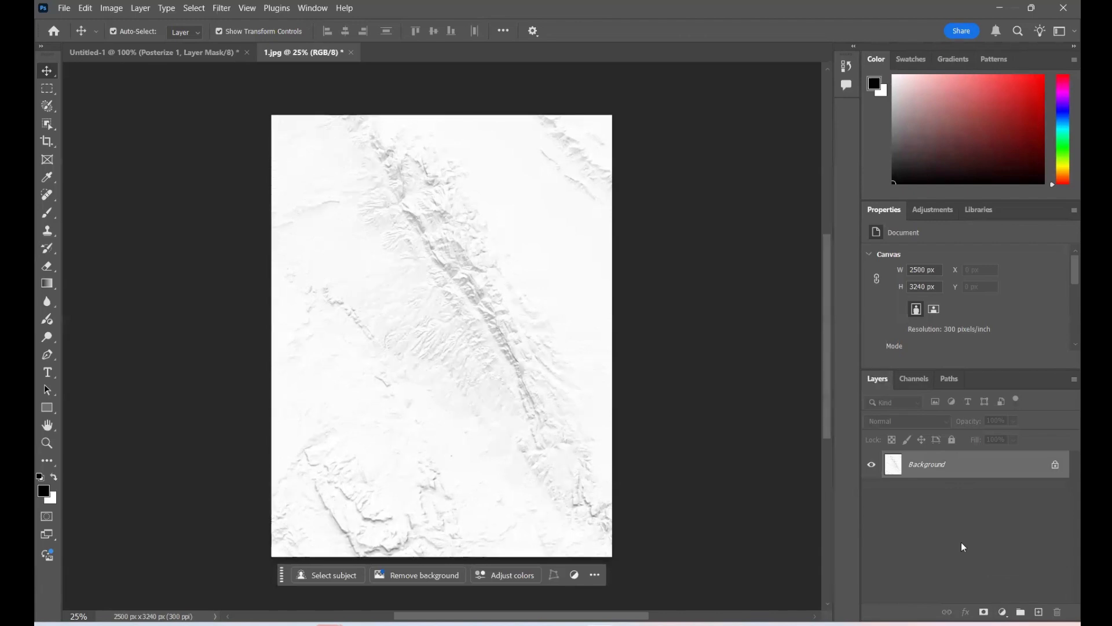
right_click(914, 469)
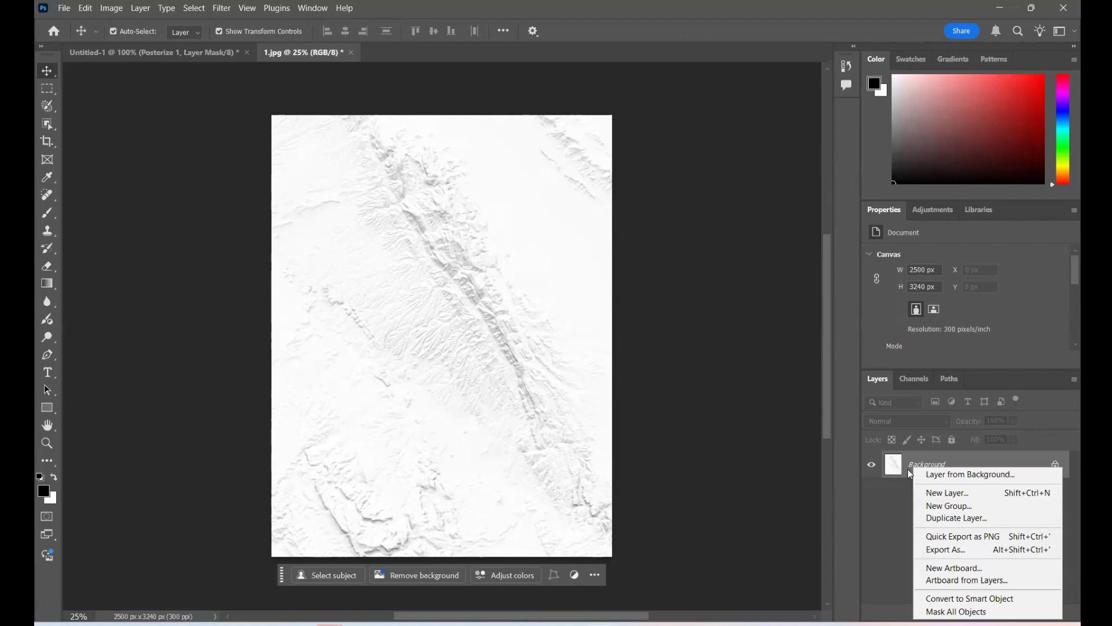
click(966, 521)
click(1045, 325)
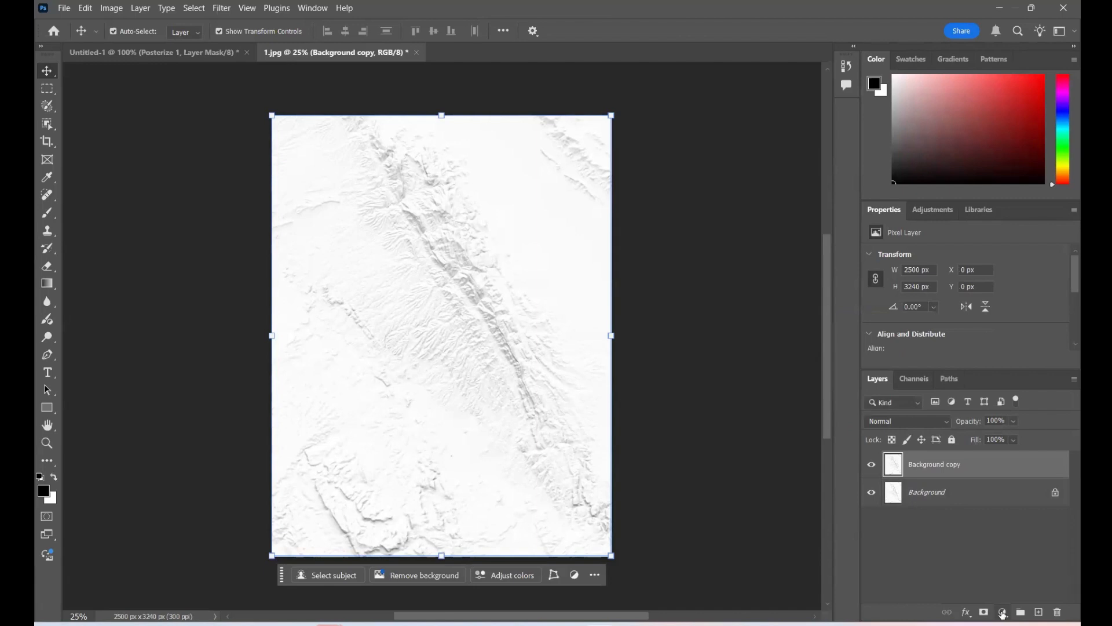
click(1002, 612)
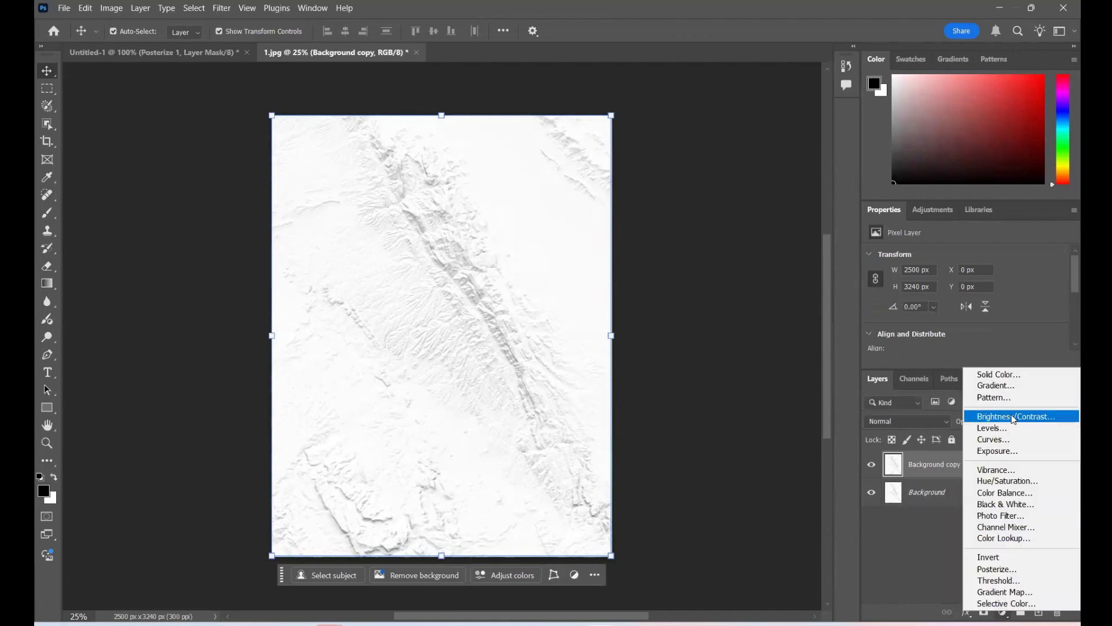
click(1028, 564)
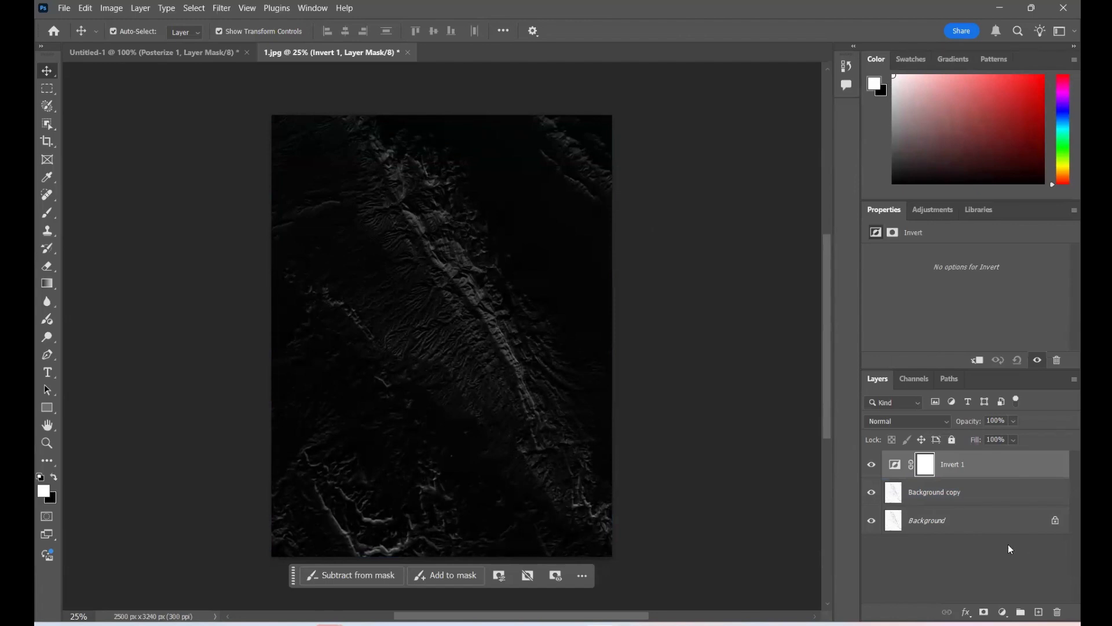
- Add a Brightness/Contrast adjustment layer above the Invert layer with brightness 92 and contrast 18
click(1002, 612)
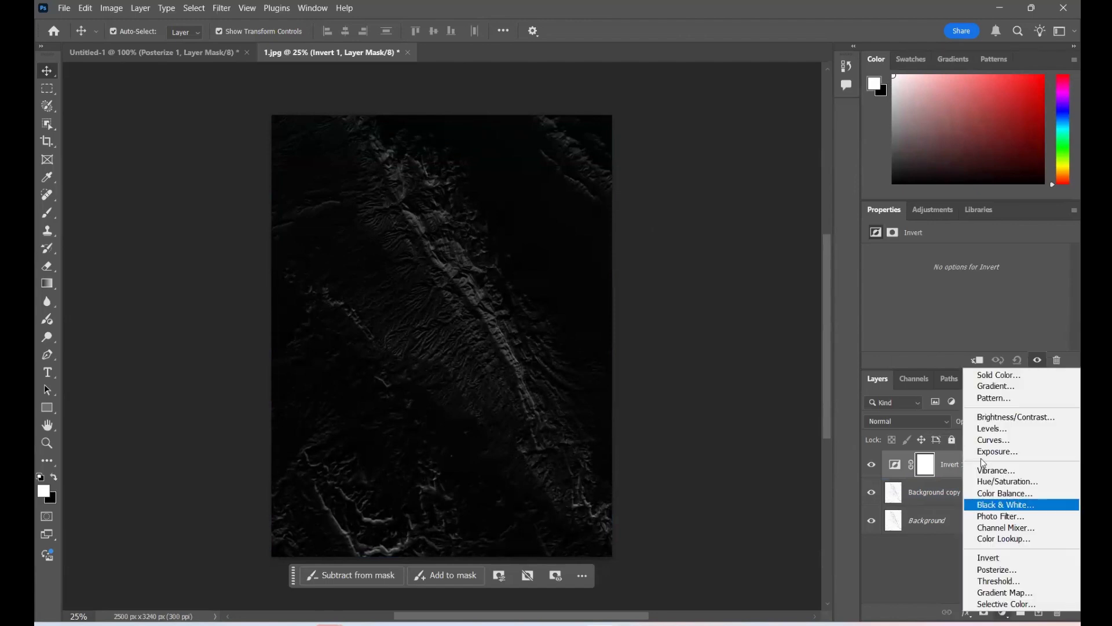
click(1001, 418)
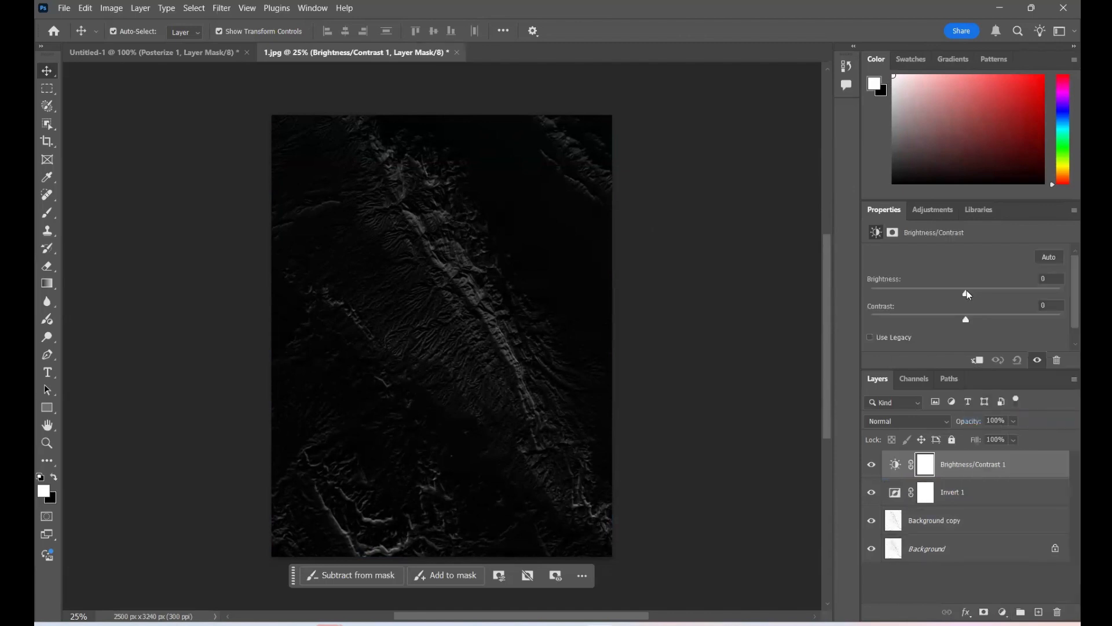
drag(991, 292, 1023, 292)
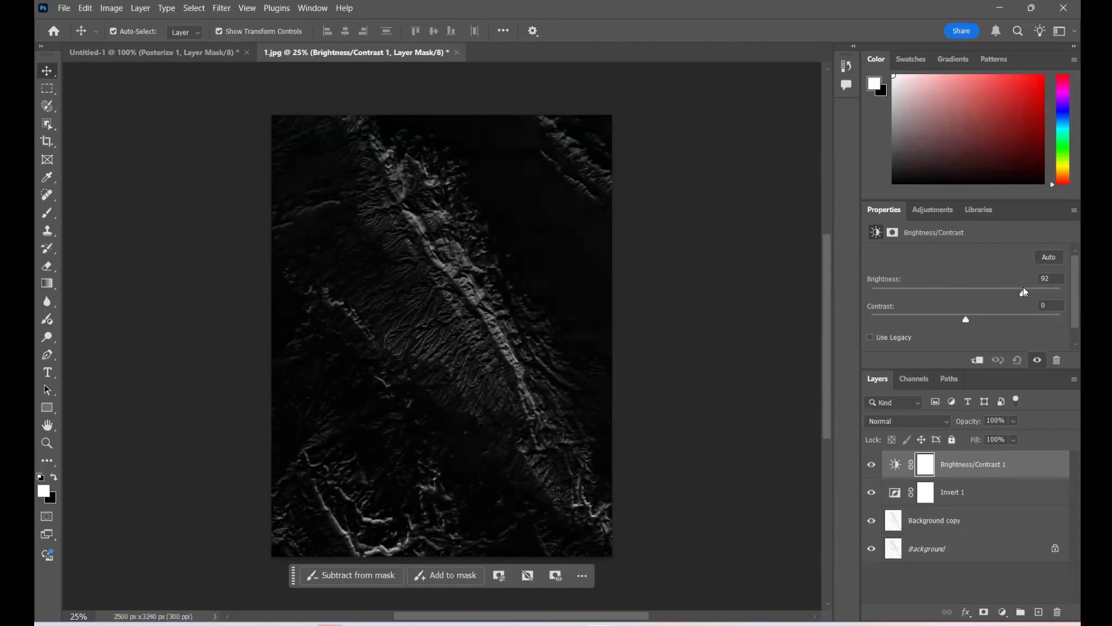
mouse_move(967, 320)
mouse_down()
mouse_move(990, 321)
mouse_move(978, 319)
mouse_up()
click(957, 524)
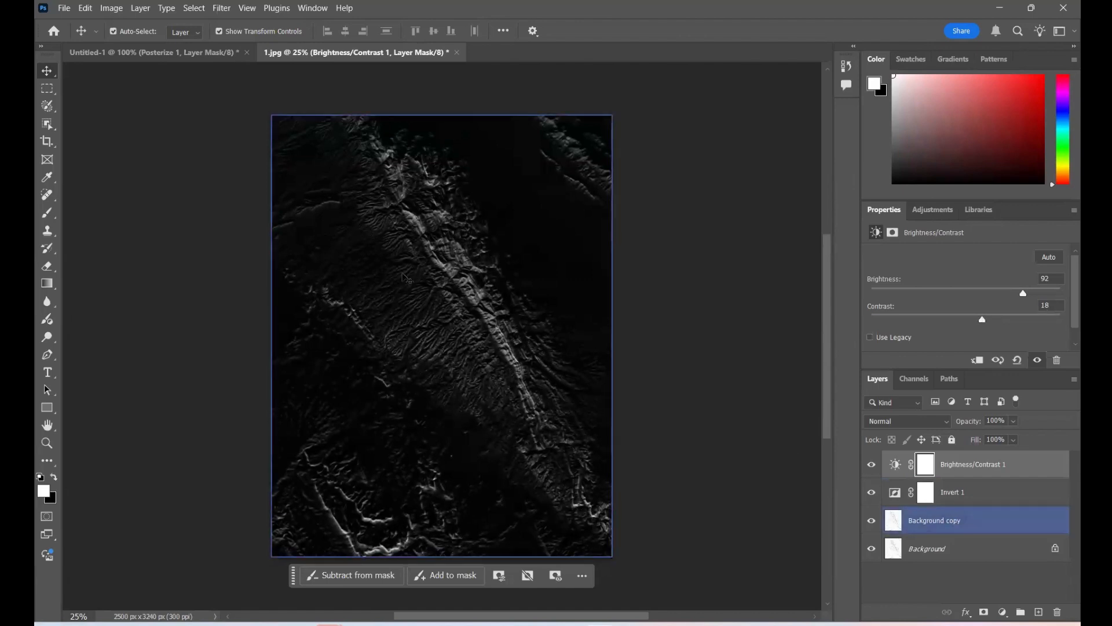
click(693, 379)
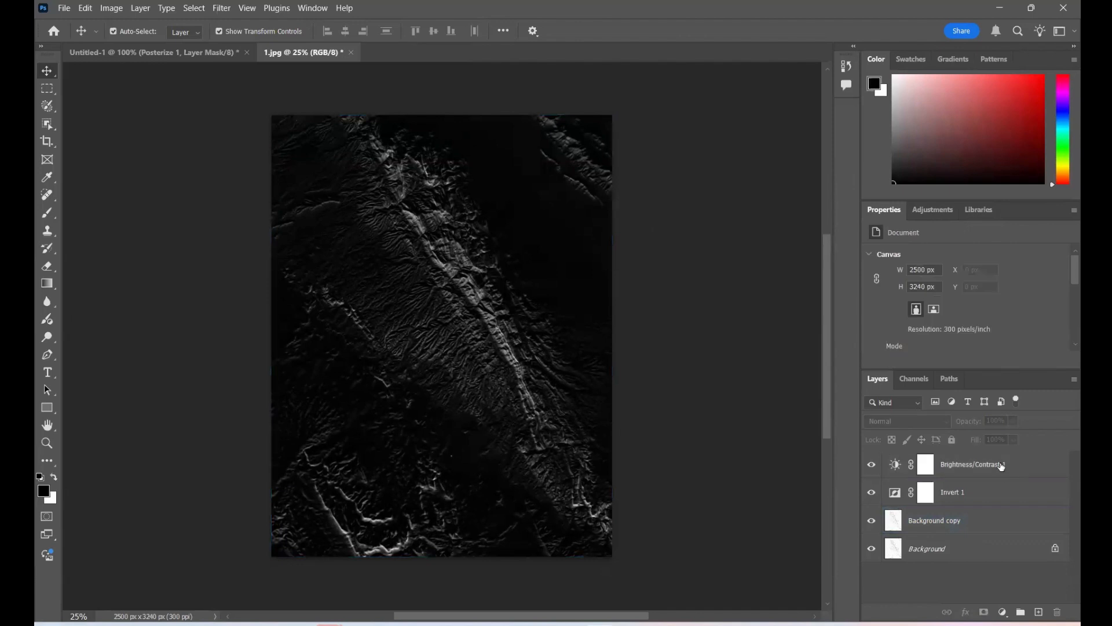
click(957, 528)
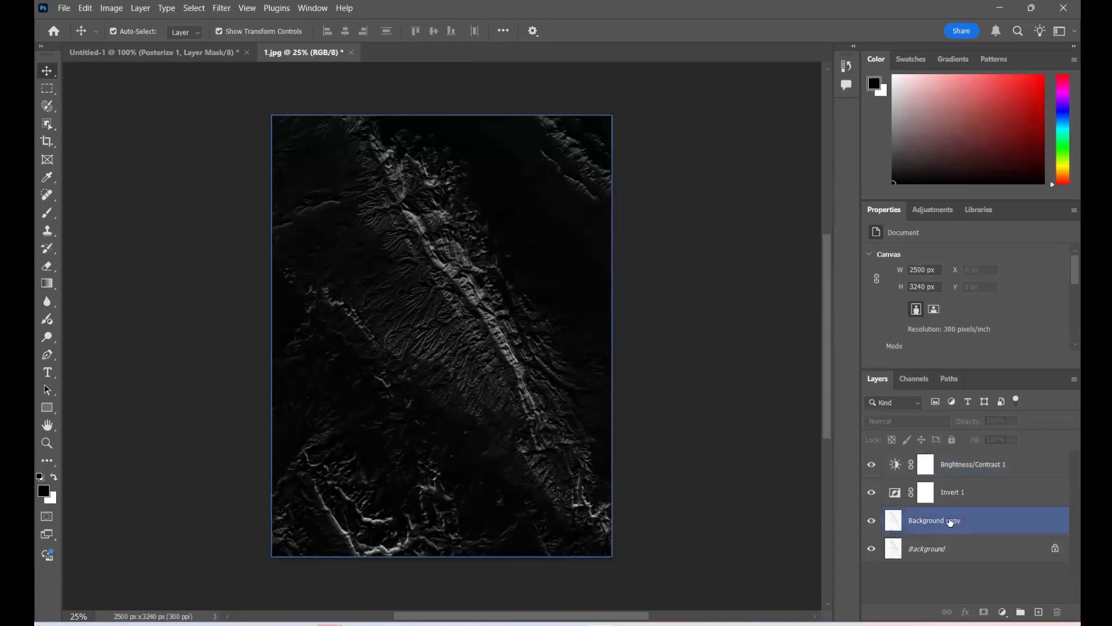
click(950, 521)
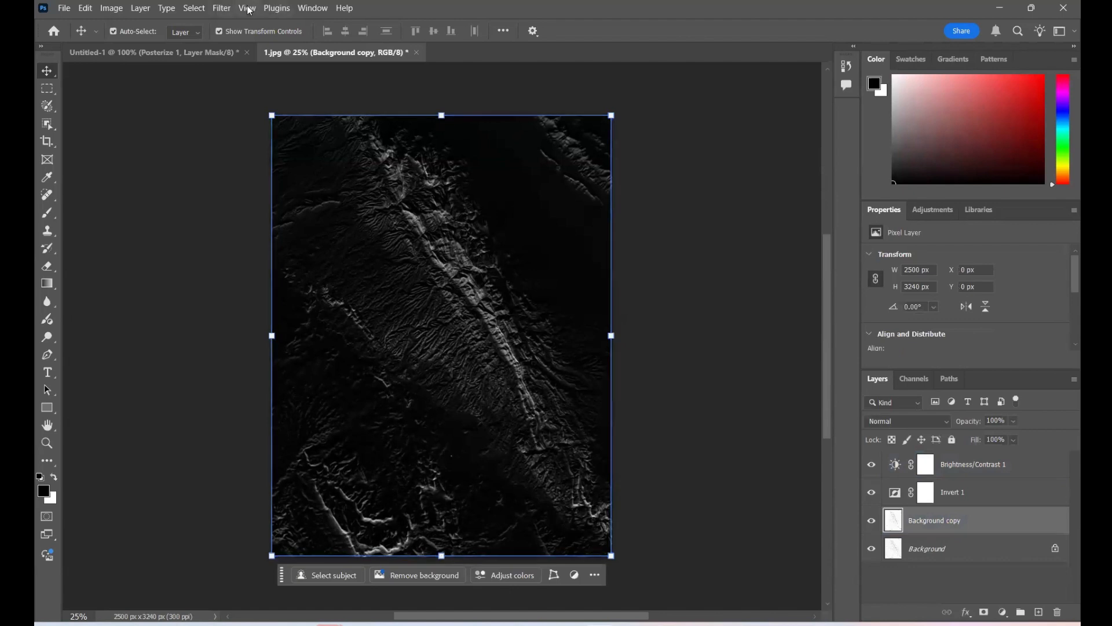
click(219, 9)
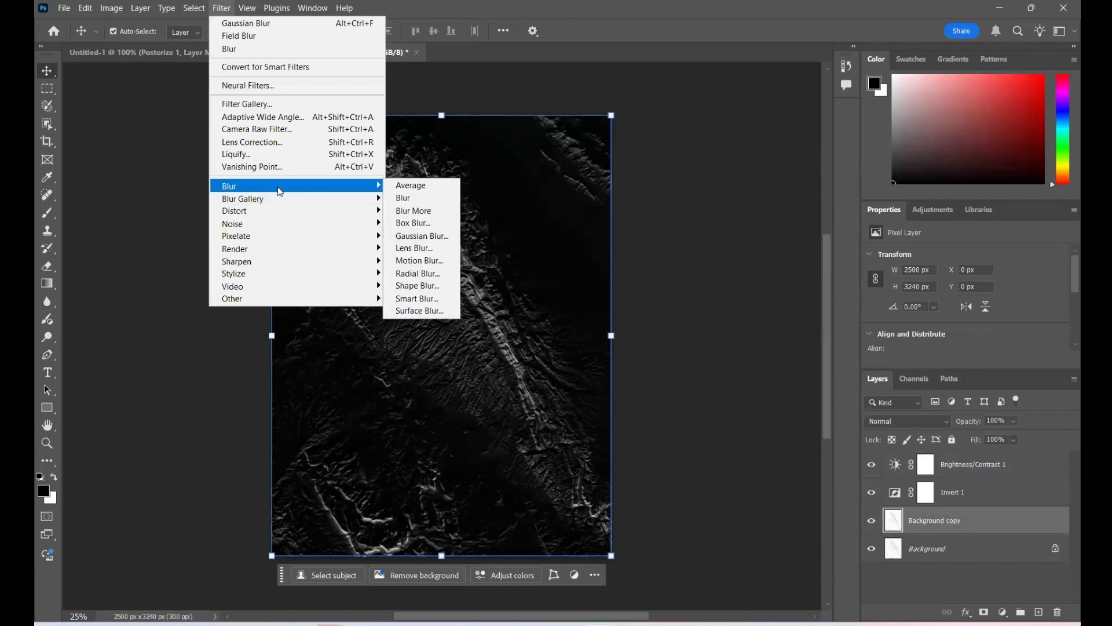
click(432, 239)
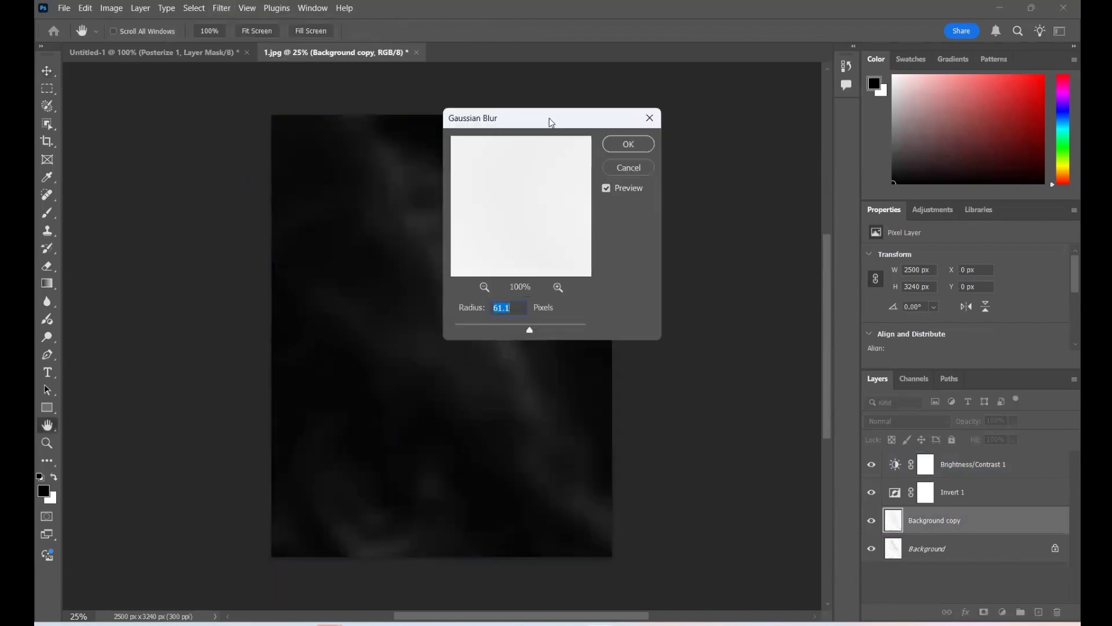
drag(551, 122, 724, 182)
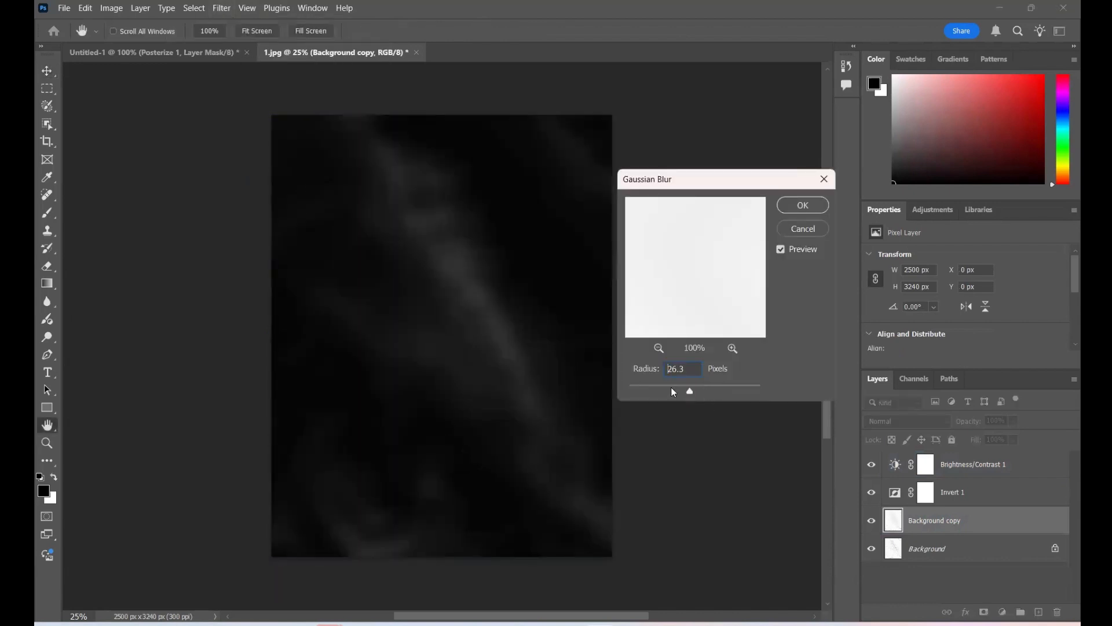
drag(672, 392, 670, 392)
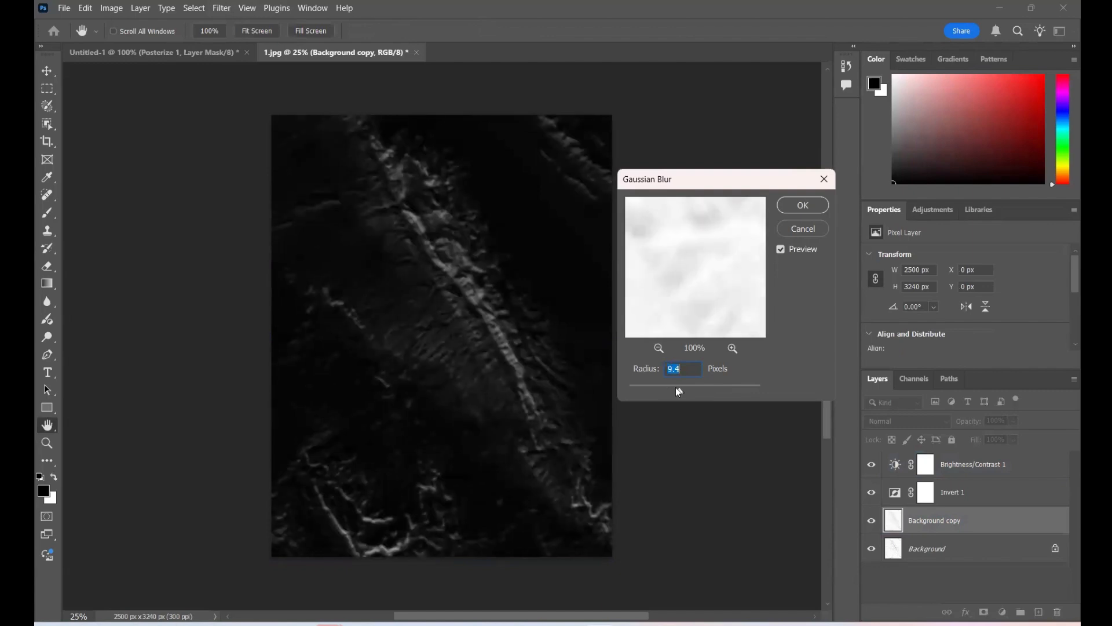
click(697, 390)
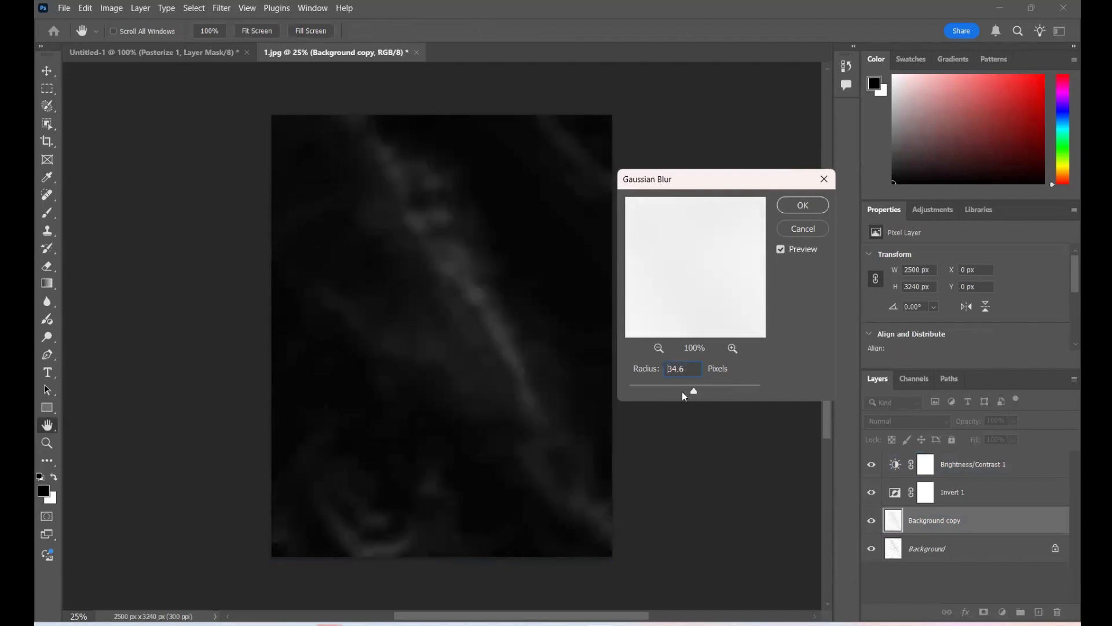
click(672, 391)
click(686, 390)
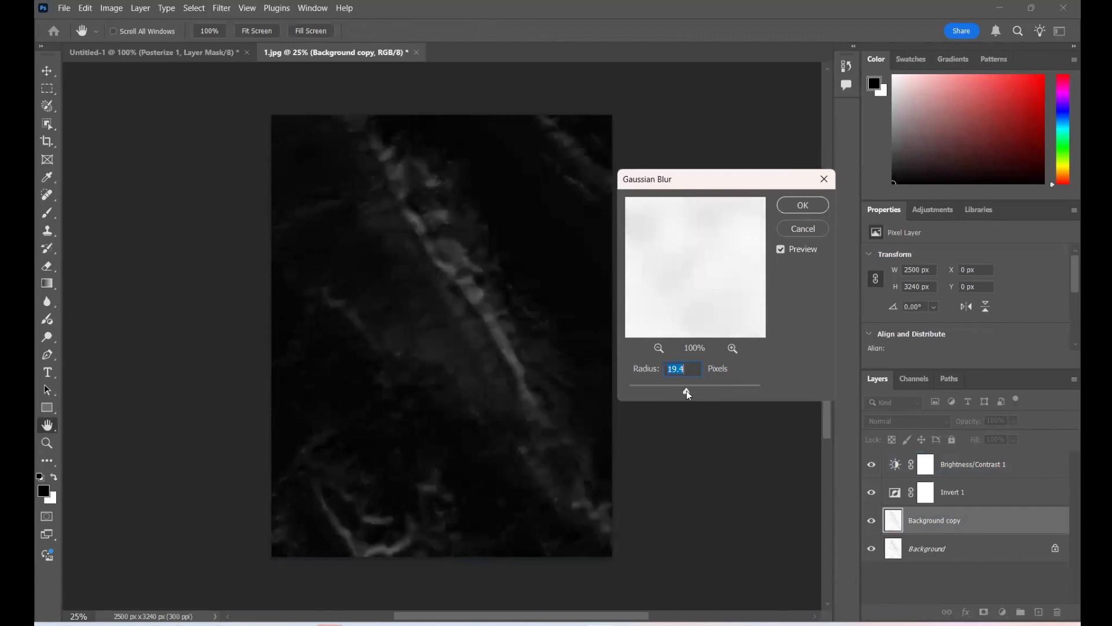
drag(686, 391, 701, 388)
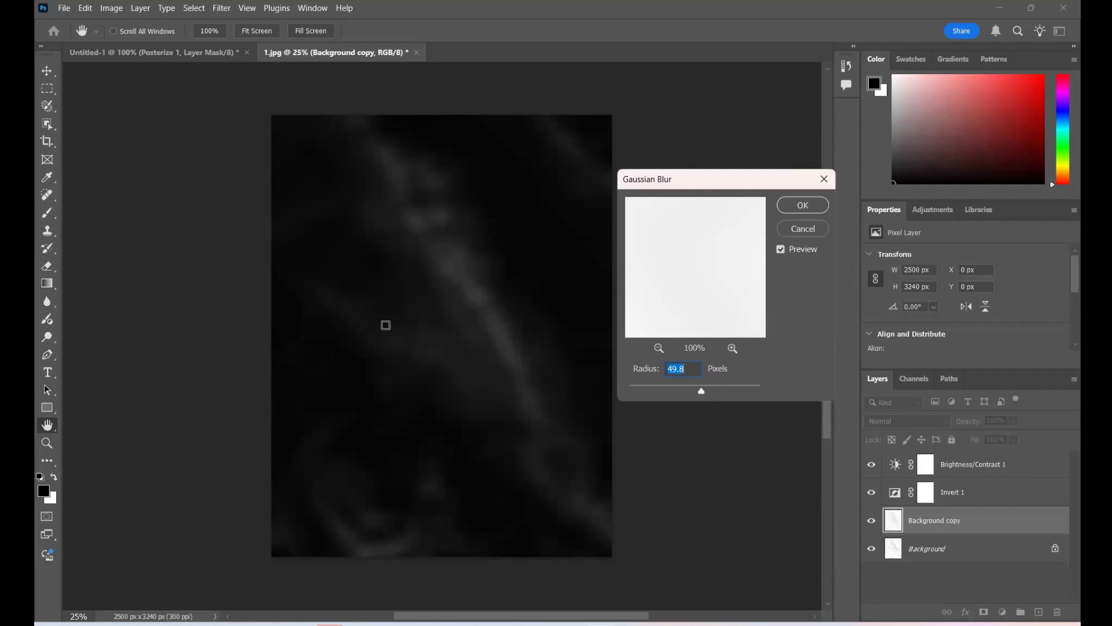
click(791, 230)
- Set the Brightness/Contrast adjustment layer to brightness 150 and contrast 54
click(960, 501)
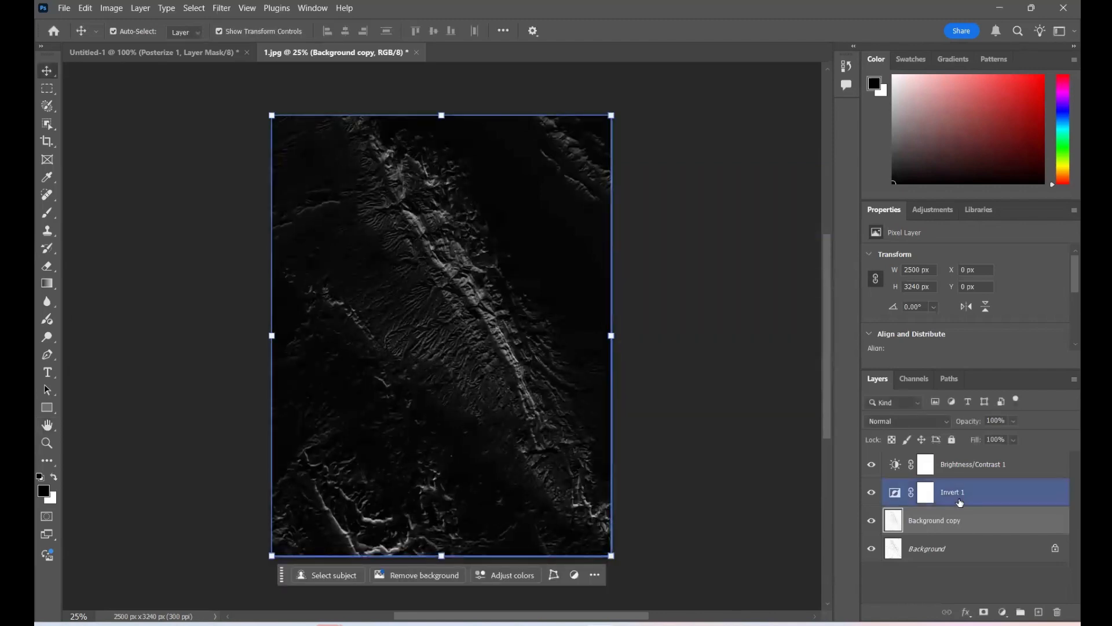
click(985, 464)
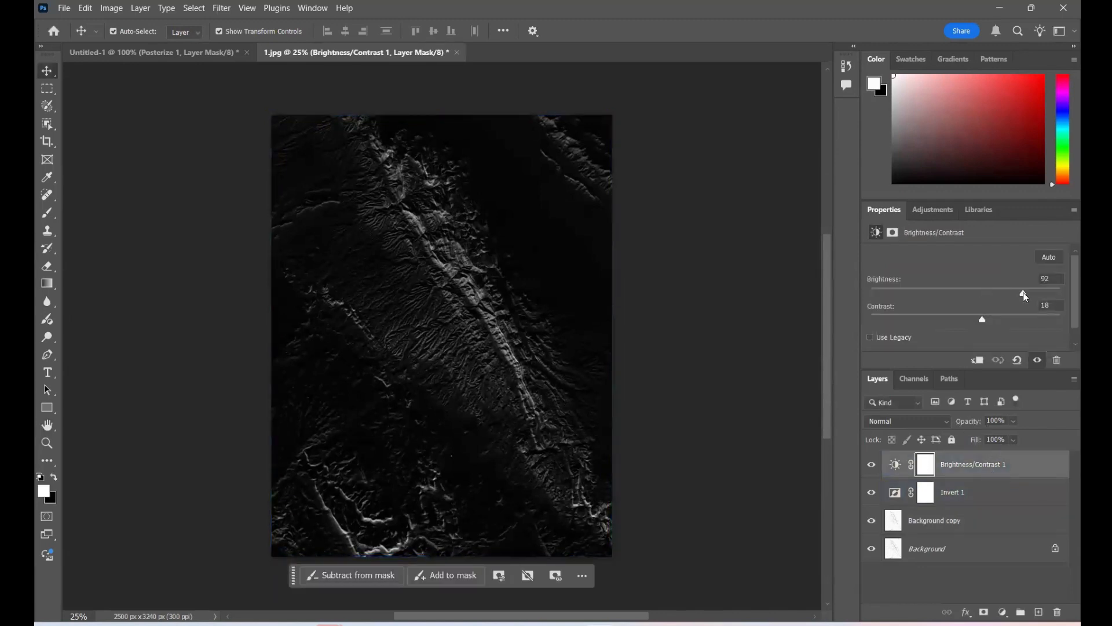
drag(1023, 295, 1064, 295)
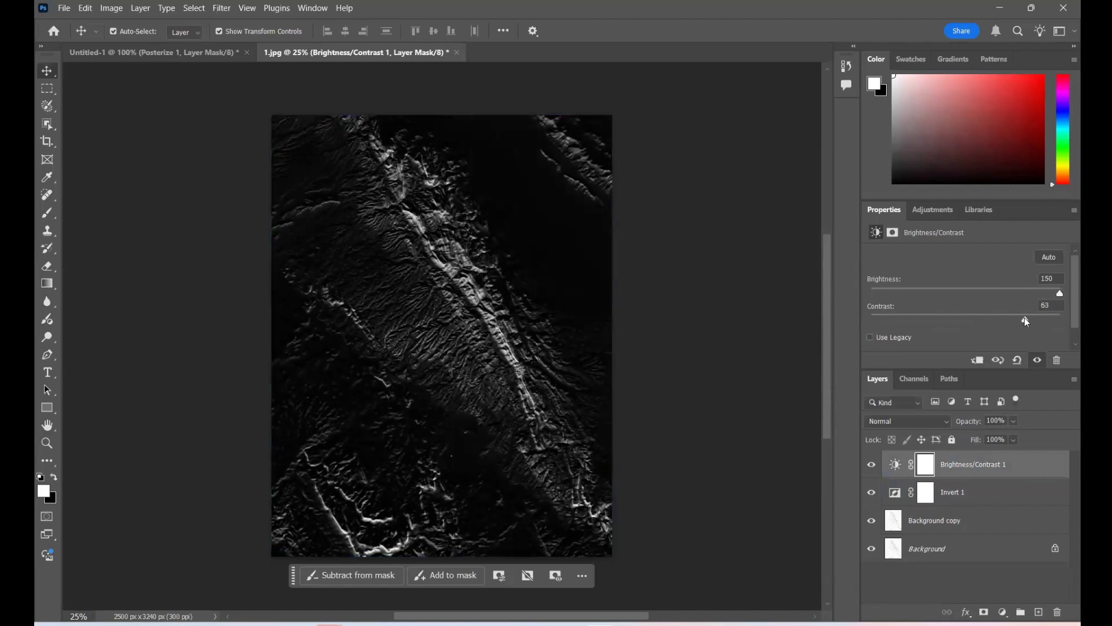
drag(1023, 318, 988, 318)
click(457, 285)
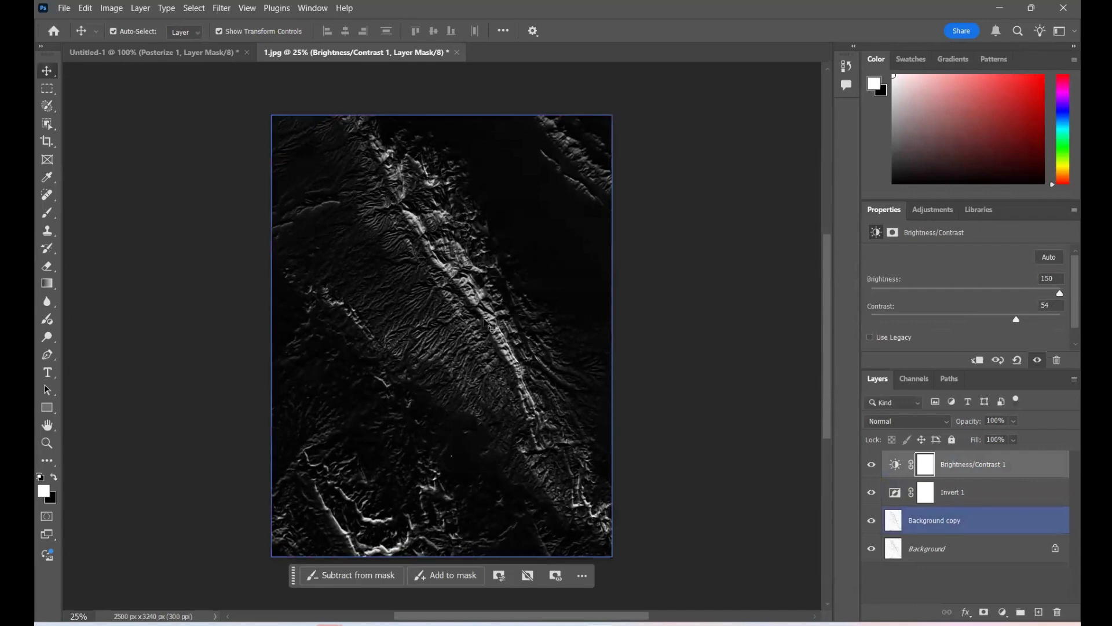
click(300, 90)
click(411, 262)
click(224, 10)
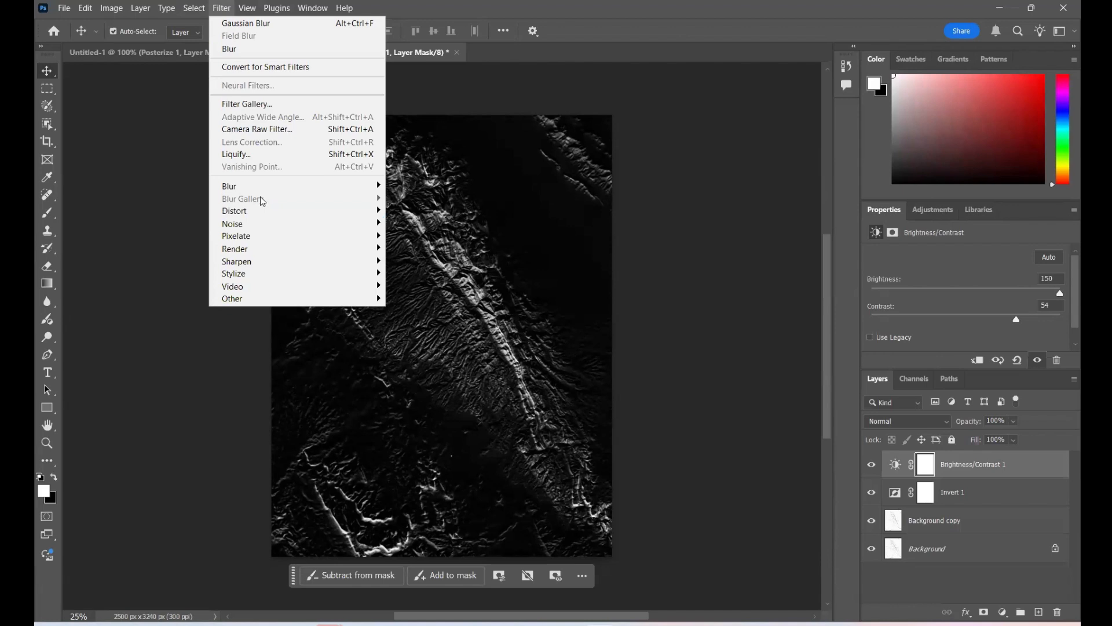
mouse_move(261, 186)
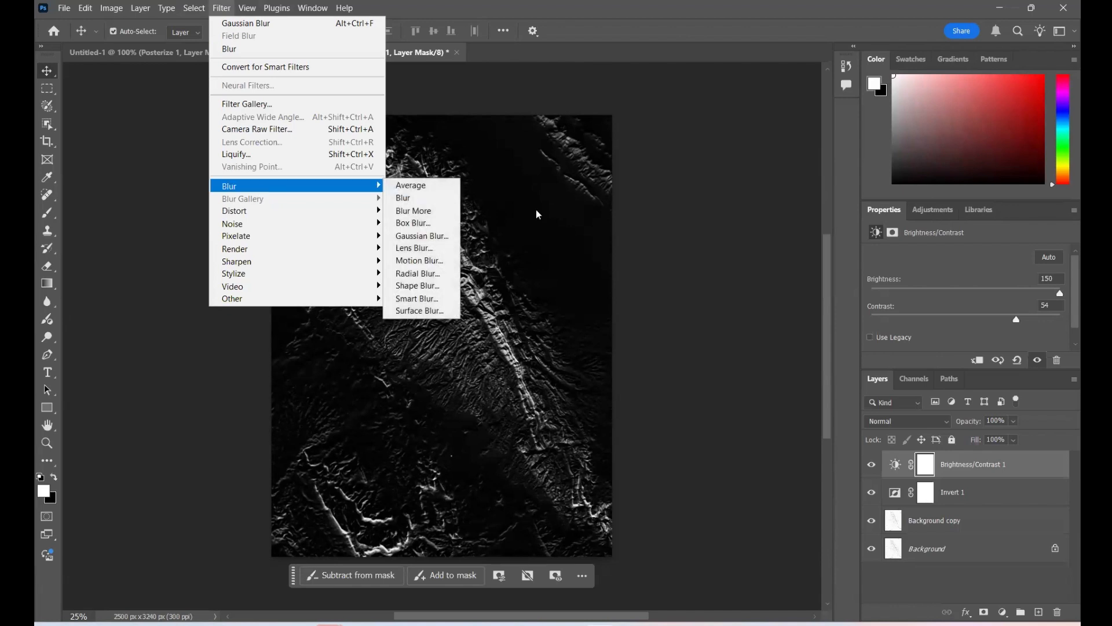
click(418, 236)
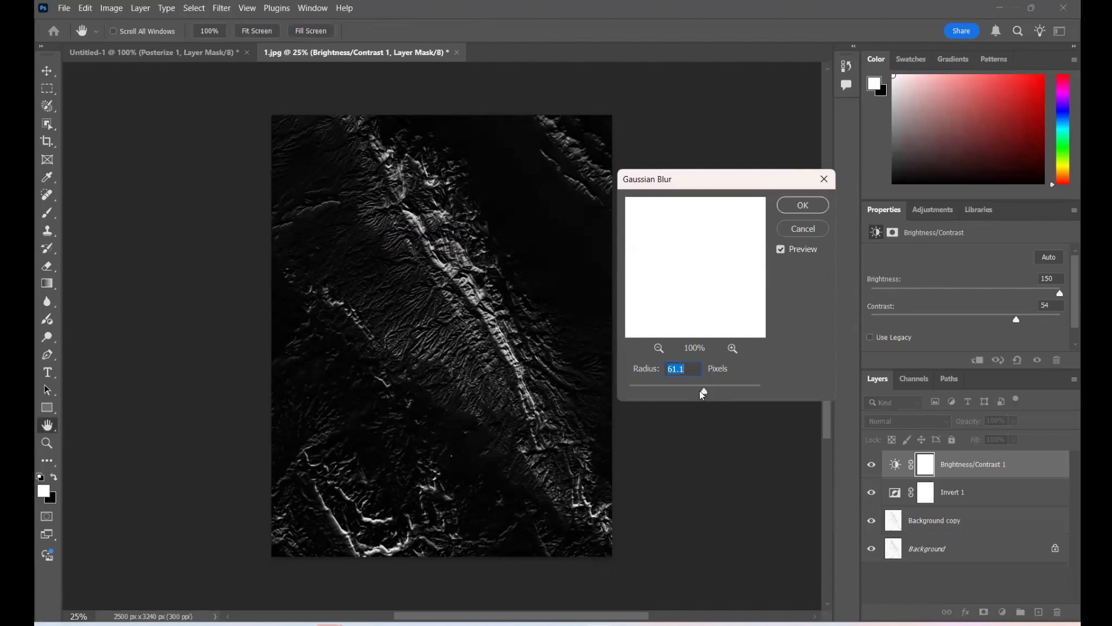
click(802, 221)
- Apply a Gaussian Blur with a radius of about 22 pixels to the Background copy layer
click(931, 523)
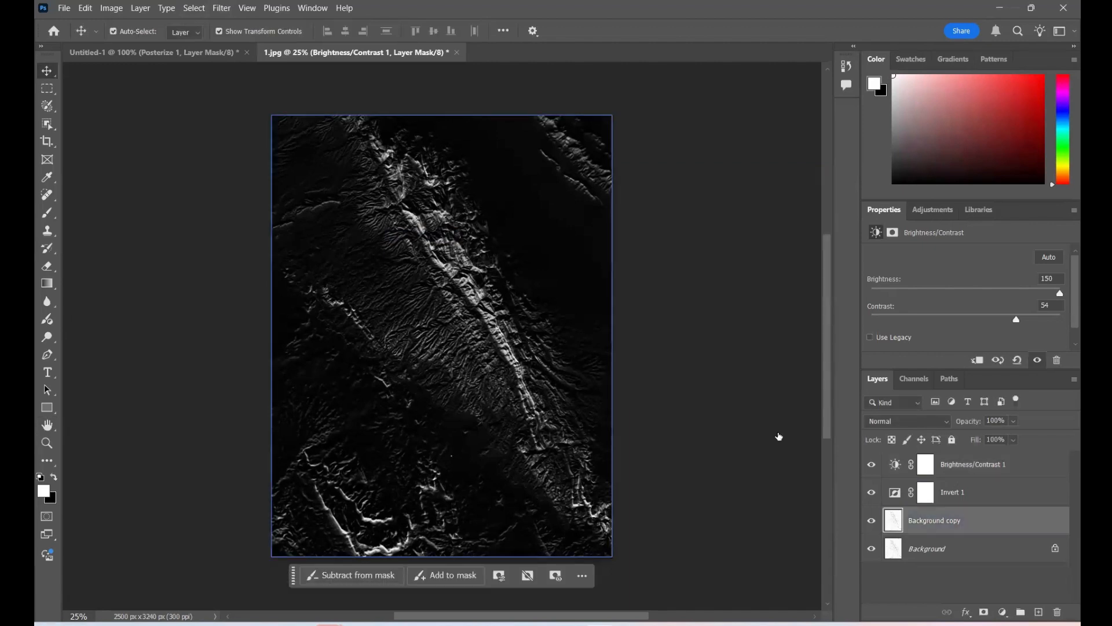
click(222, 8)
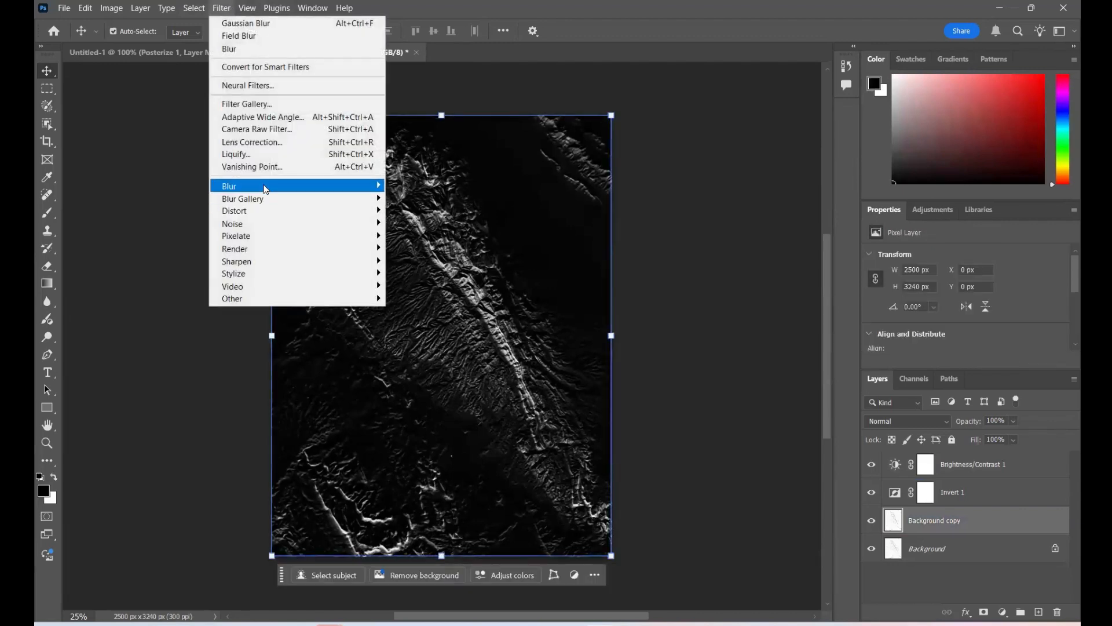
mouse_move(267, 186)
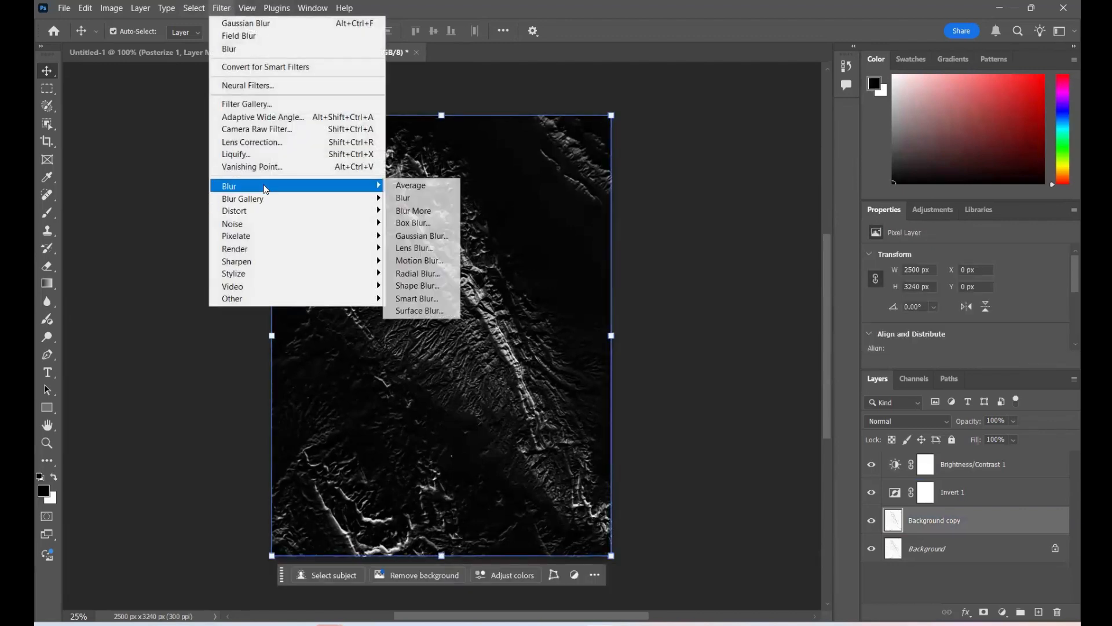
click(414, 236)
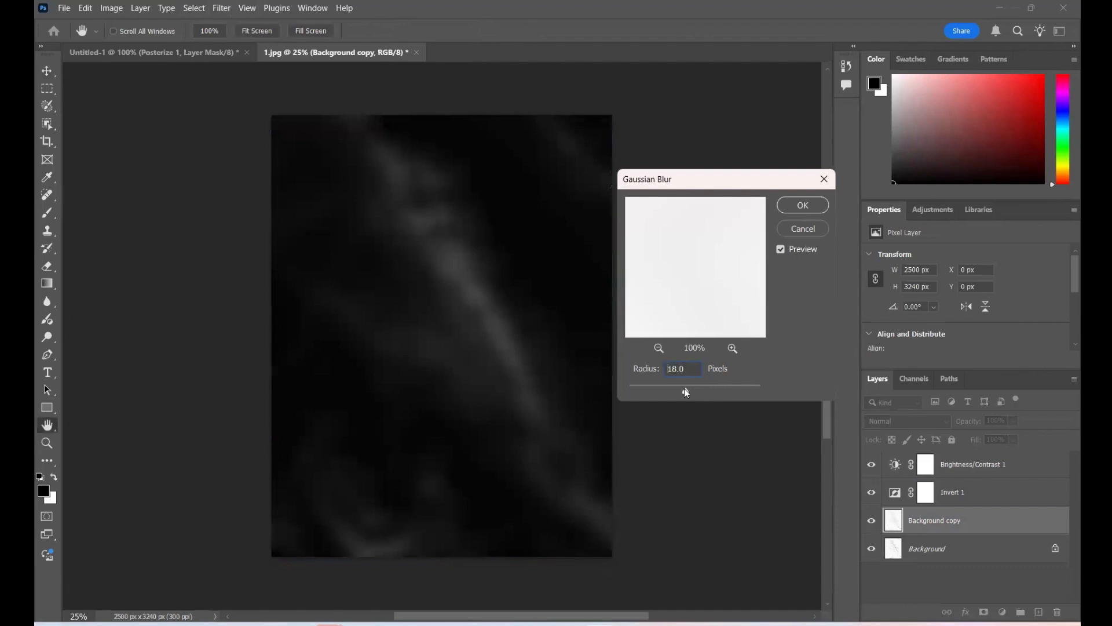
drag(684, 389, 687, 389)
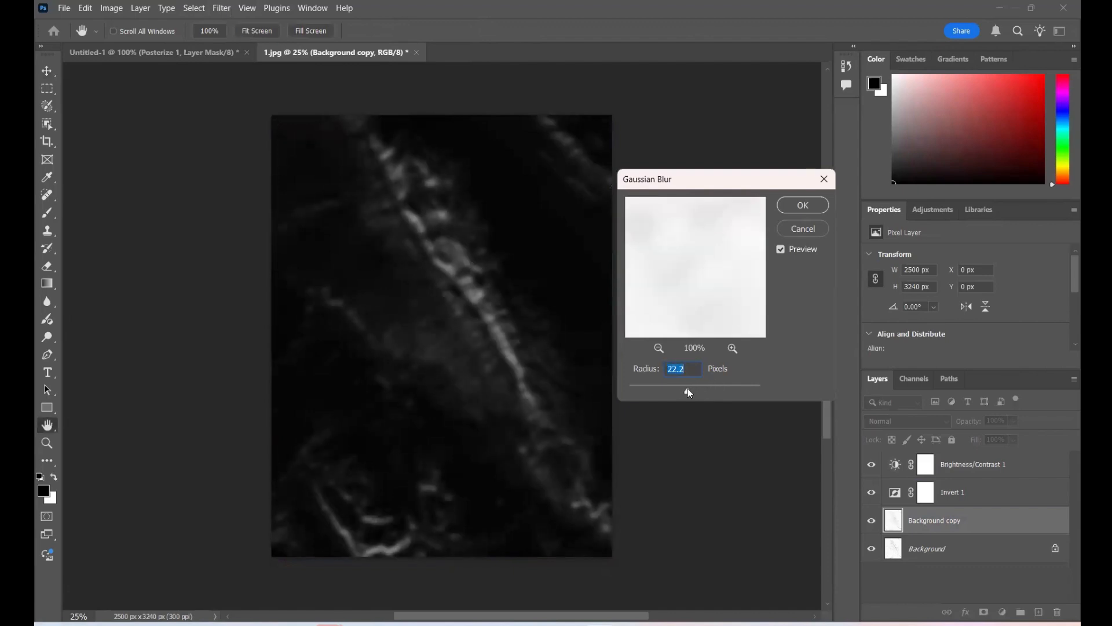
drag(691, 393, 687, 392)
click(797, 207)
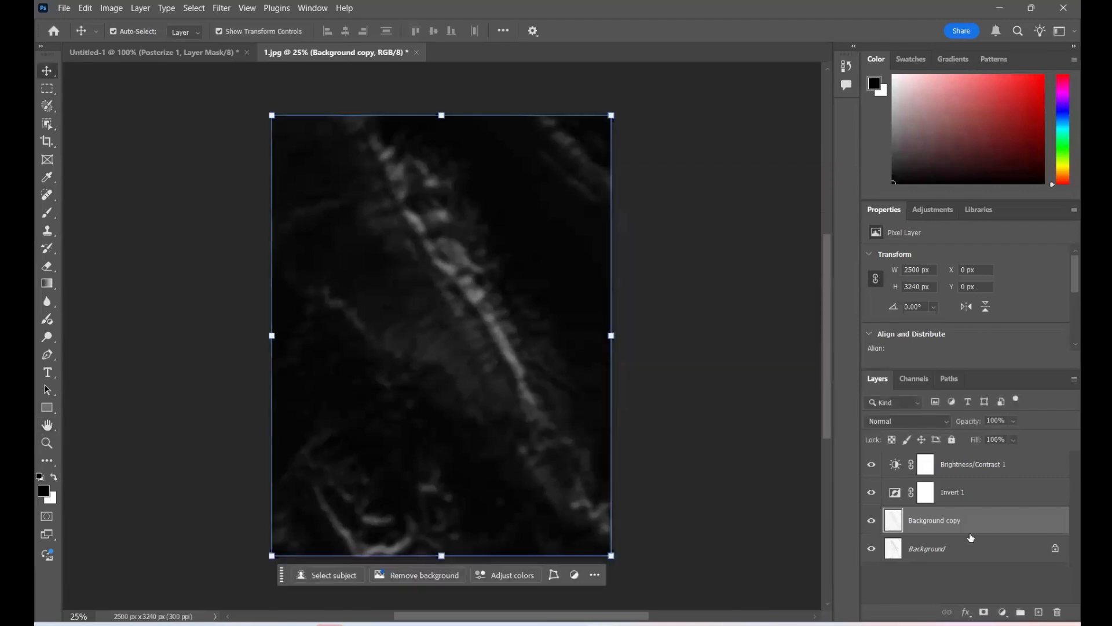
- Add a second Brightness/Contrast adjustment layer above the first with brightness 49 and contrast 14
click(993, 491)
click(985, 464)
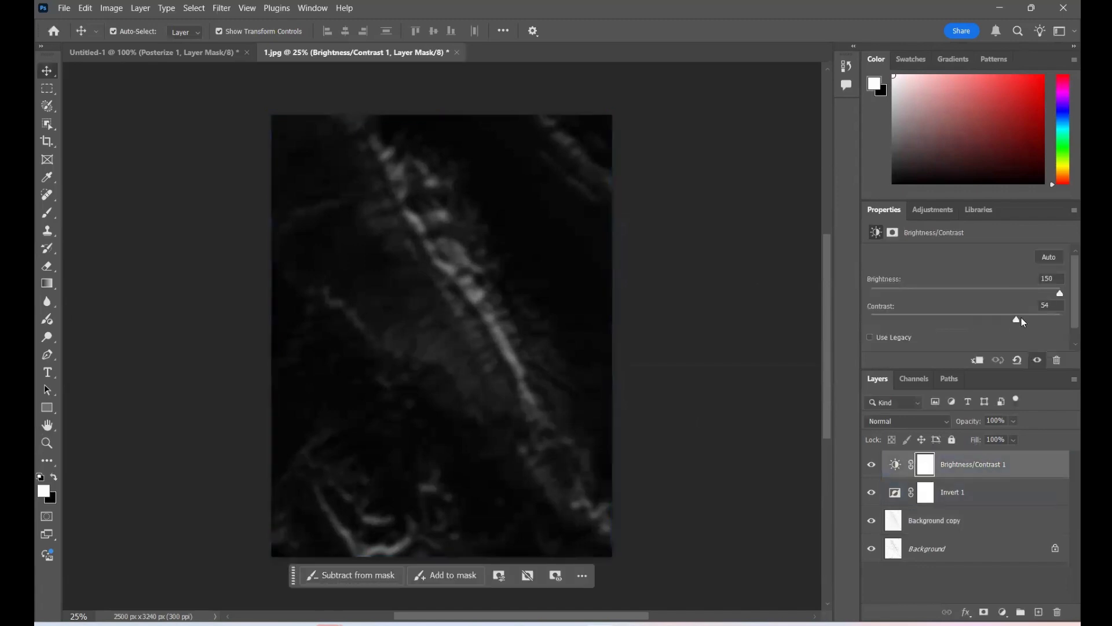
click(1002, 613)
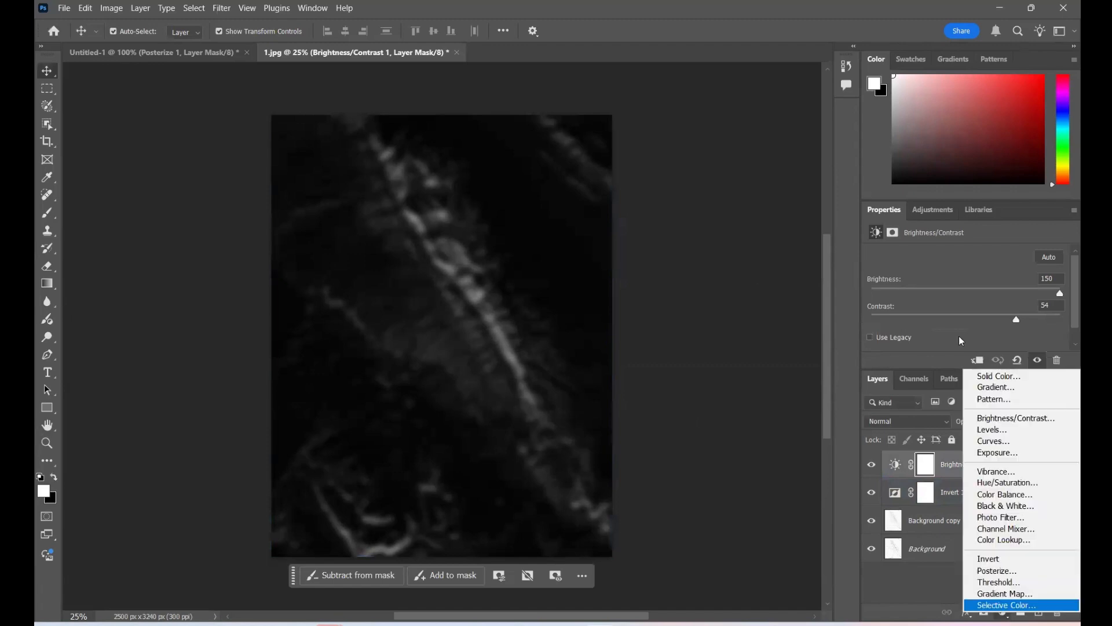
click(994, 419)
drag(967, 294, 973, 320)
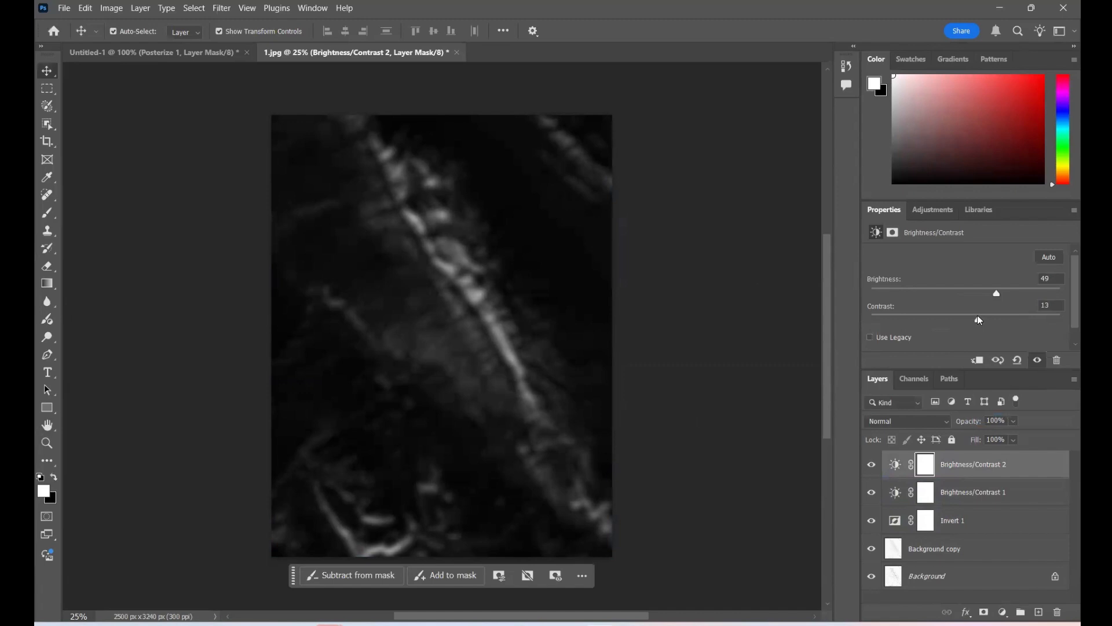
drag(978, 319, 978, 319)
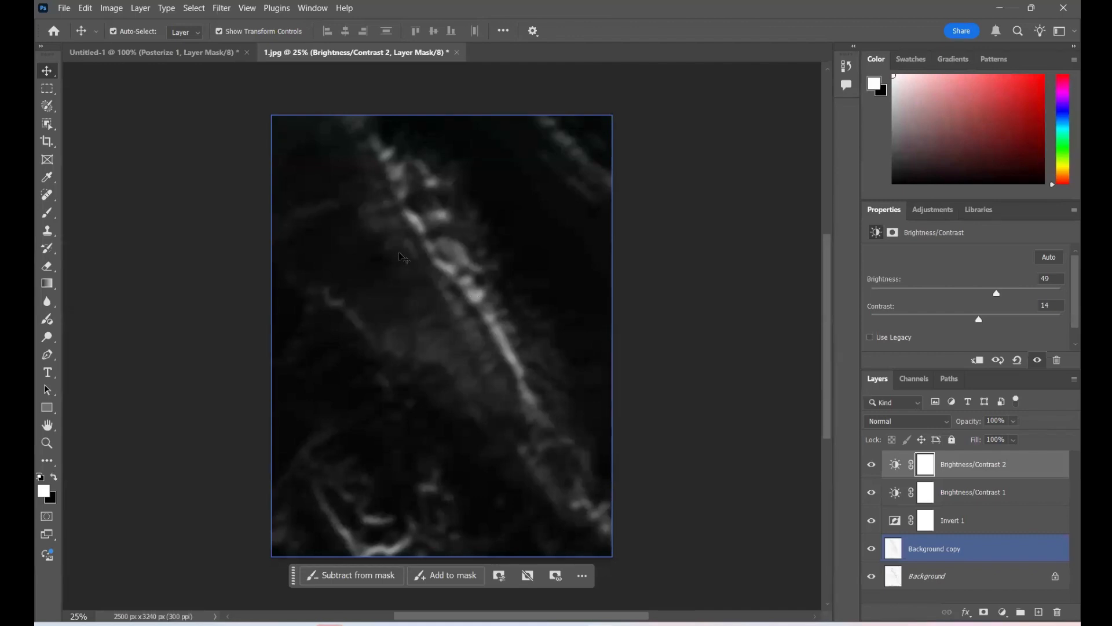
- Save a JPEG copy of the image in Downloads as 2 copy, replacing the existing file, at quality 8
click(64, 8)
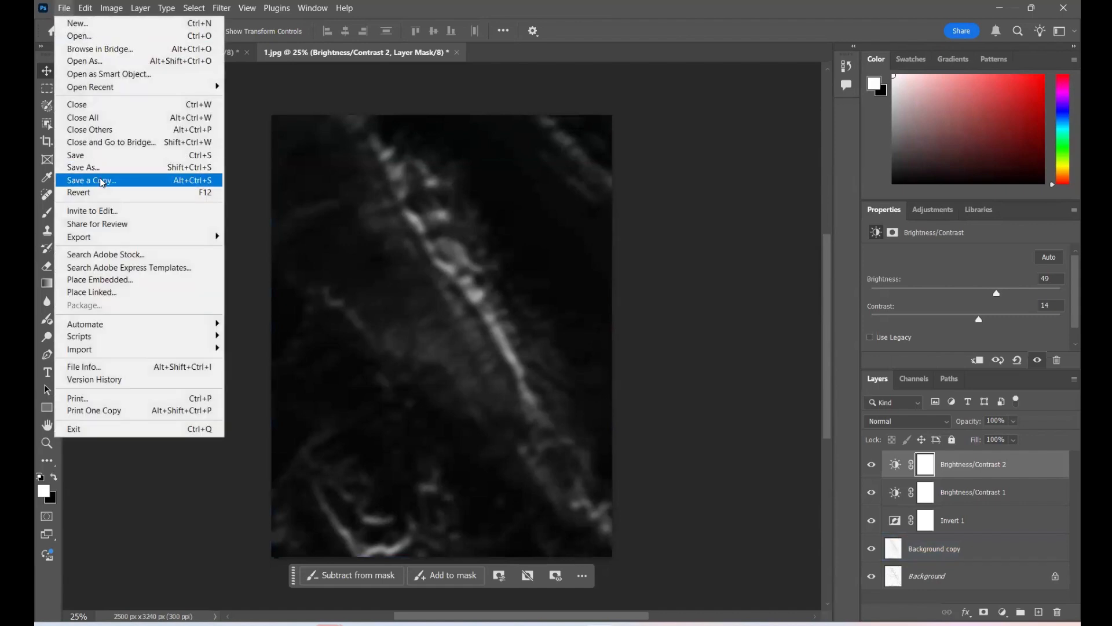
click(102, 181)
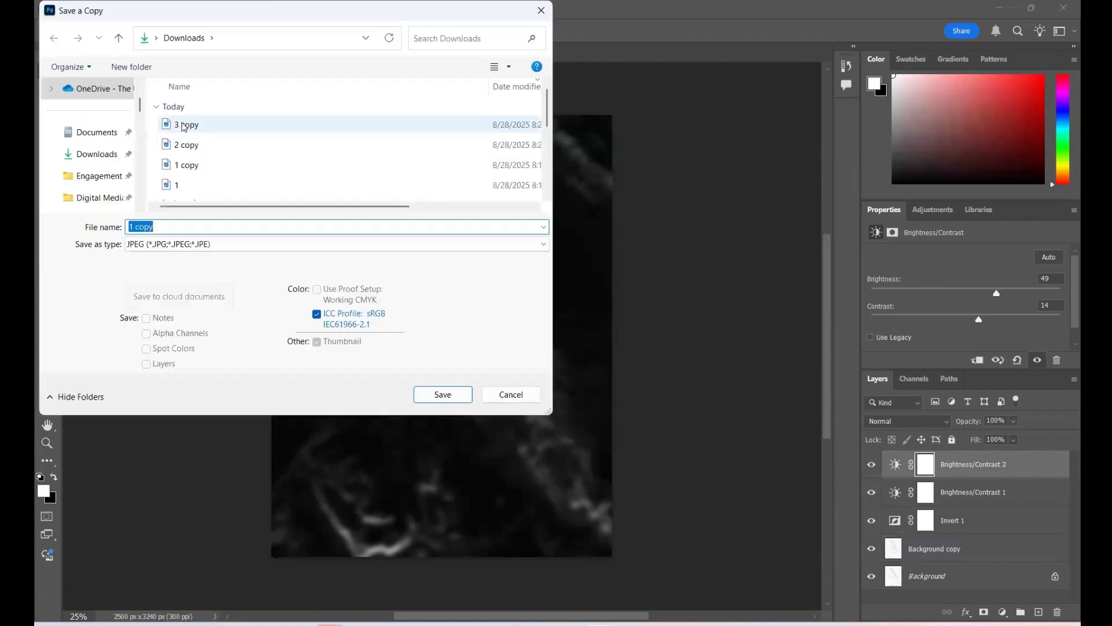
click(197, 148)
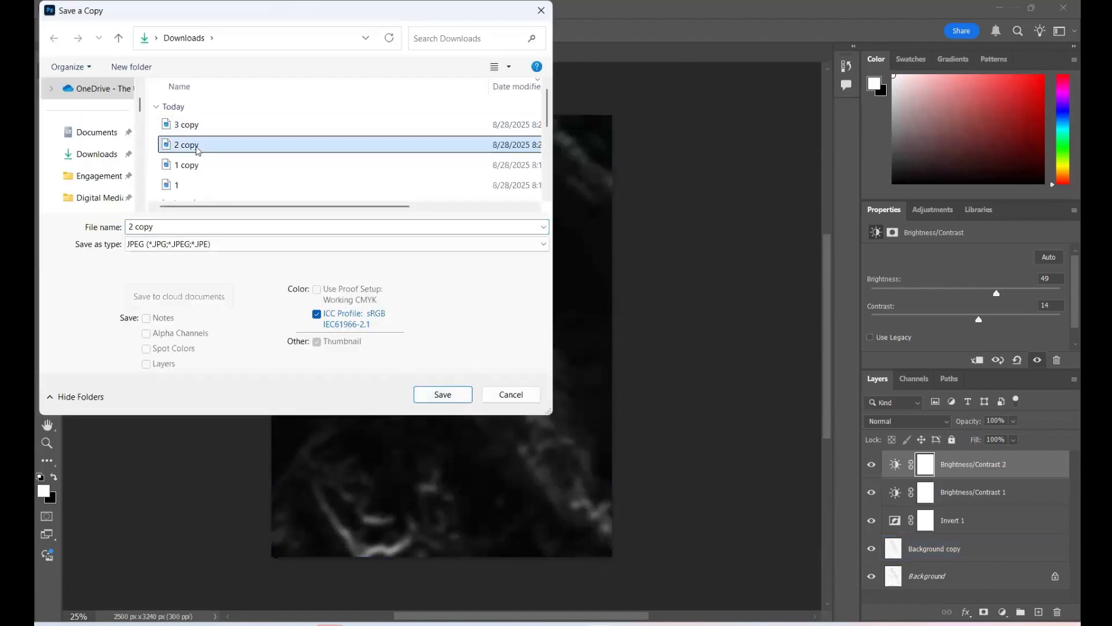
click(447, 394)
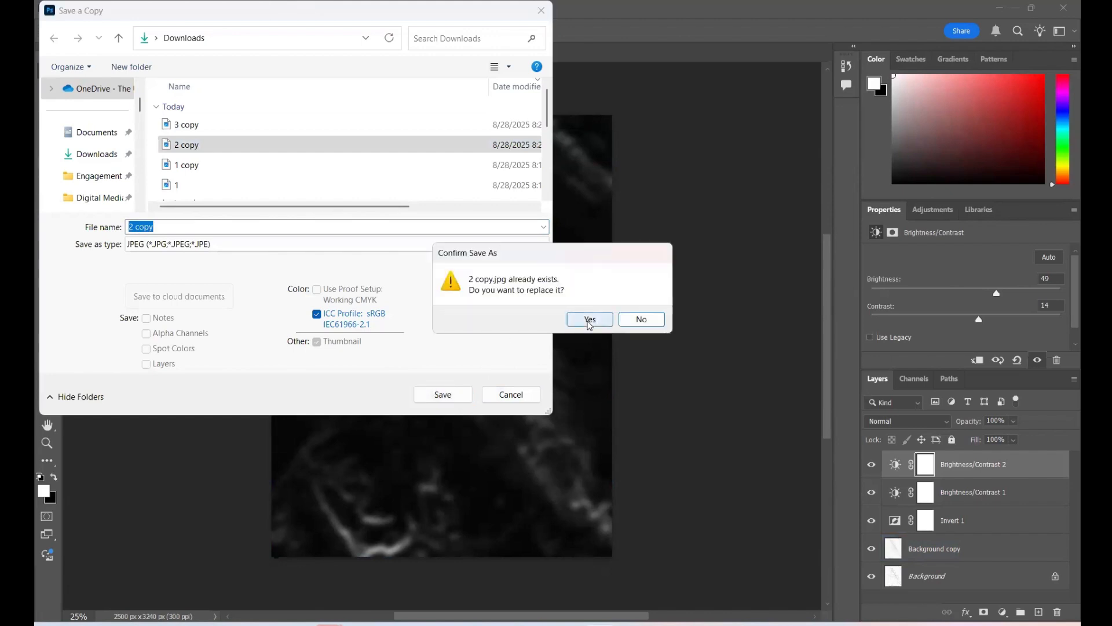
click(590, 321)
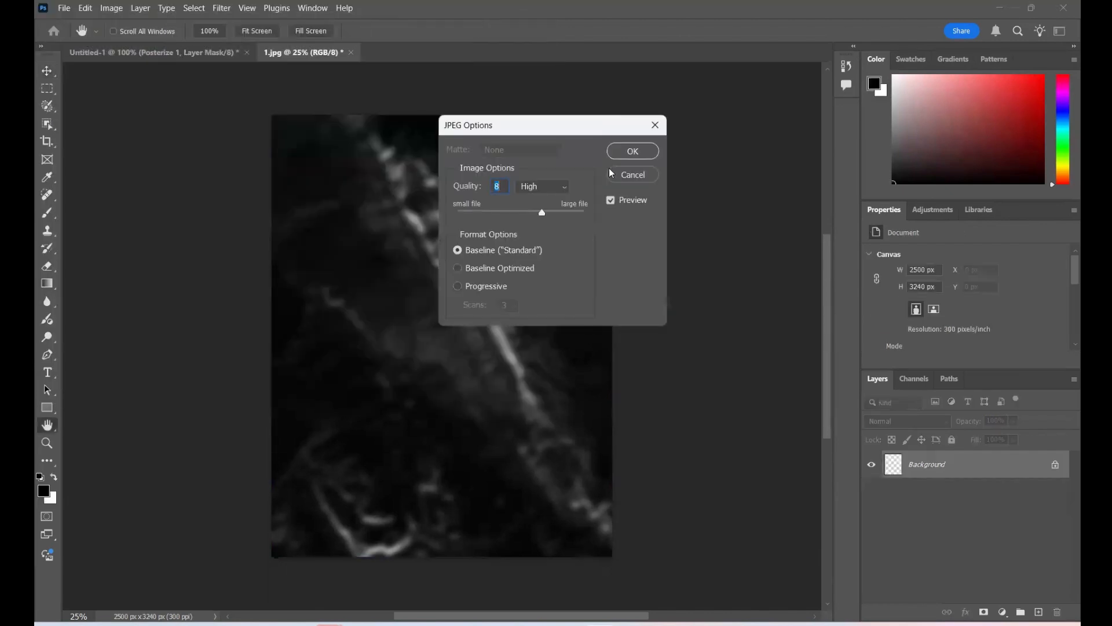
click(632, 152)
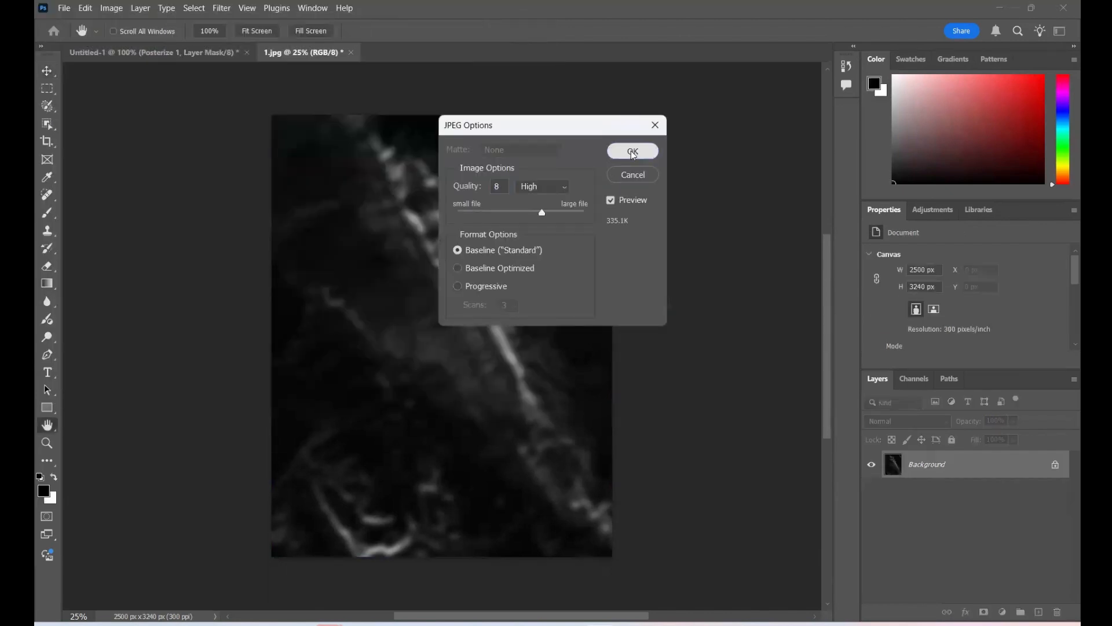
- Switch to Rhino and examine the relief and contour lines of the two terrain surfaces in the Perspective view
mouse_move(629, 622)
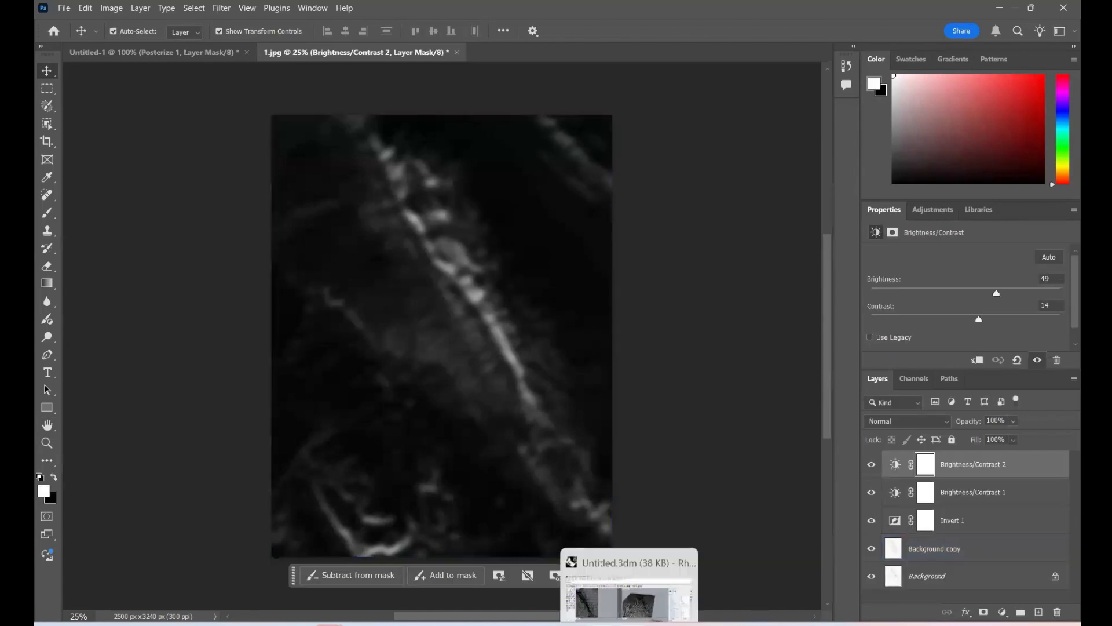
scroll(266, 223, down, 7)
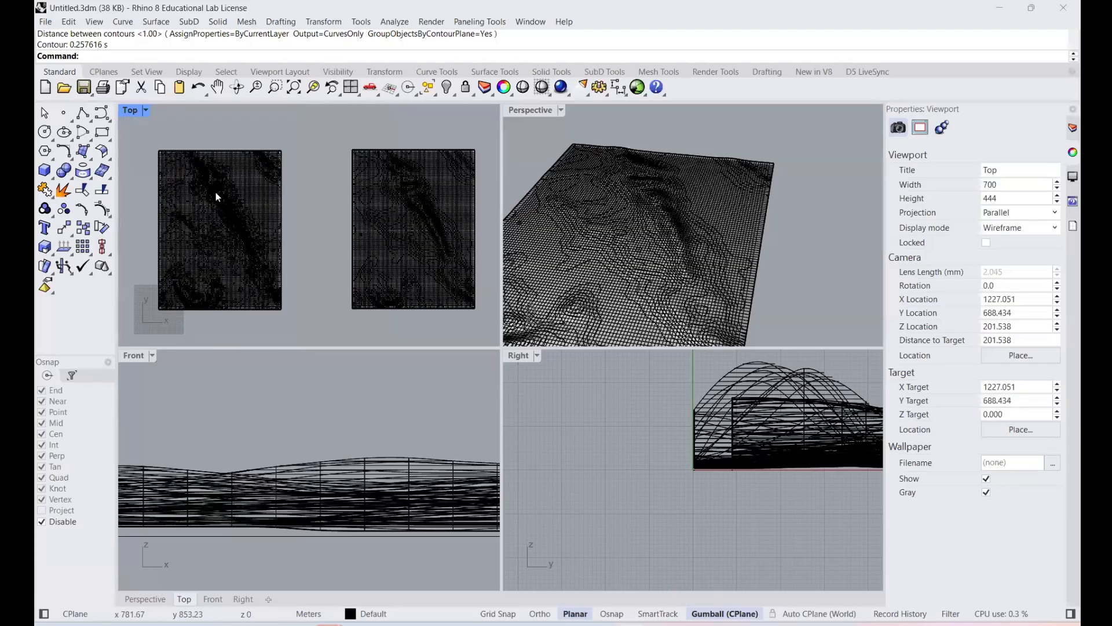
scroll(216, 193, up, 14)
scroll(234, 152, down, 12)
scroll(640, 211, down, 12)
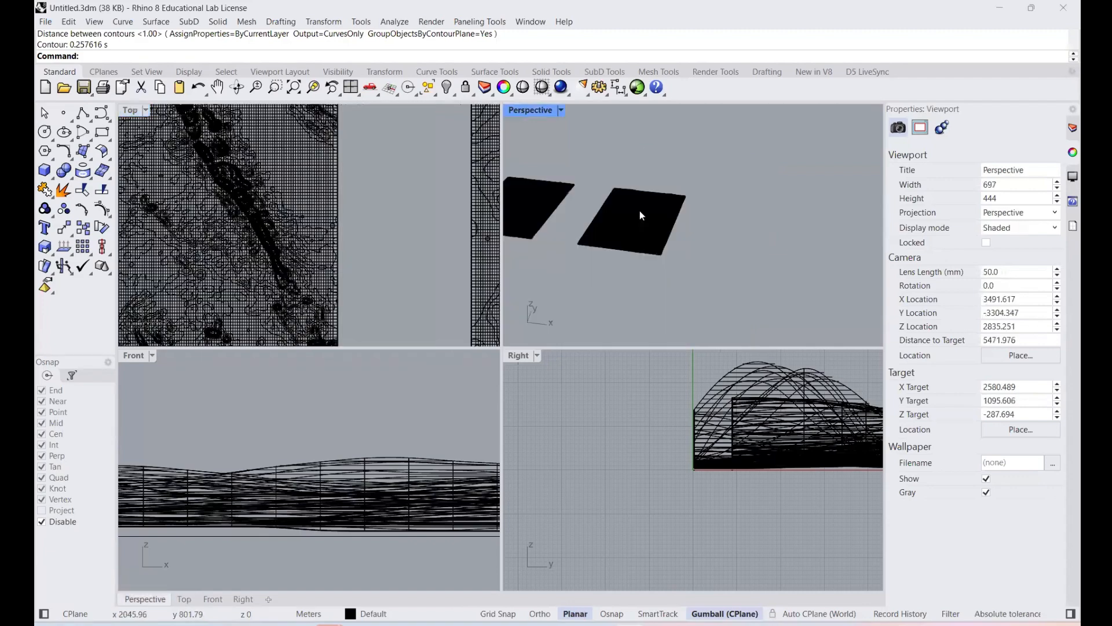
scroll(598, 190, up, 10)
scroll(628, 194, up, 5)
scroll(628, 248, down, 8)
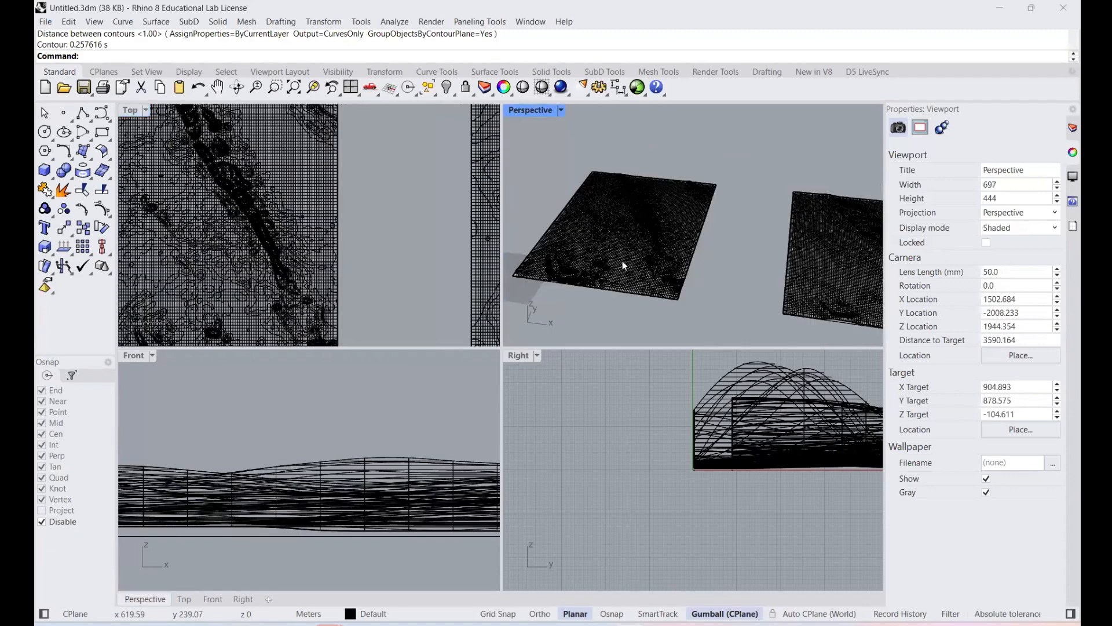
scroll(622, 260, up, 10)
scroll(642, 207, up, 6)
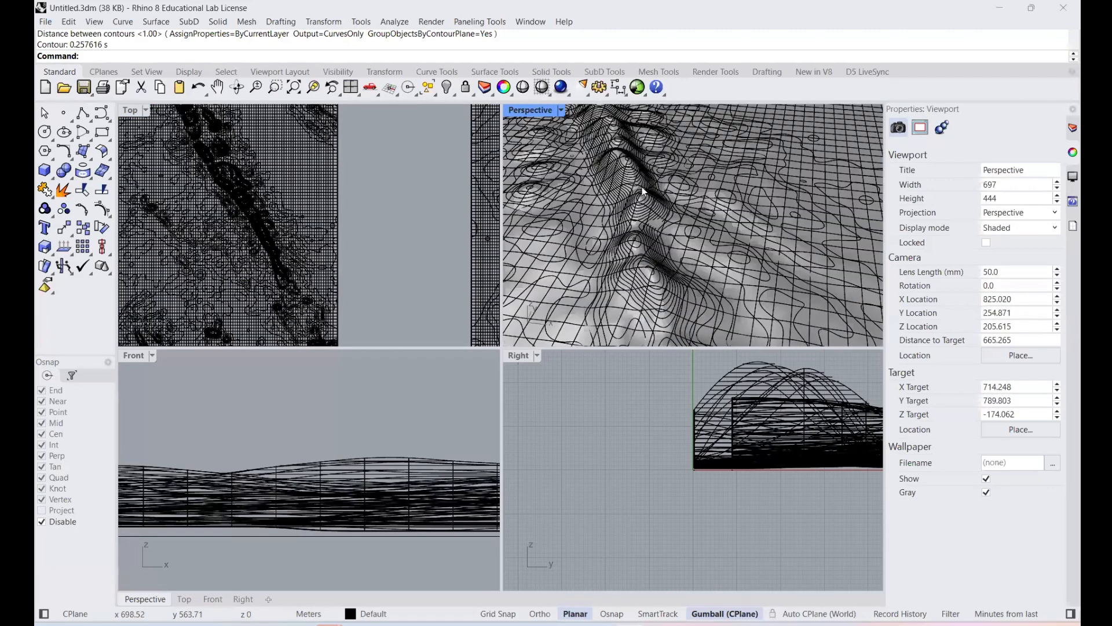
scroll(657, 210, down, 10)
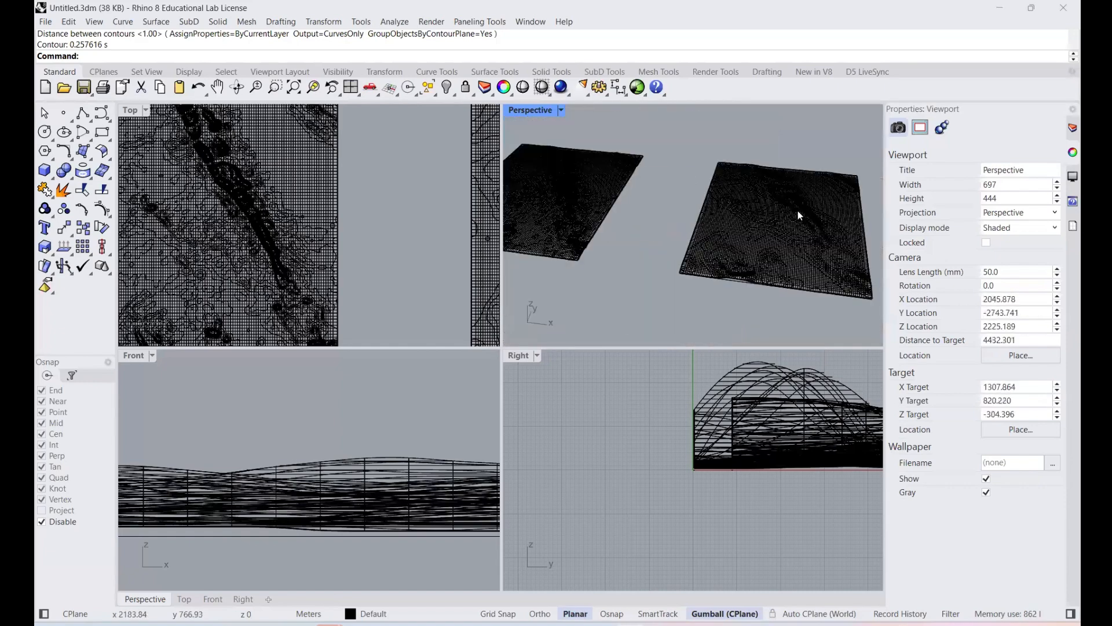
scroll(678, 234, up, 8)
scroll(746, 211, down, 5)
scroll(746, 211, up, 10)
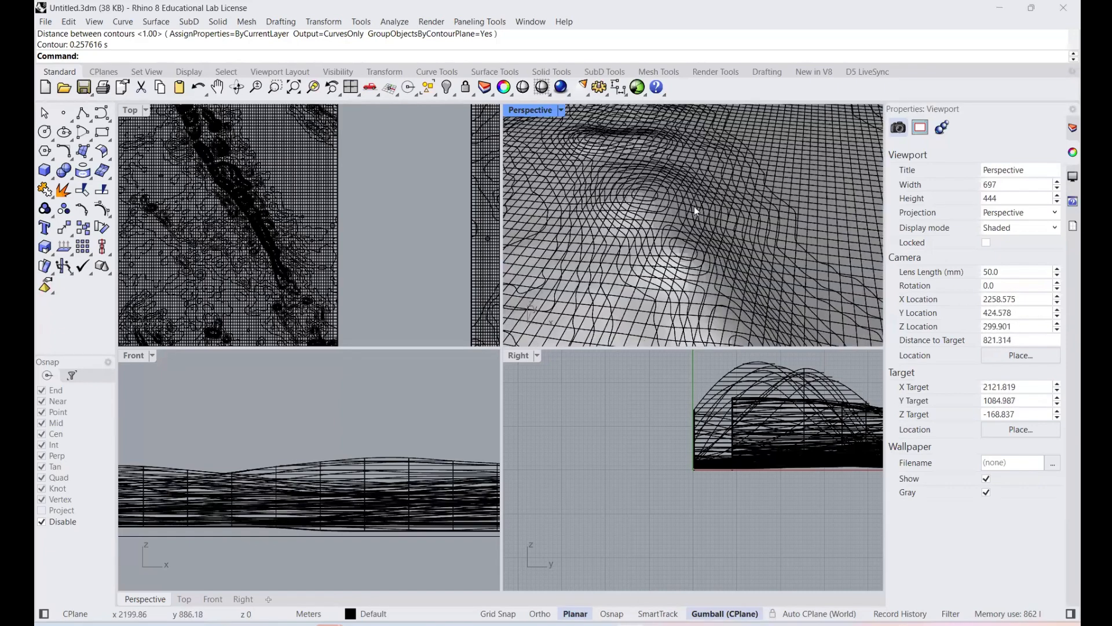
scroll(641, 200, down, 4)
scroll(641, 199, down, 2)
scroll(641, 200, up, 4)
scroll(641, 200, down, 4)
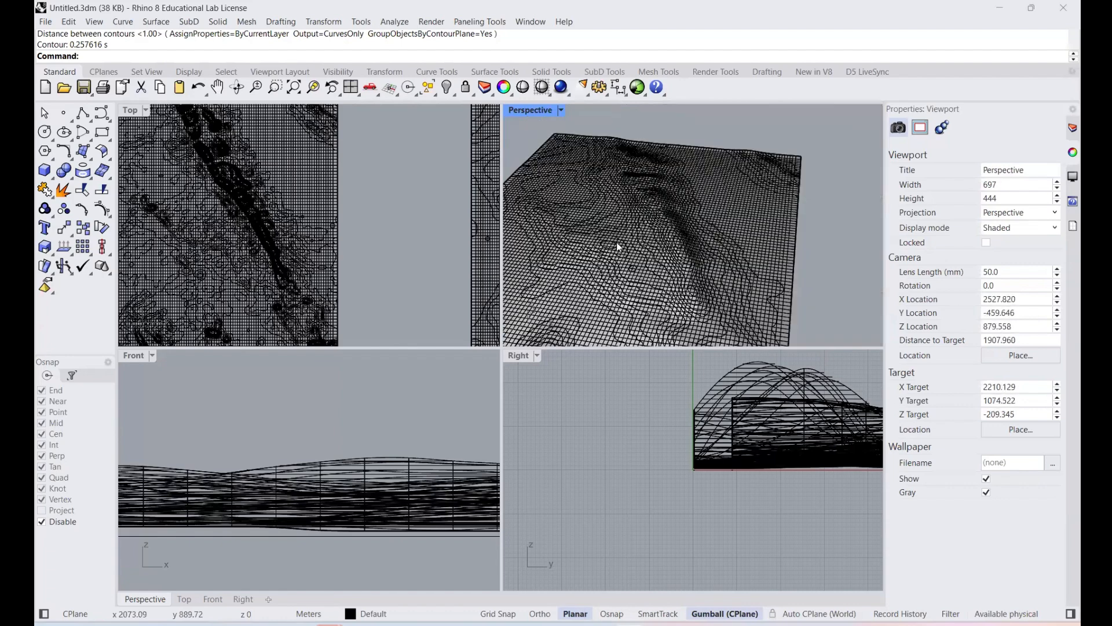
right_drag(718, 266, 641, 199)
scroll(641, 199, up, 4)
scroll(640, 198, down, 6)
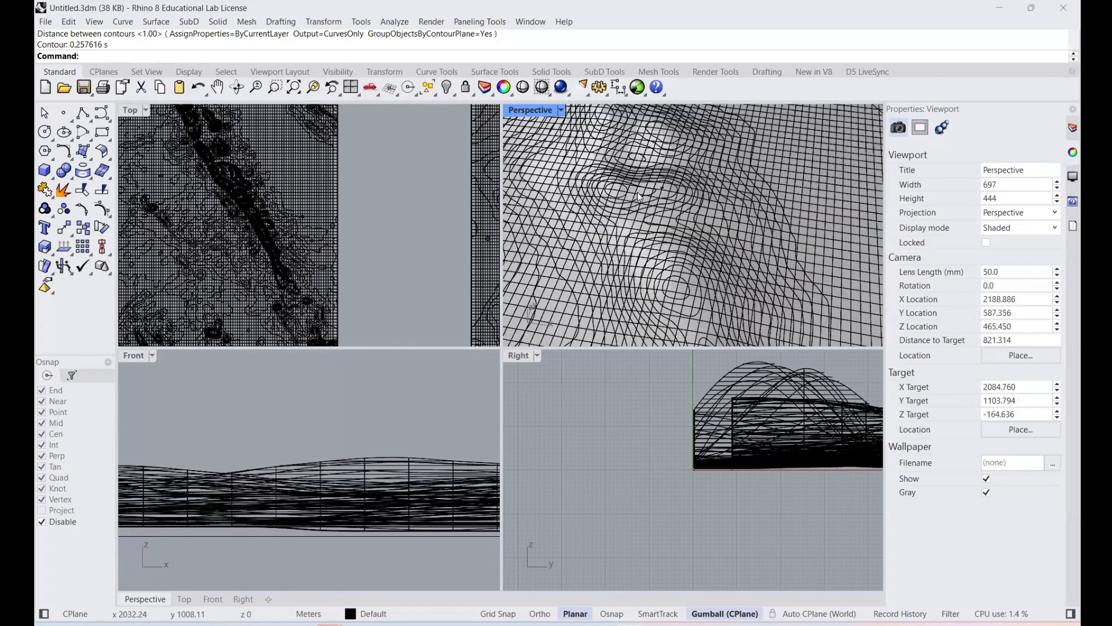
scroll(637, 192, up, 5)
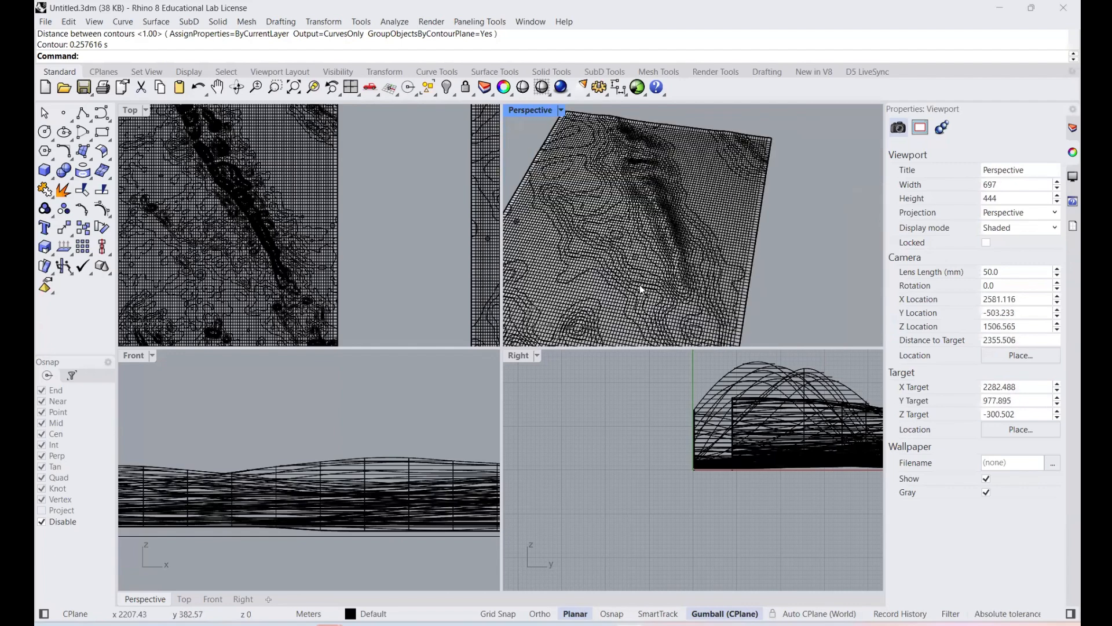
- Inspect both terrain models in the Top view and delete all objects from the Rhino file
click(324, 238)
scroll(298, 225, up, 6)
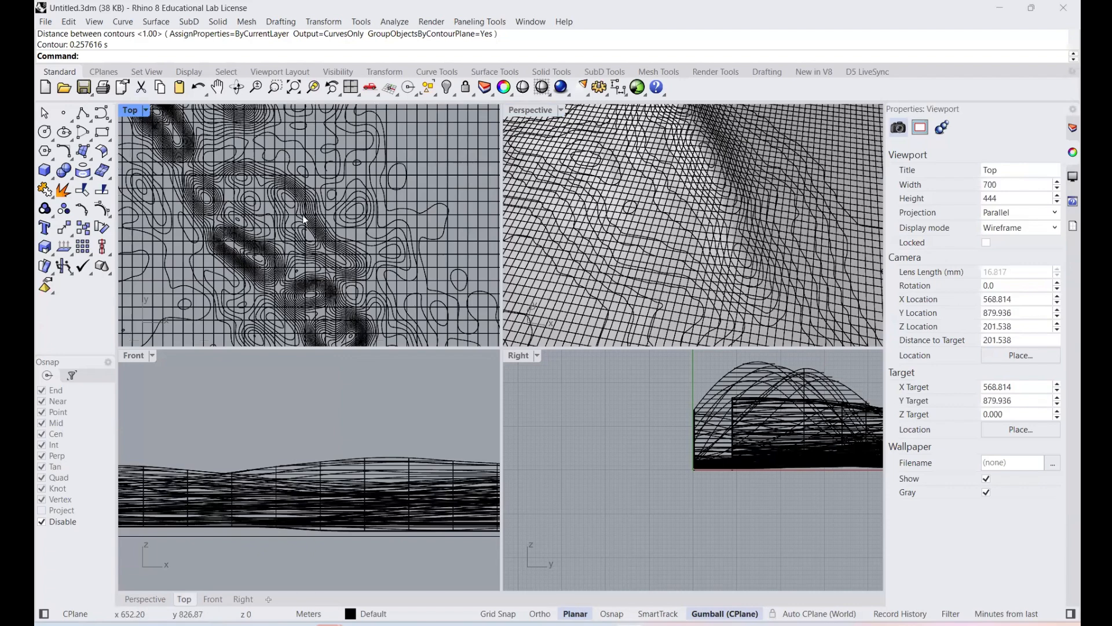
scroll(304, 219, up, 10)
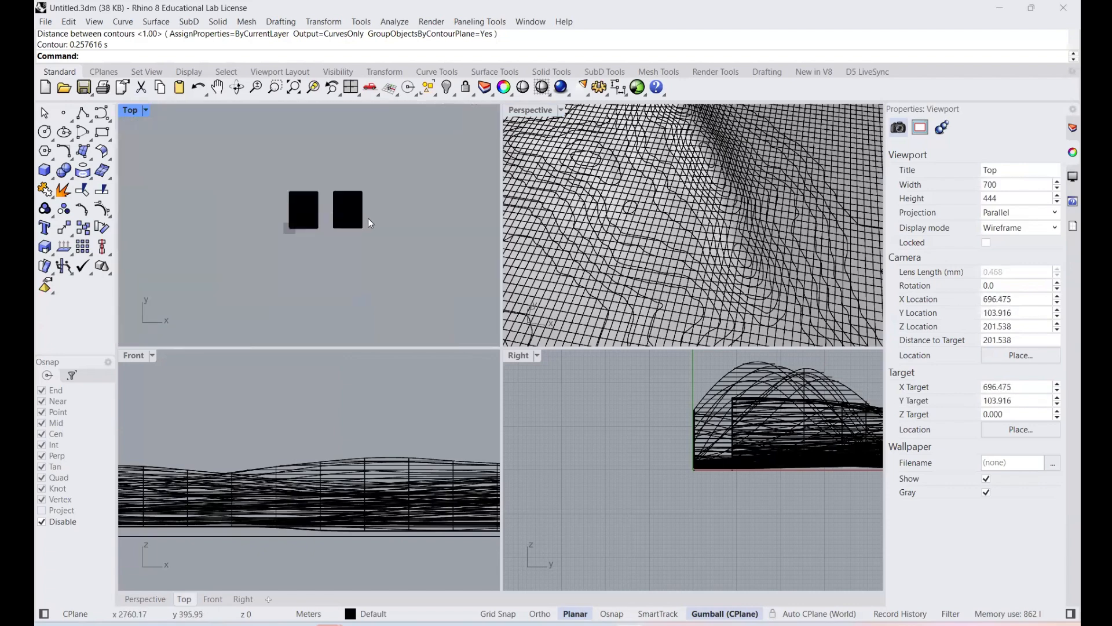
scroll(367, 218, up, 10)
scroll(394, 217, up, 8)
scroll(200, 212, down, 10)
scroll(273, 199, down, 12)
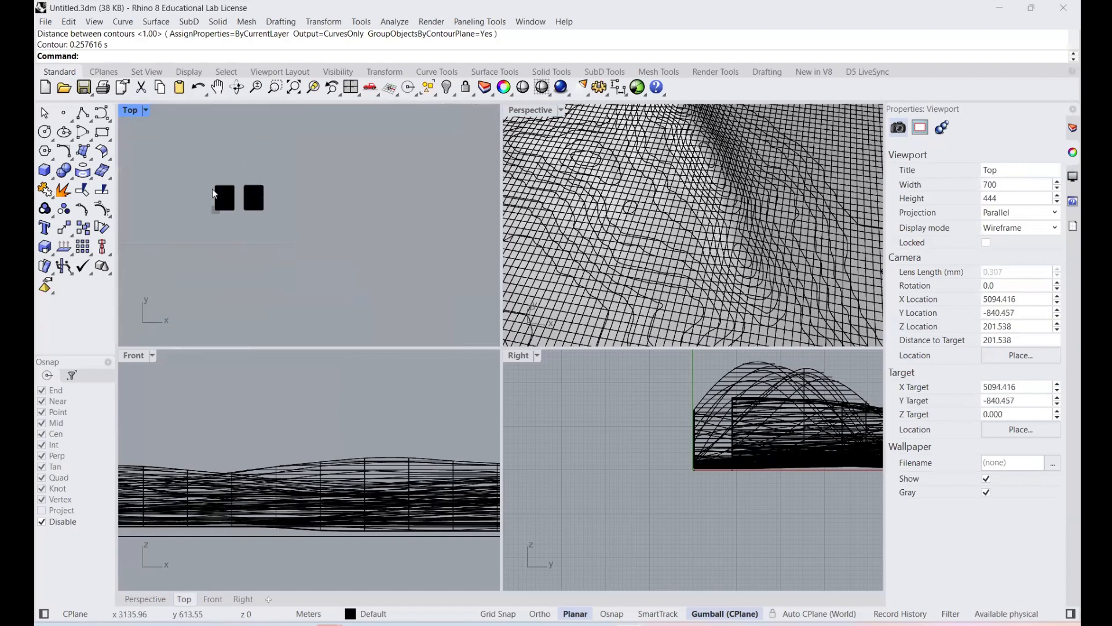
key(ctrl+a)
key(Delete)
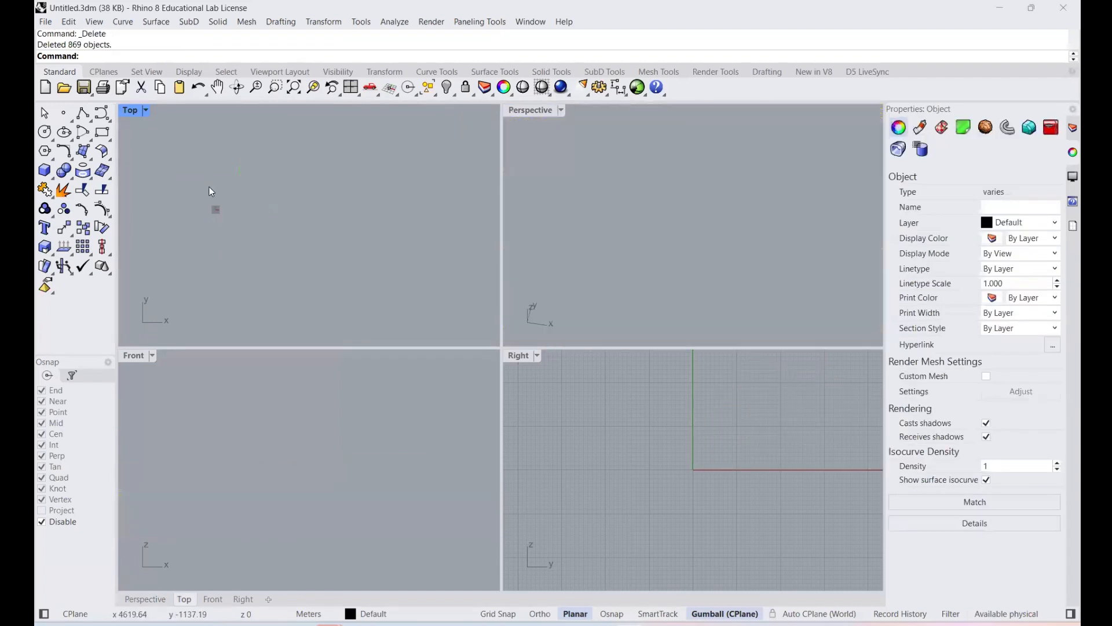
- Draw a horizontal 1000 m polyline in the Top view, starting near the origin
scroll(197, 204, up, 6)
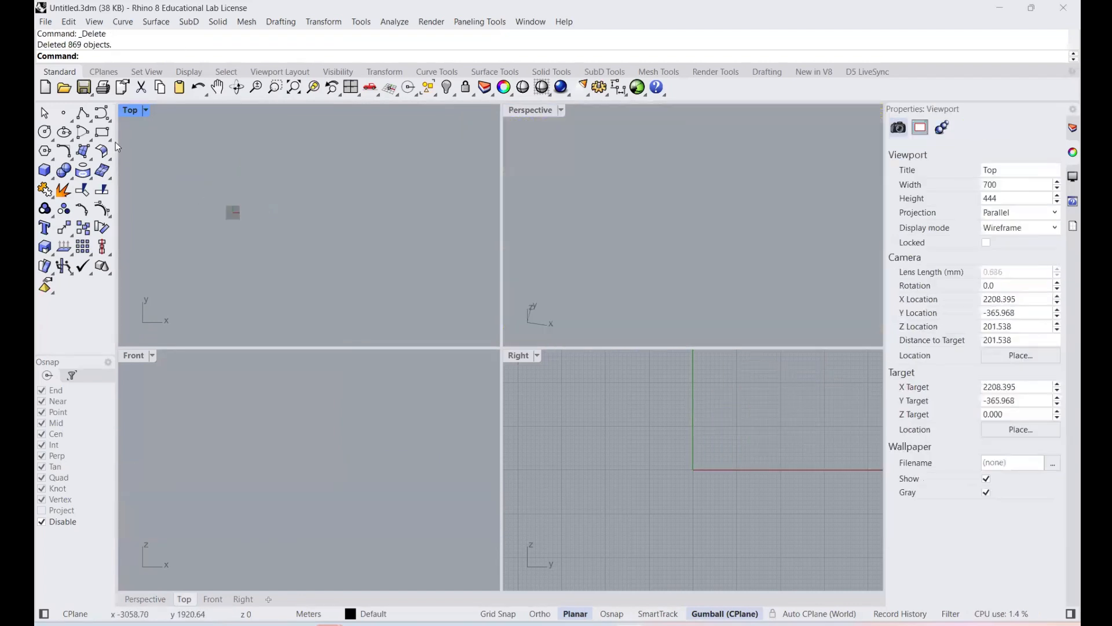
click(84, 115)
click(232, 212)
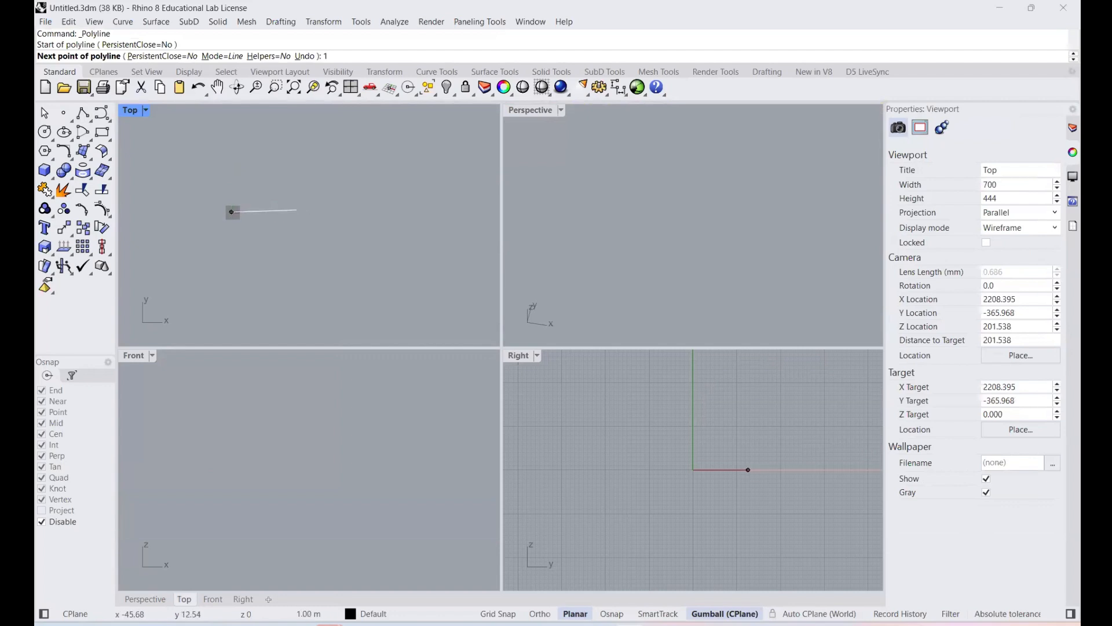
text(1000)
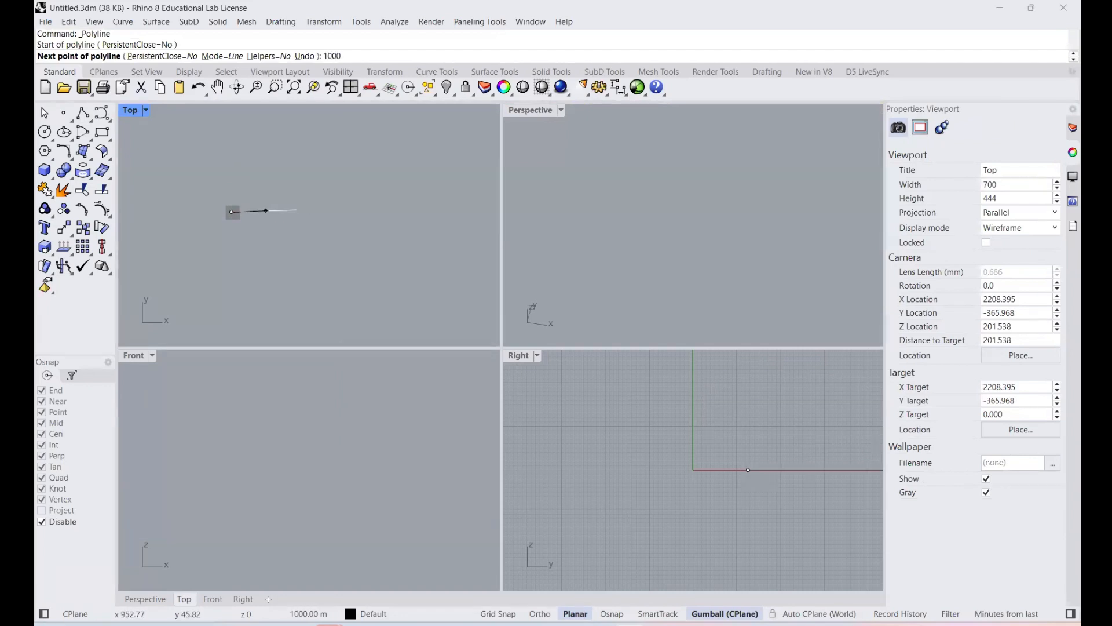
key(Return)
key(F8)
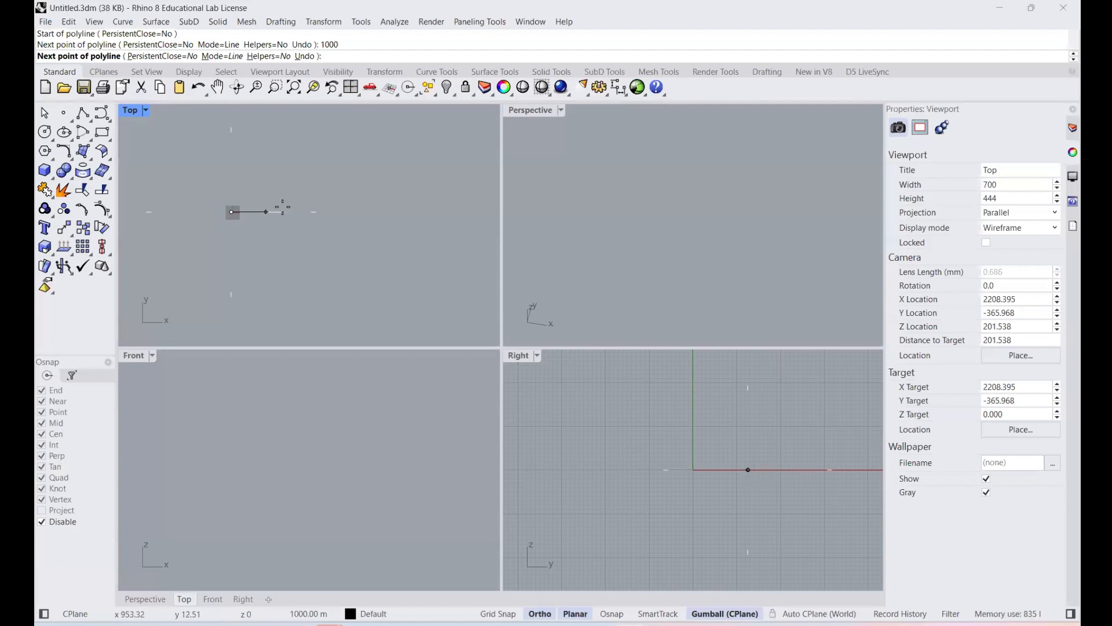
shift+click(283, 207)
key(Return)
- Run Heightfield and load the 1 copy JPG from Downloads as its source bitmap
scroll(252, 191, up, 3)
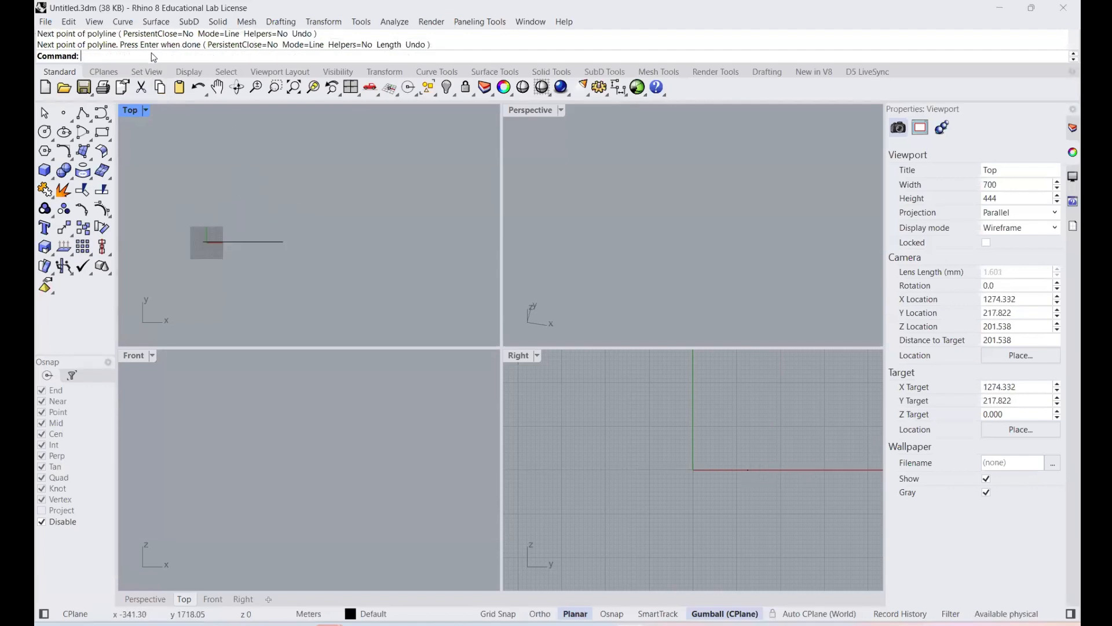
text(Hight)
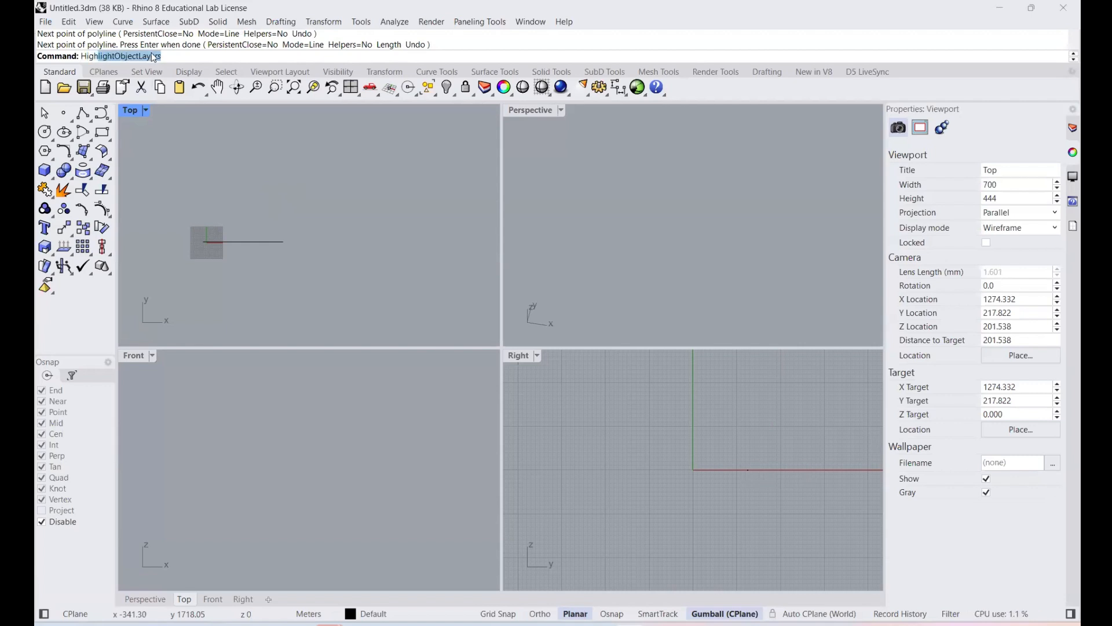
key(Return)
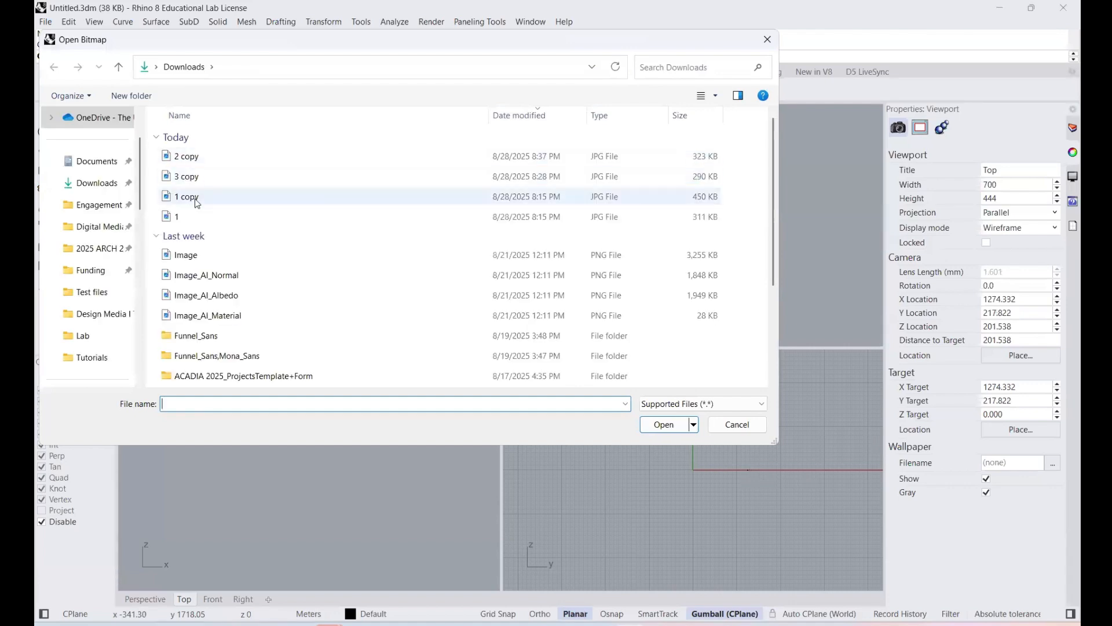
click(196, 202)
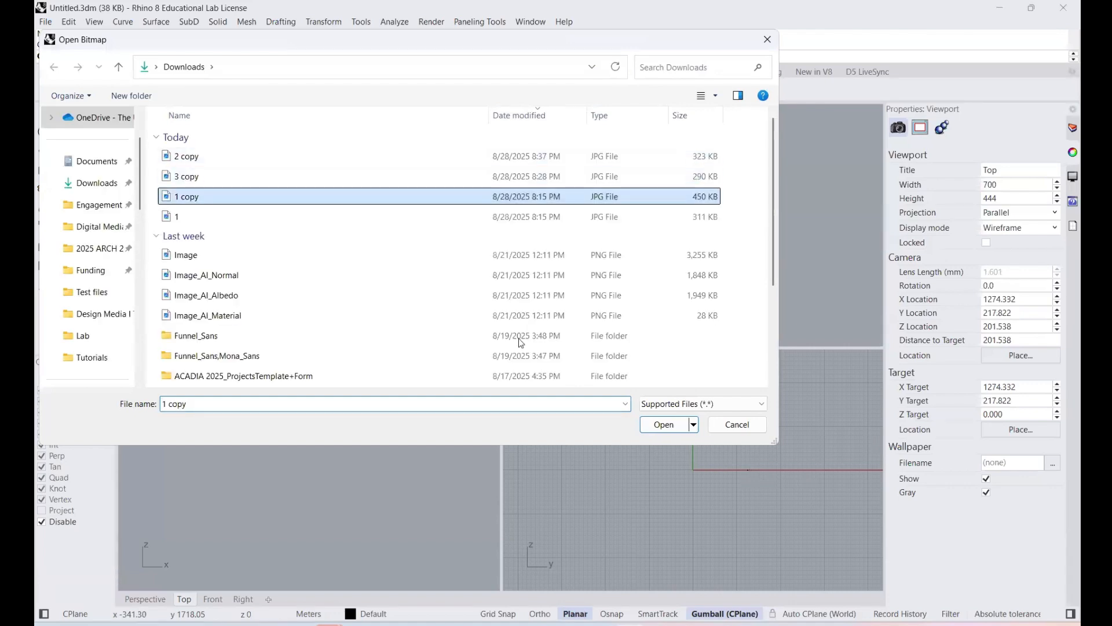
click(655, 425)
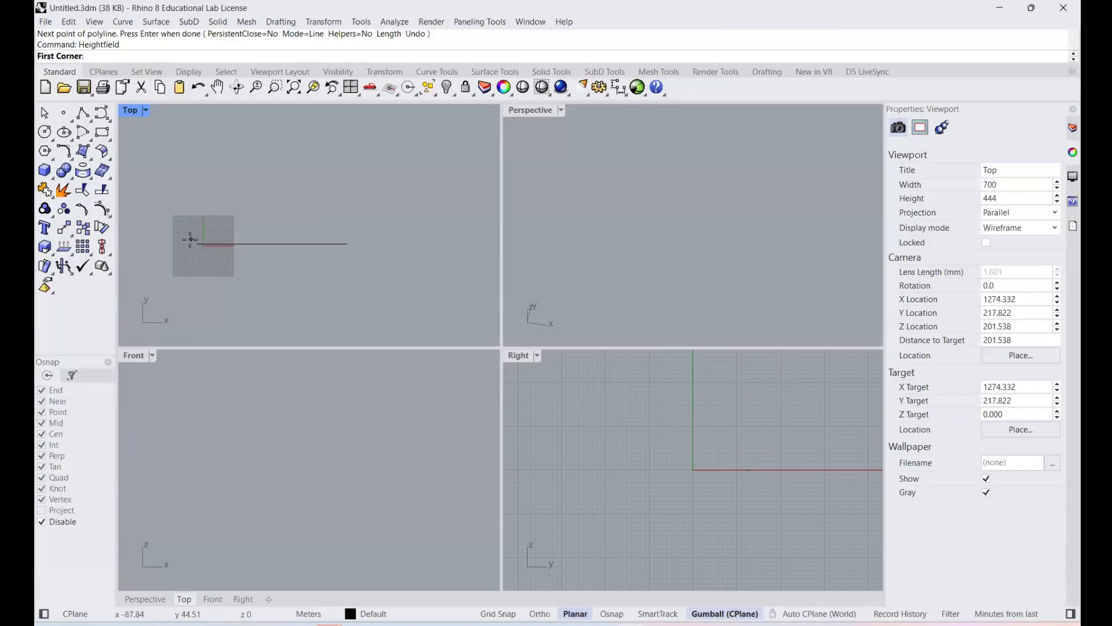
- Re-enable object snaps and create the heightfield between the line's endpoints with 100 x 100 samples, 50 meters height and an interpolated surface
click(41, 523)
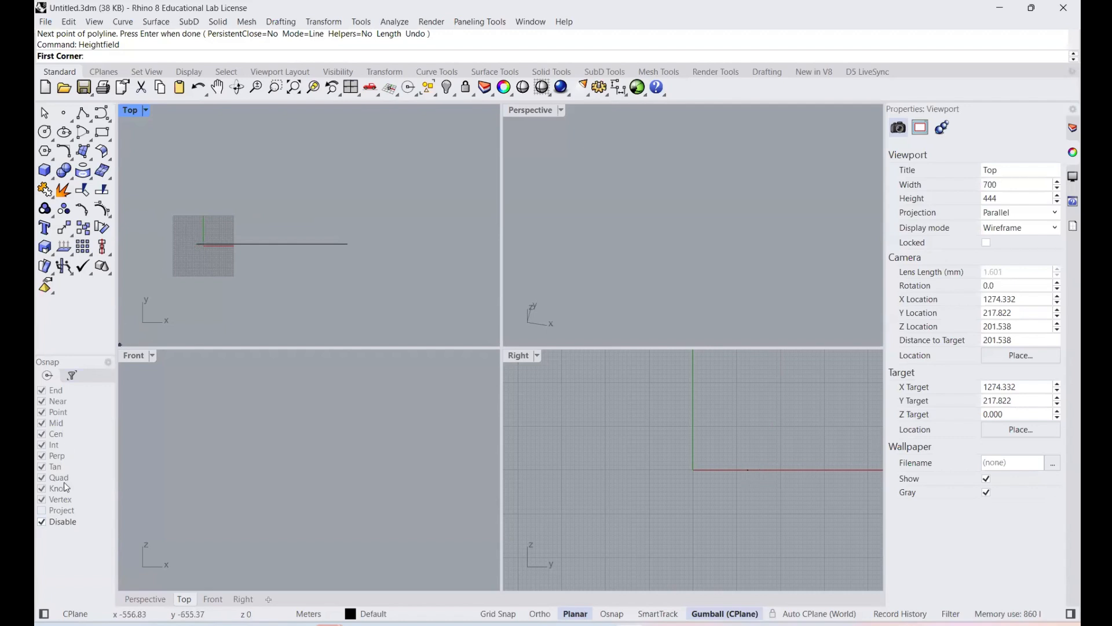
click(196, 243)
click(350, 242)
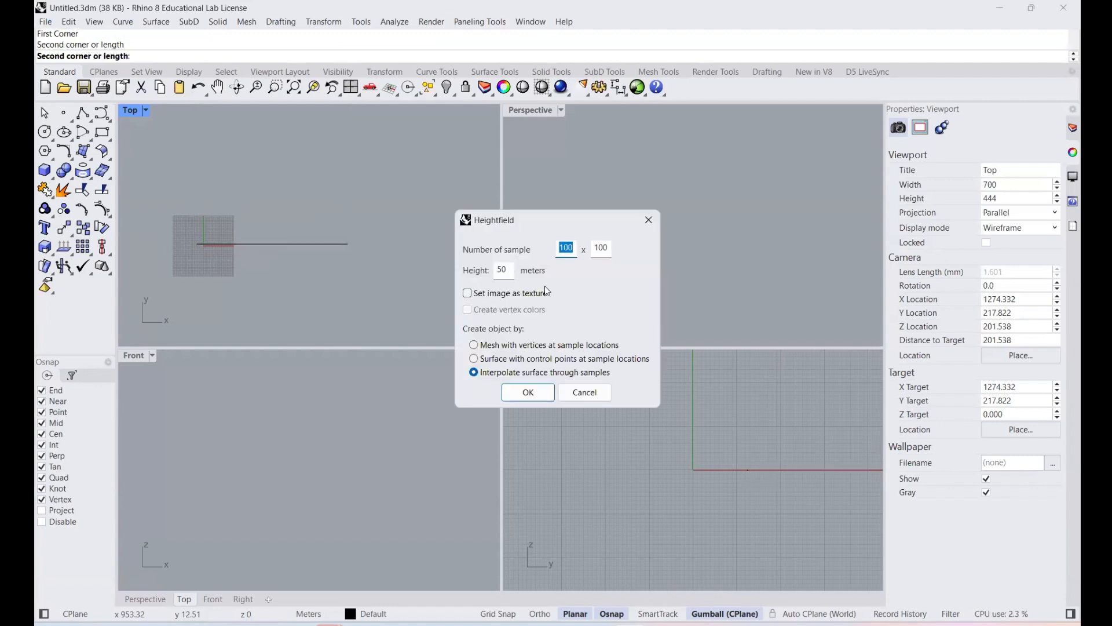
click(528, 394)
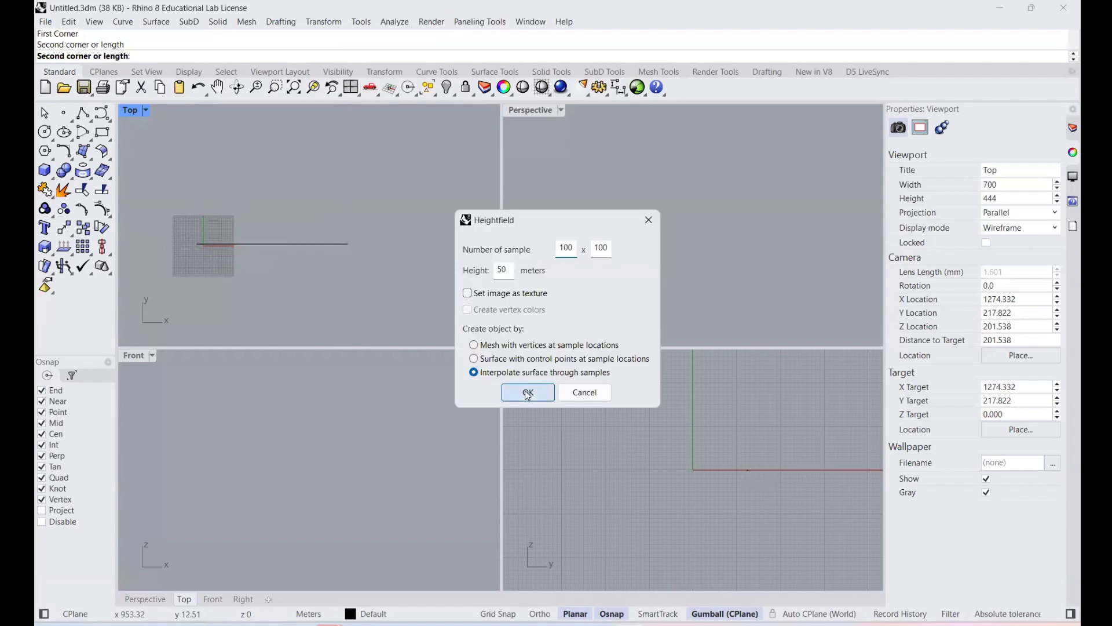
- Examine the relief of the new terrain surface up close and as a whole in the Perspective view
click(659, 202)
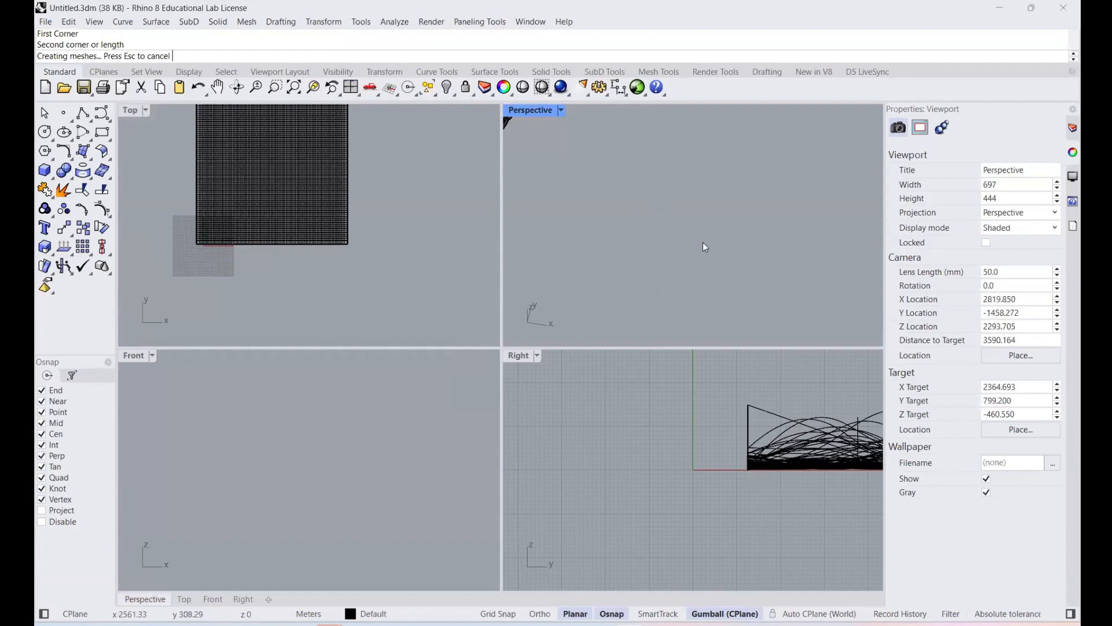
scroll(639, 189, up, 10)
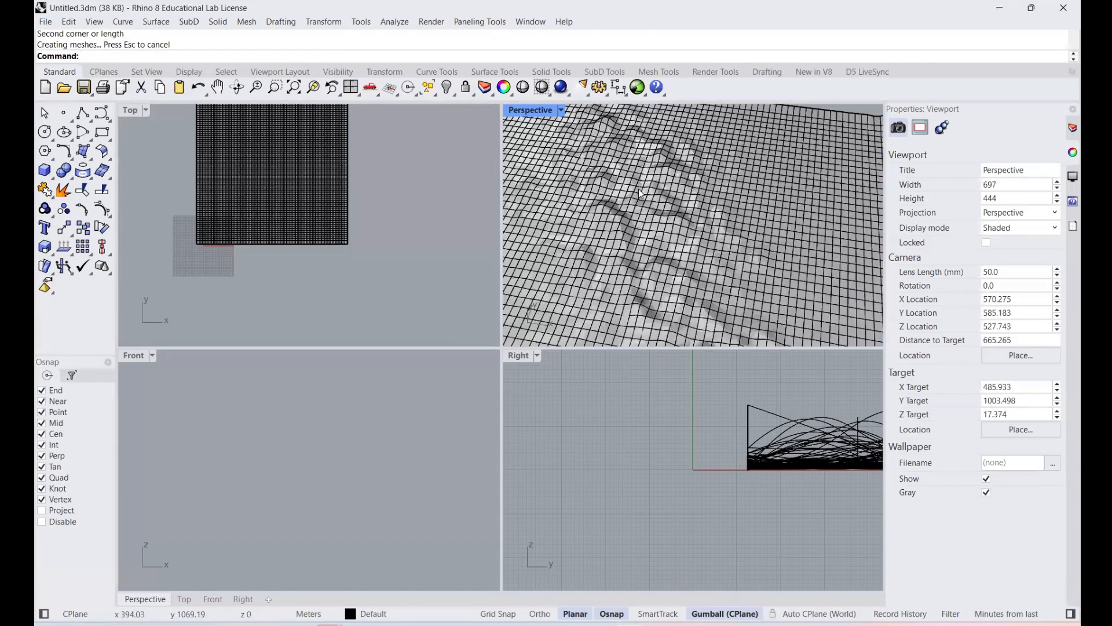
scroll(640, 197, down, 10)
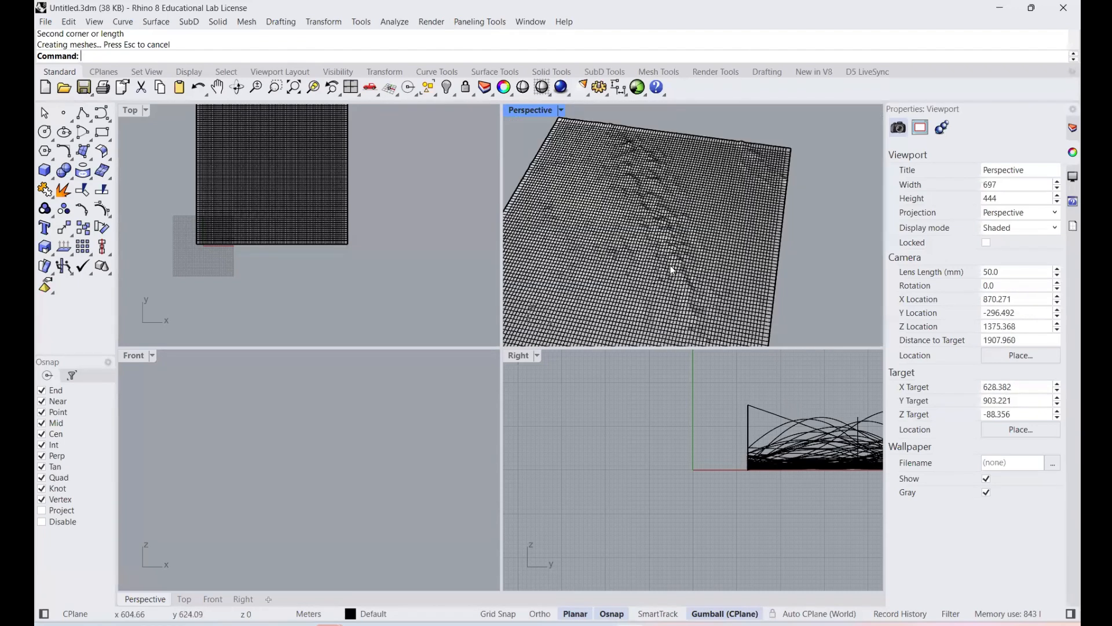
scroll(670, 197, up, 5)
scroll(689, 199, up, 3)
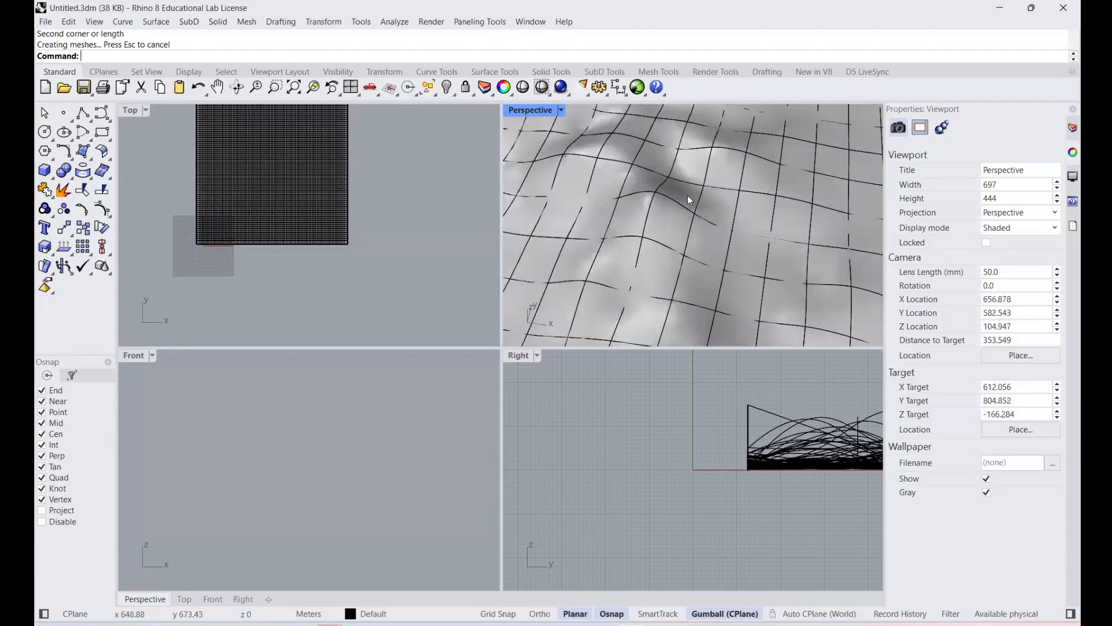
scroll(643, 173, down, 7)
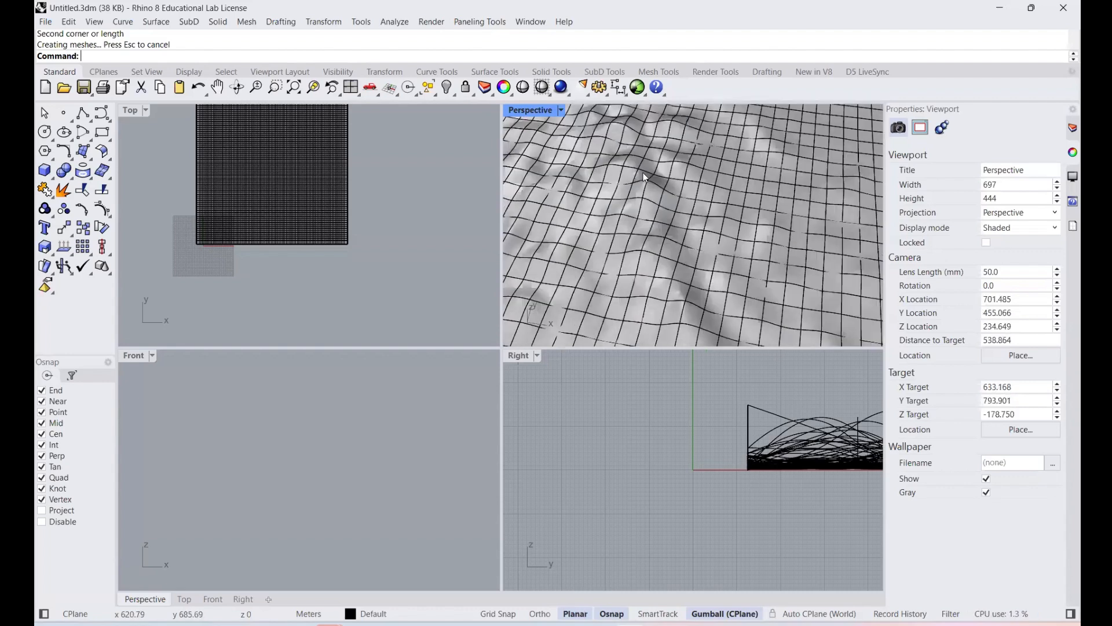
scroll(646, 177, down, 5)
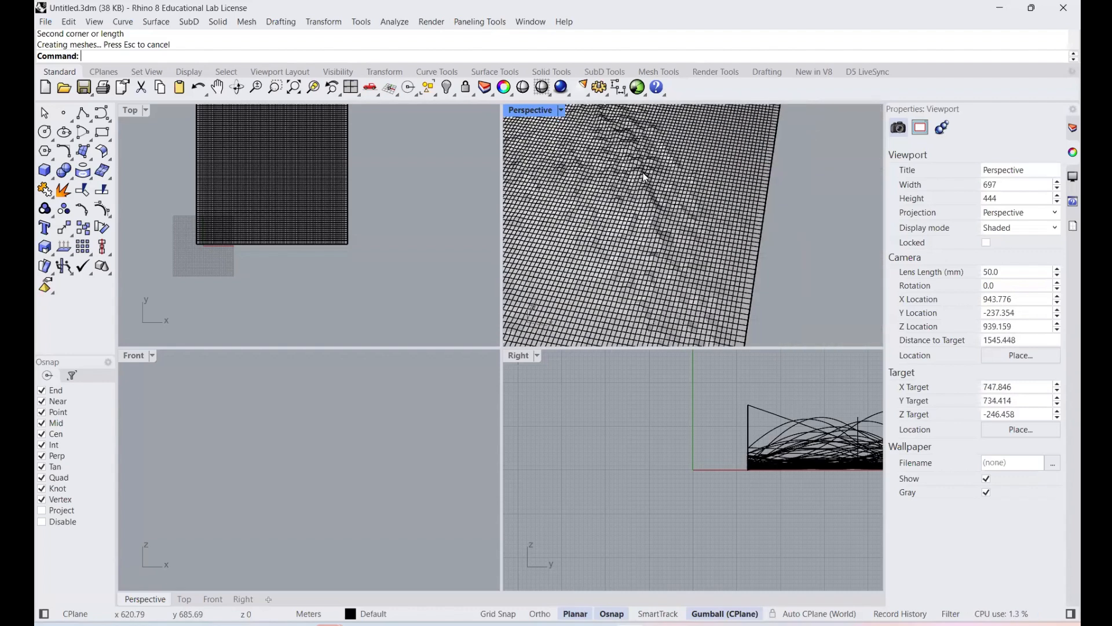
scroll(256, 228, down, 3)
- Draw a second horizontal 1000 m polyline in the Top view, beside the first terrain and level with its lower edge
scroll(381, 215, up, 3)
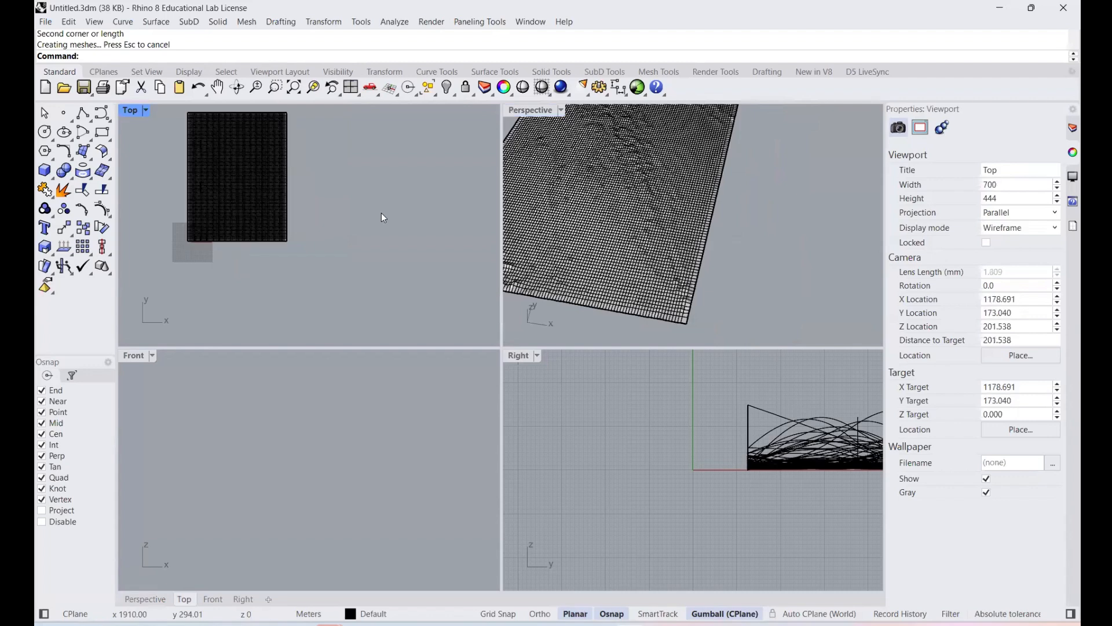
click(82, 113)
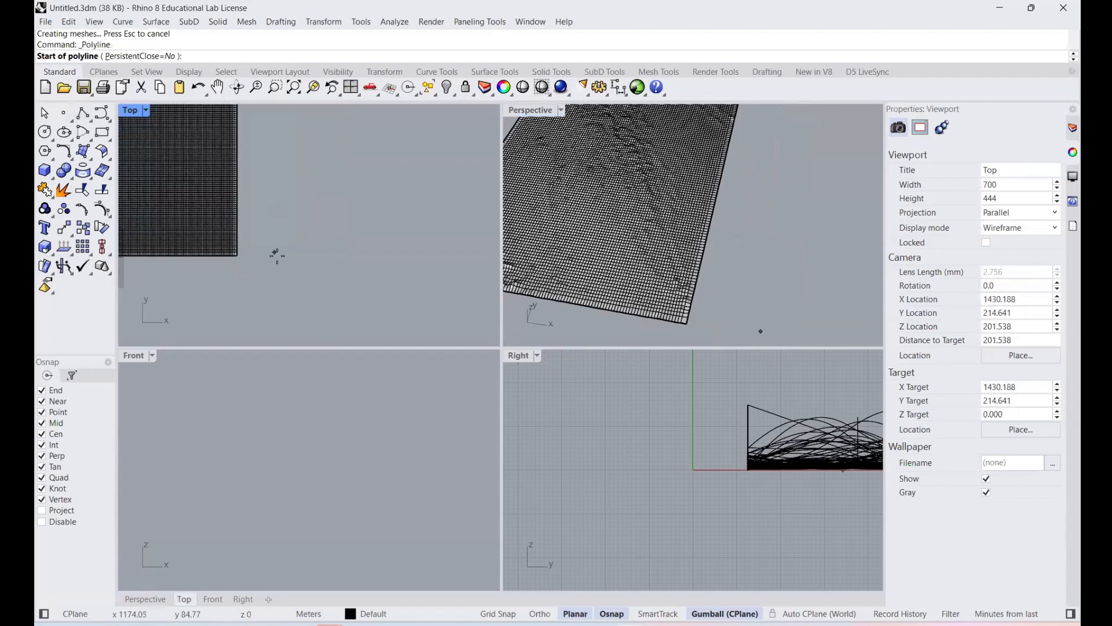
click(273, 257)
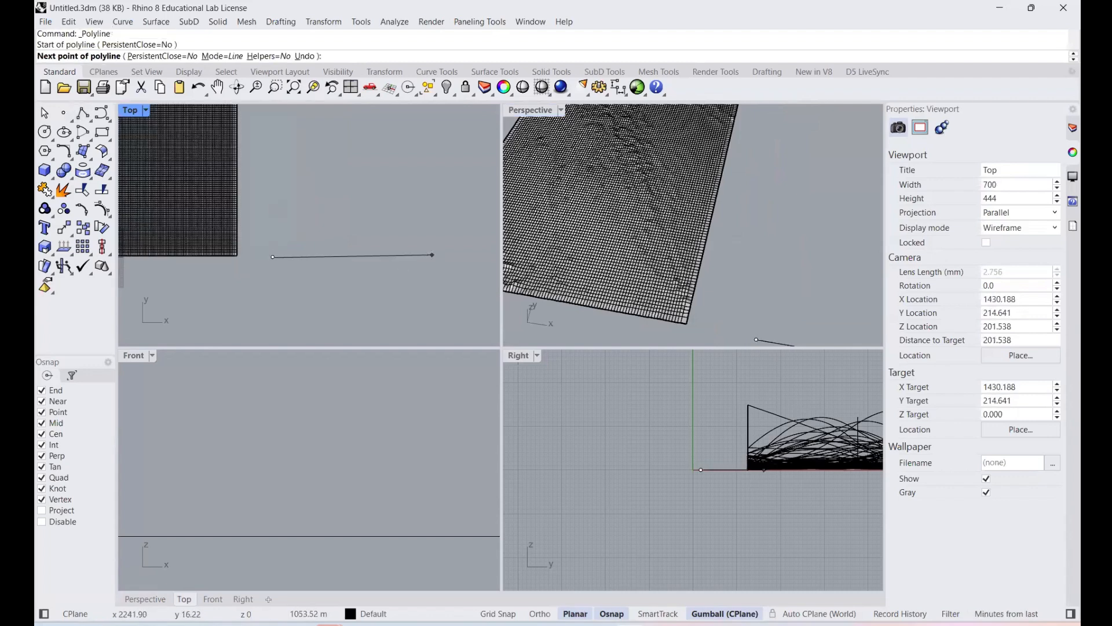
text(1000)
key(Return)
key(F8)
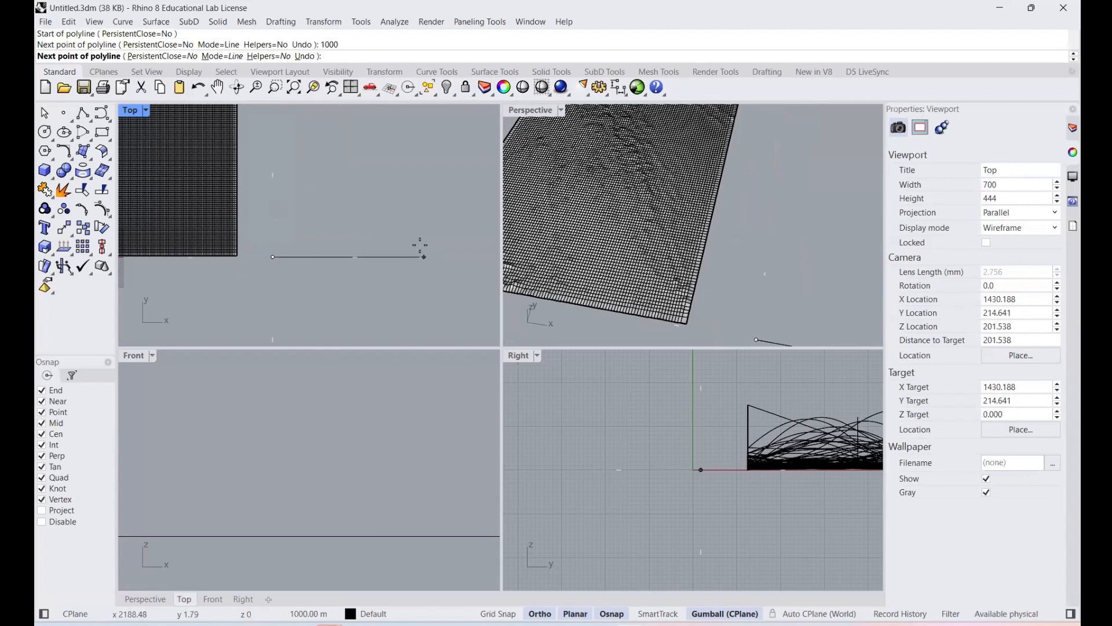
shift+click(419, 245)
key(Return)
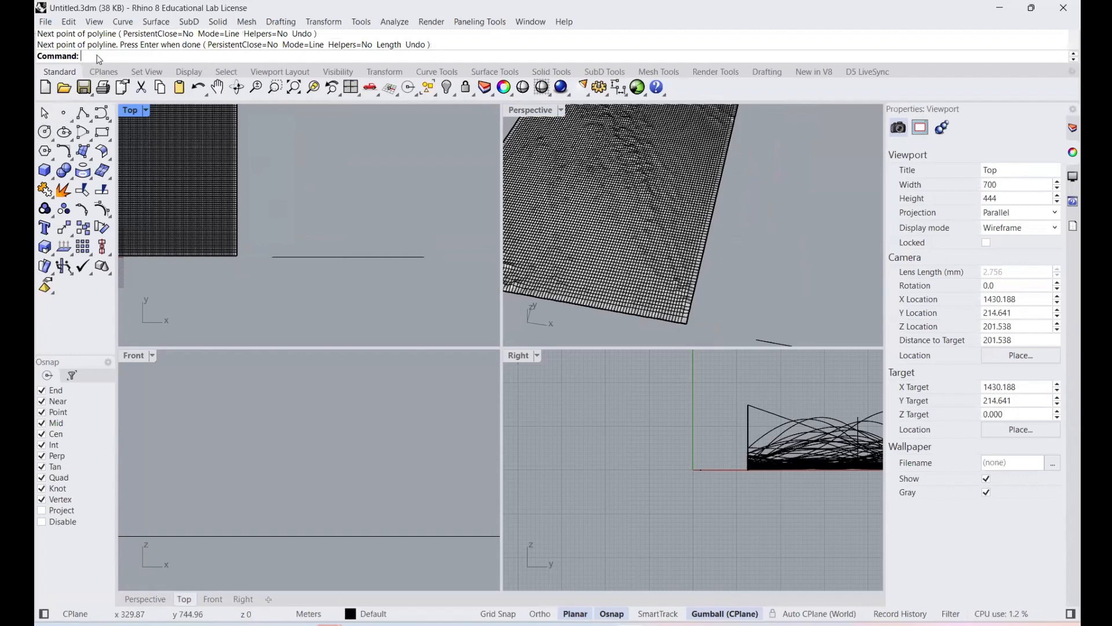
- Create a heightfield from 3 copy between the second line's endpoints, with 100 x 100 samples, 50 meters height and an interpolated surface
text(Heightfield)
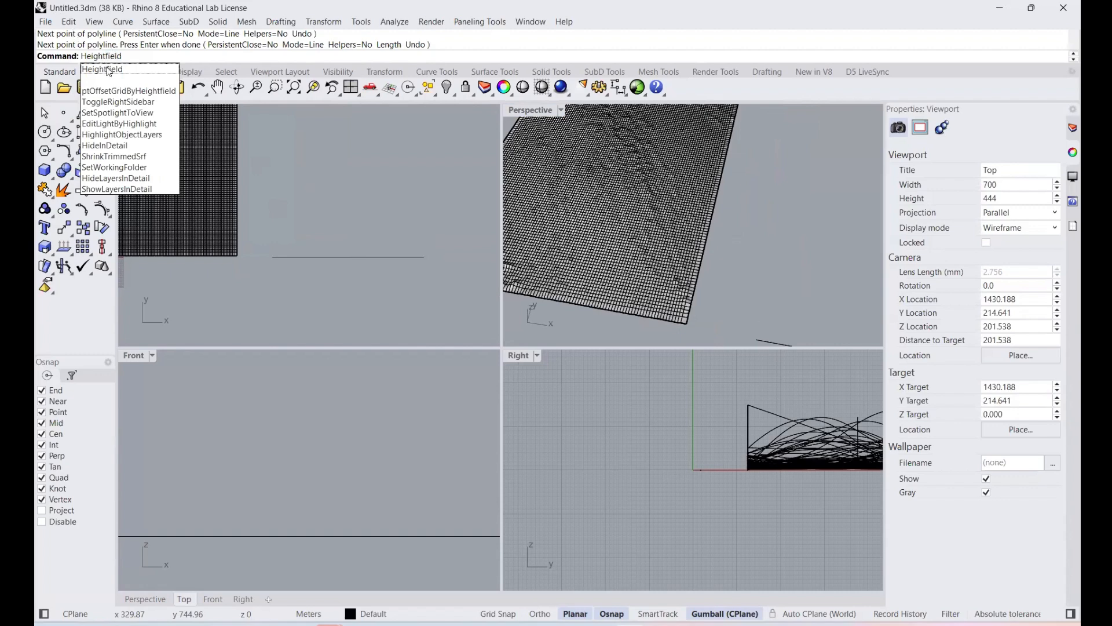
click(108, 71)
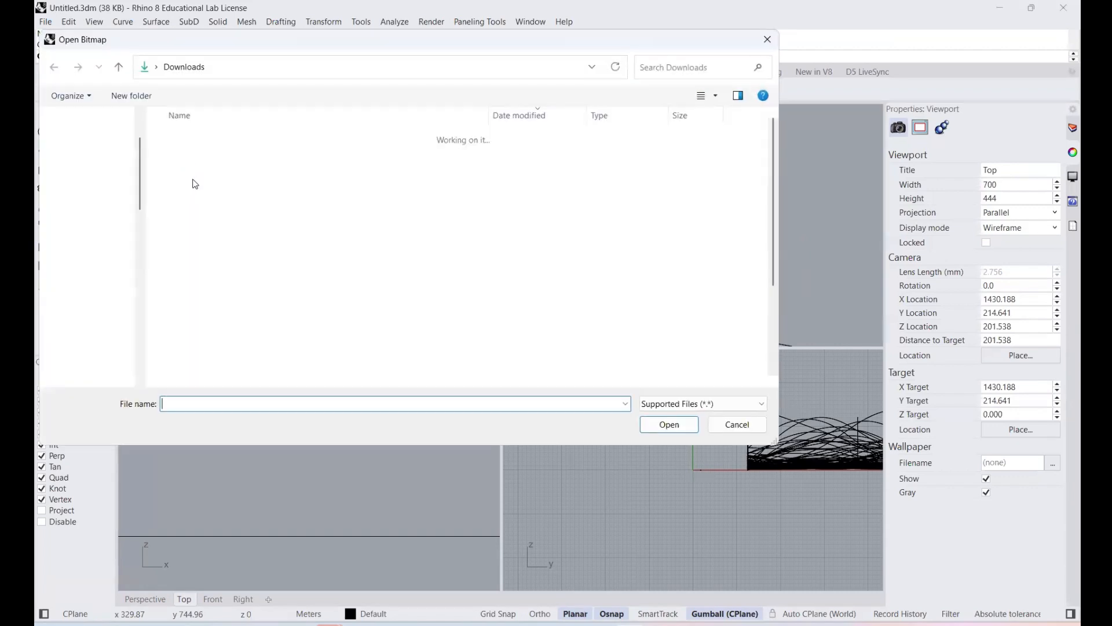
click(187, 177)
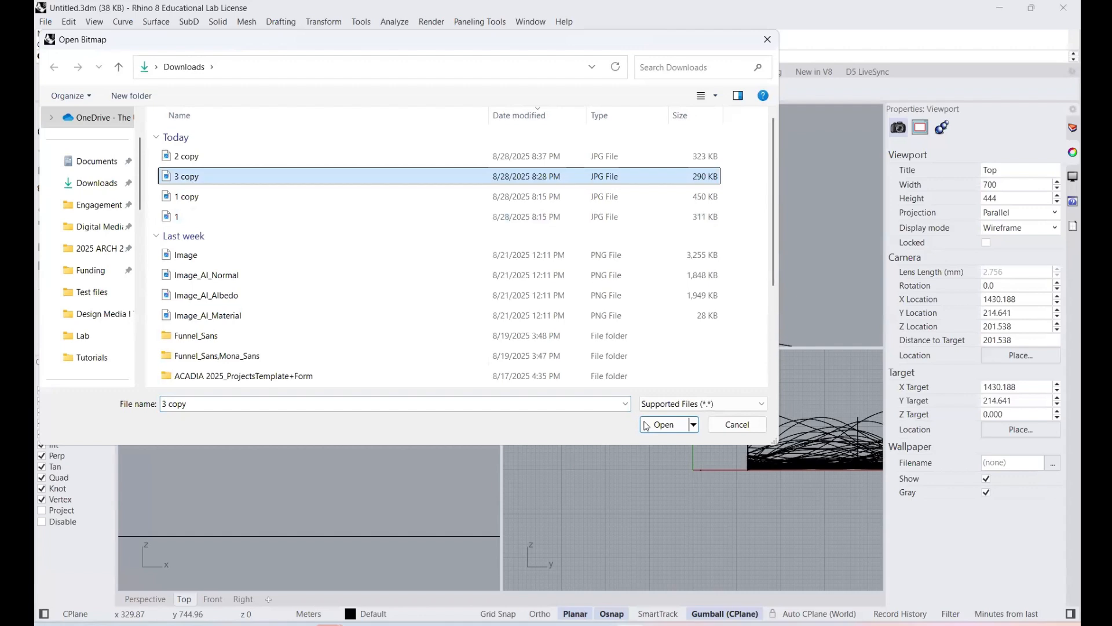
click(664, 425)
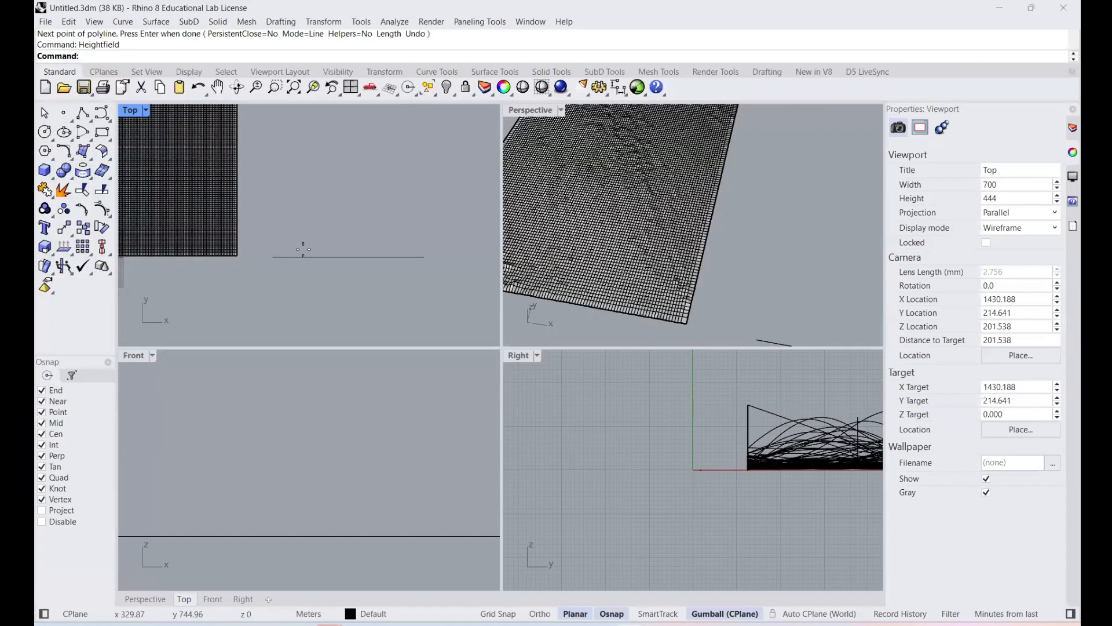
click(272, 257)
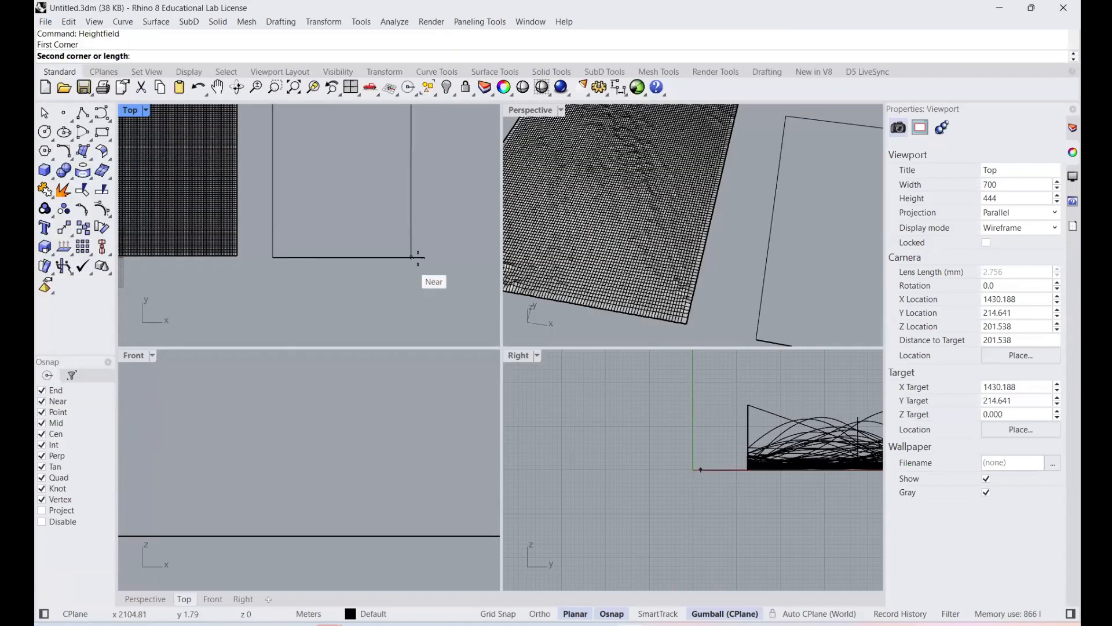
click(425, 258)
click(521, 393)
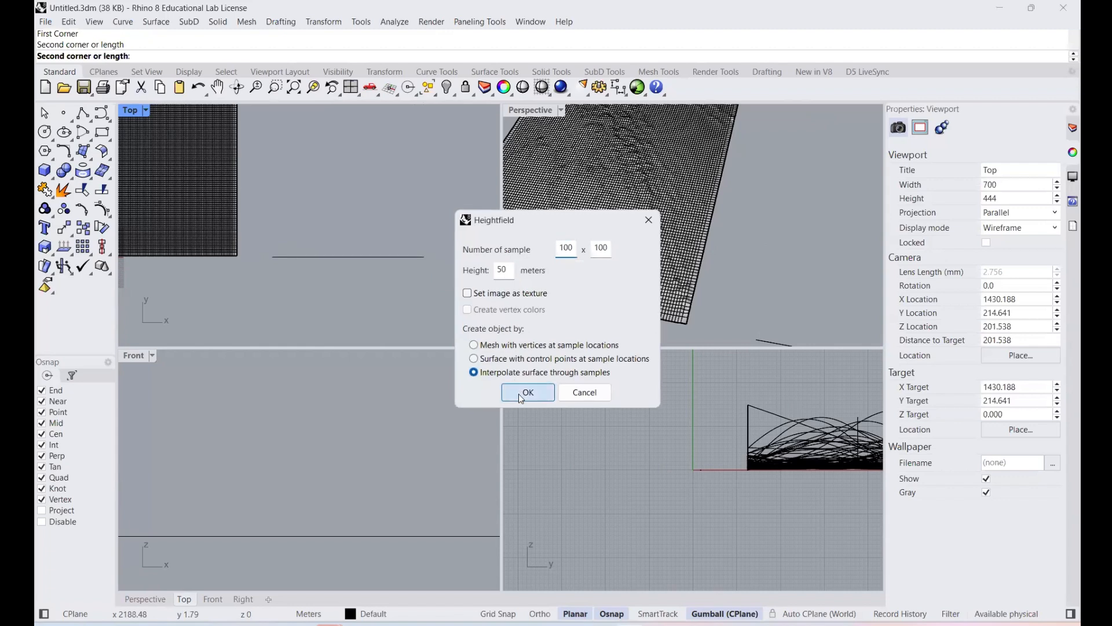
- Inspect the relief of the second terrain surface from different angles in the Perspective view
scroll(626, 187, down, 10)
scroll(730, 161, up, 20)
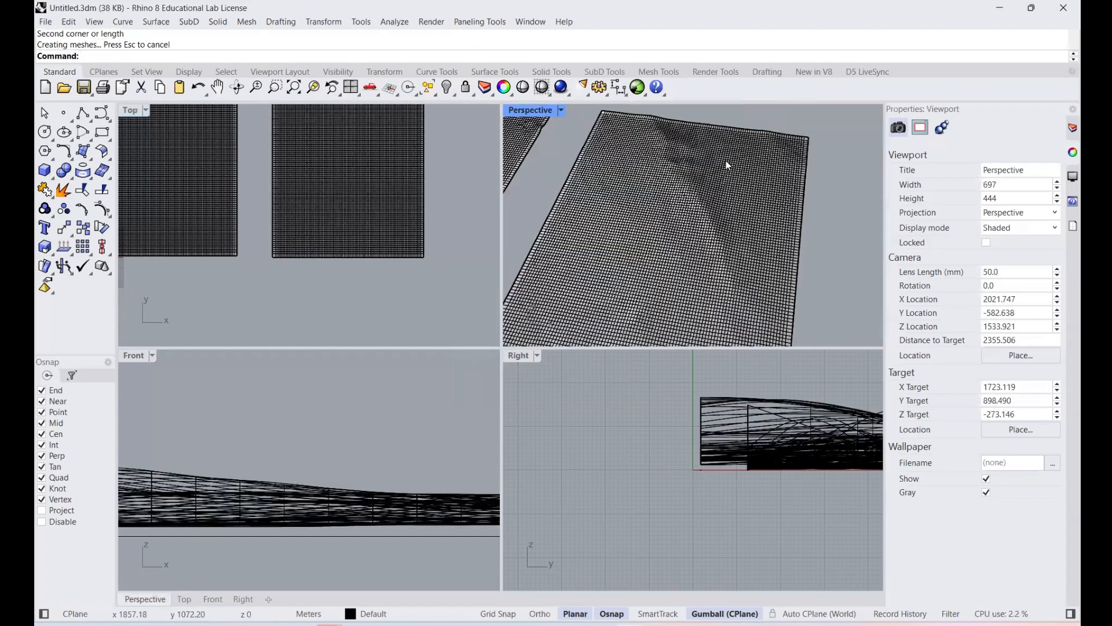
scroll(660, 180, down, 11)
right_drag(703, 232, 724, 200)
- Contour the second terrain and its base line in the Front view, straight up from that line, with object snaps disabled and 1.00 m spacing
scroll(297, 444, down, 20)
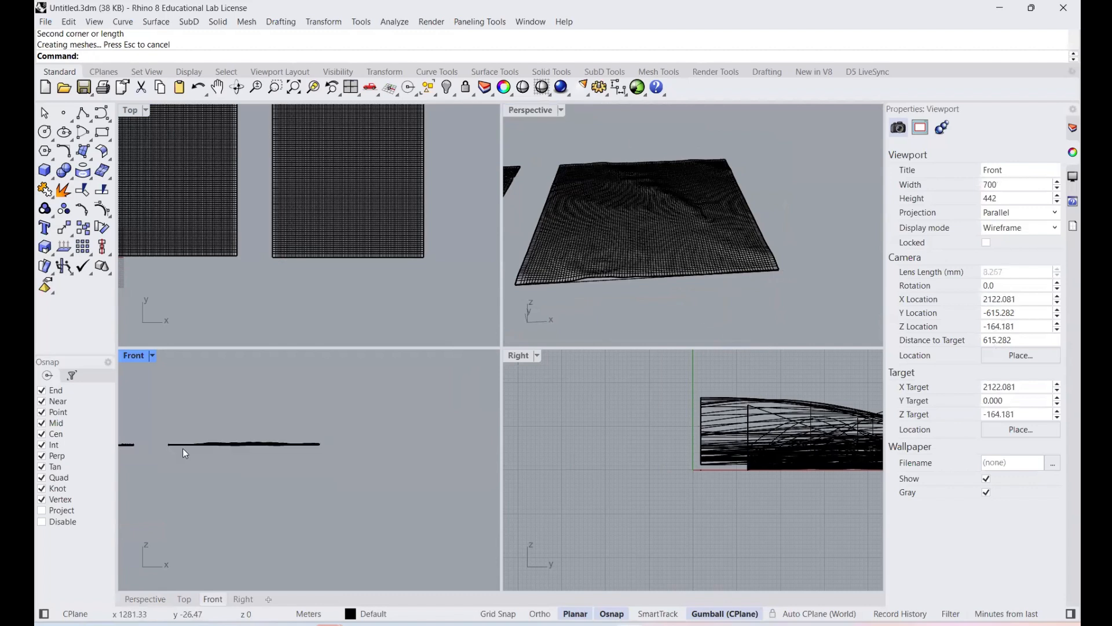
scroll(172, 430, up, 13)
scroll(272, 403, down, 7)
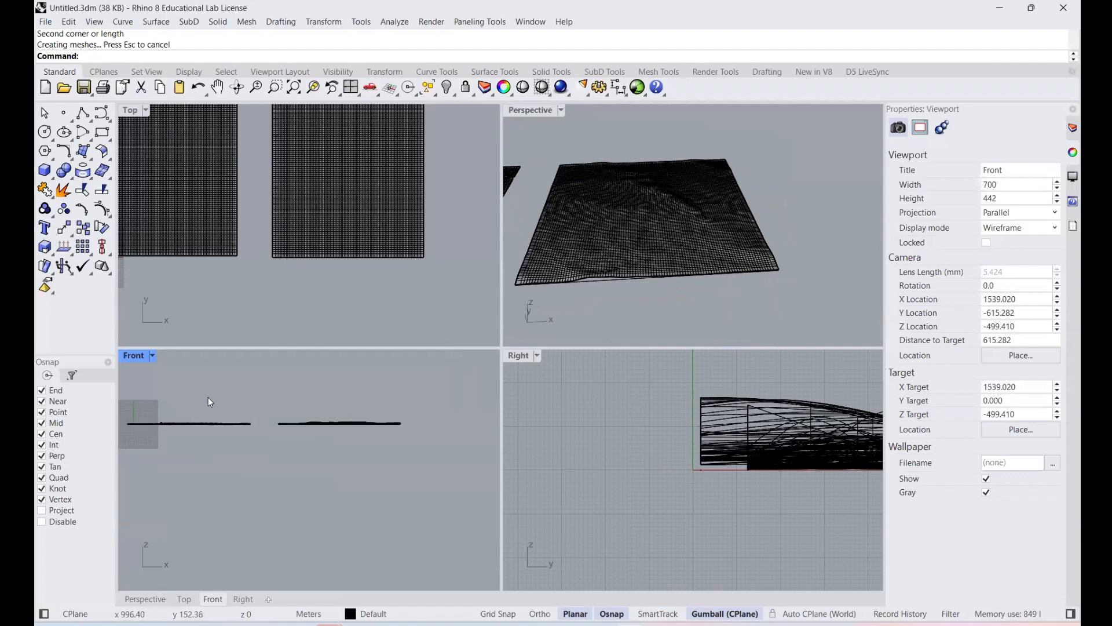
scroll(207, 398, up, 2)
drag(130, 395, 461, 451)
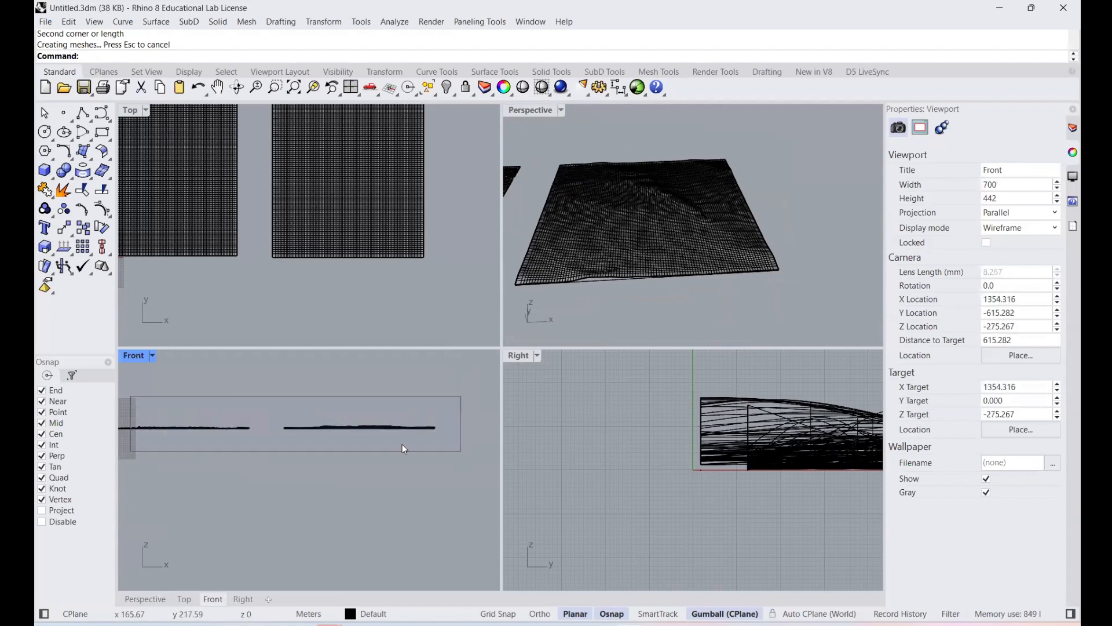
scroll(185, 459, up, 10)
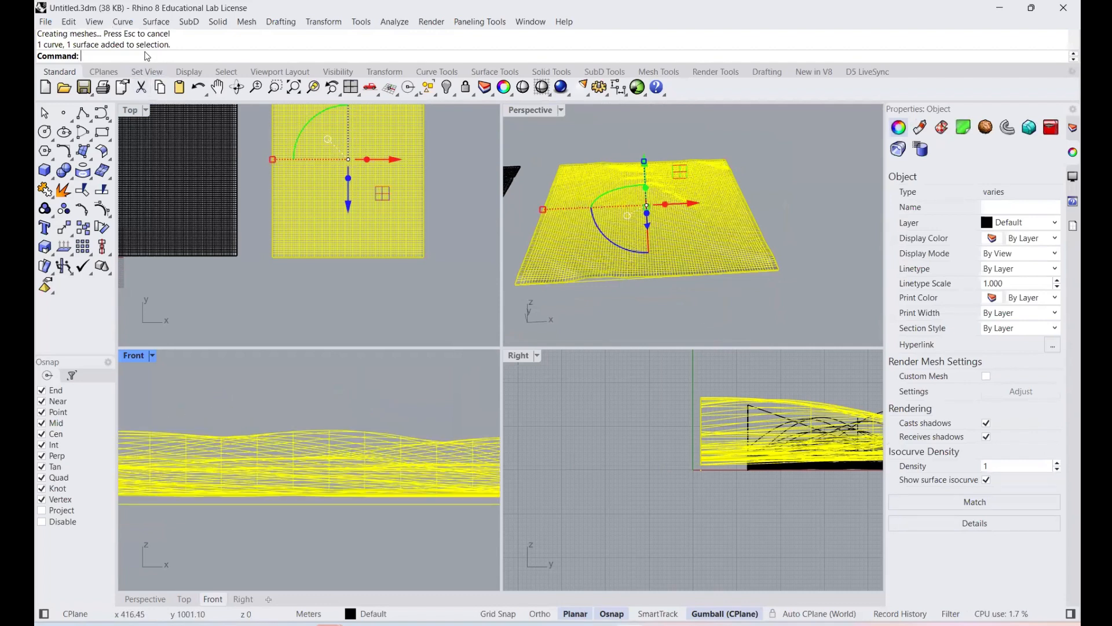
text(Contour)
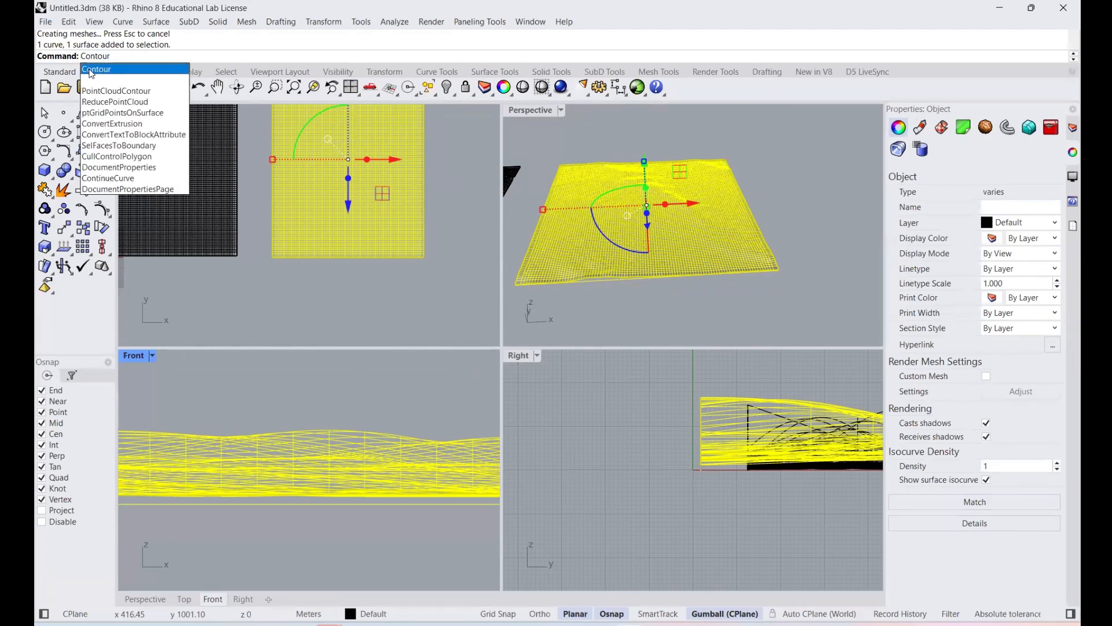
click(93, 70)
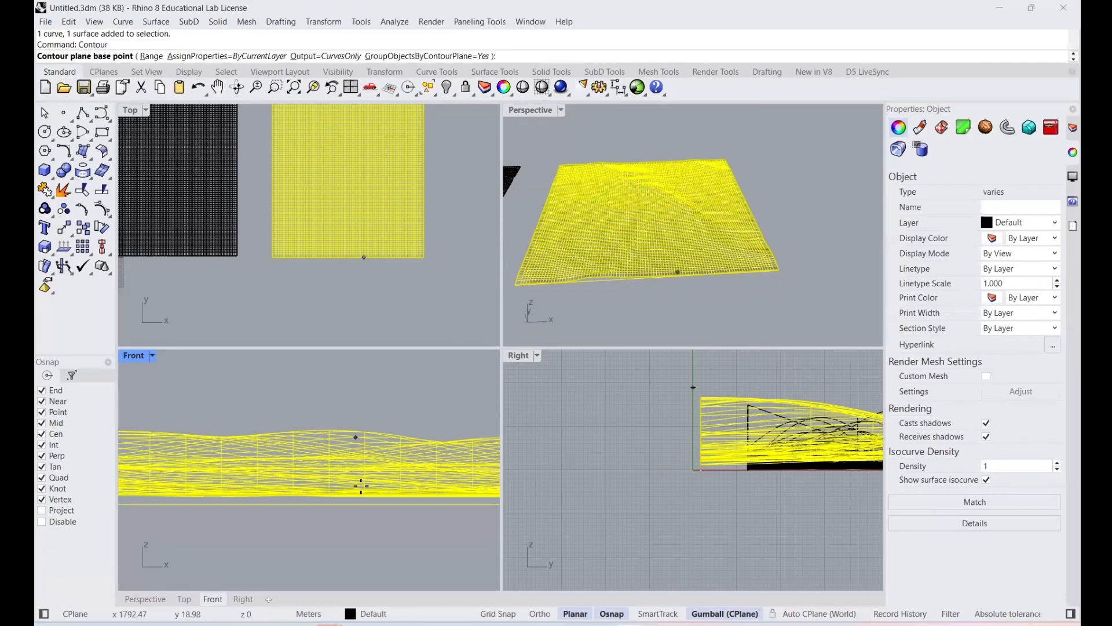
click(42, 523)
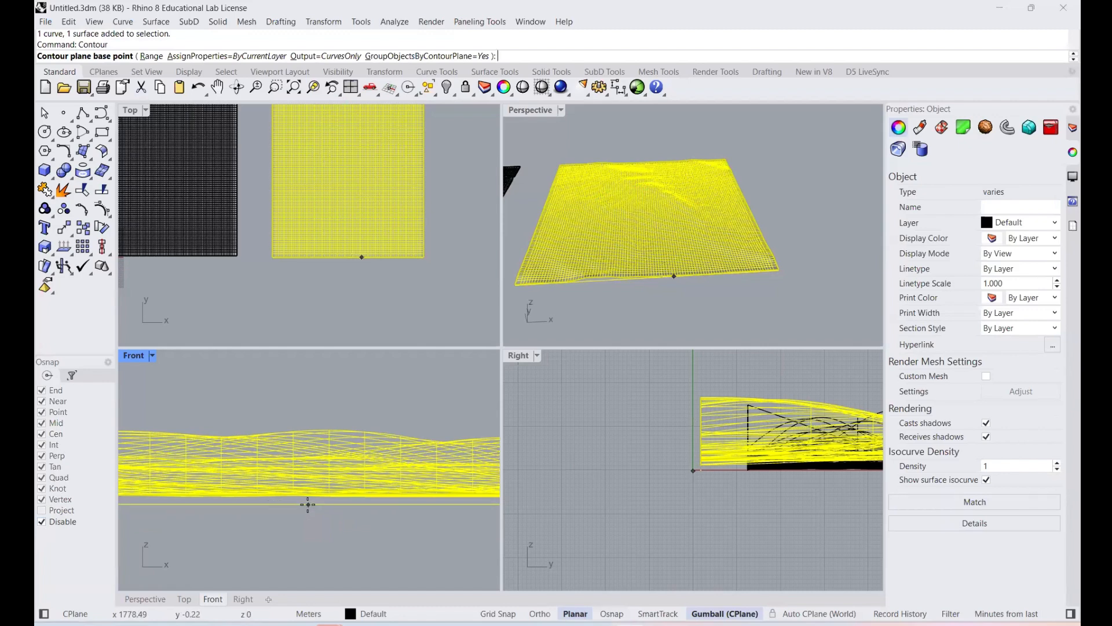
click(308, 504)
key(F8)
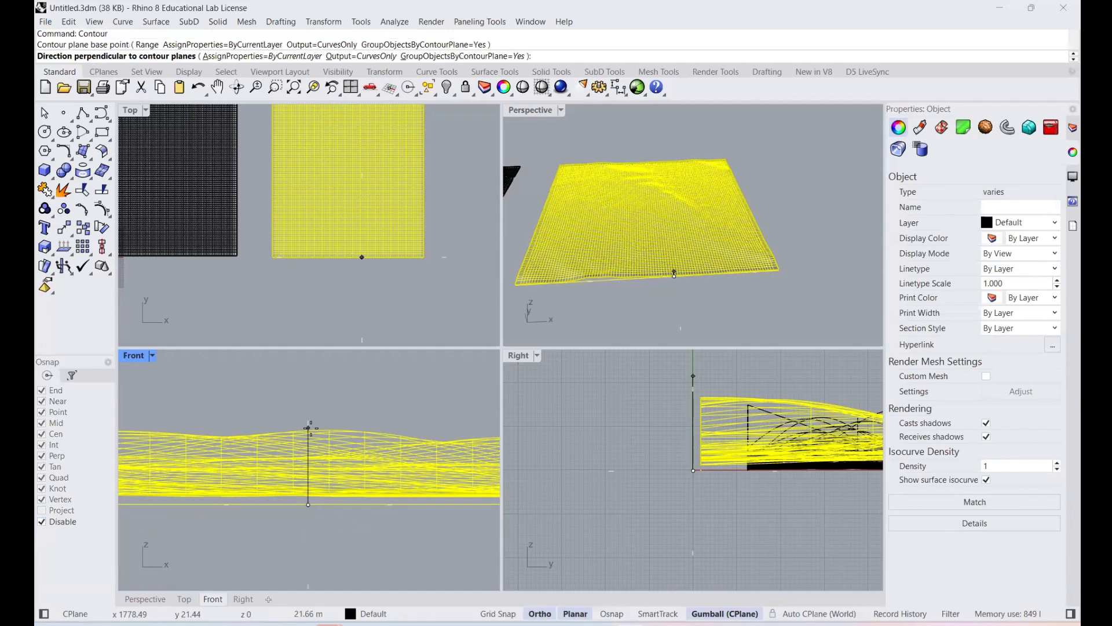
click(308, 429)
key(F8)
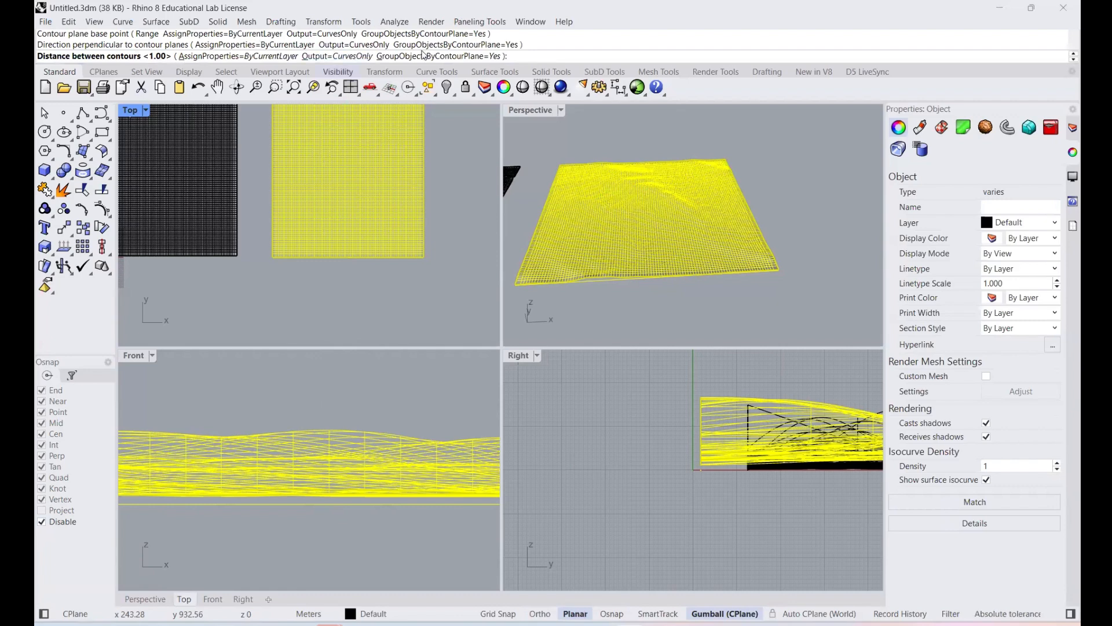
key(Return)
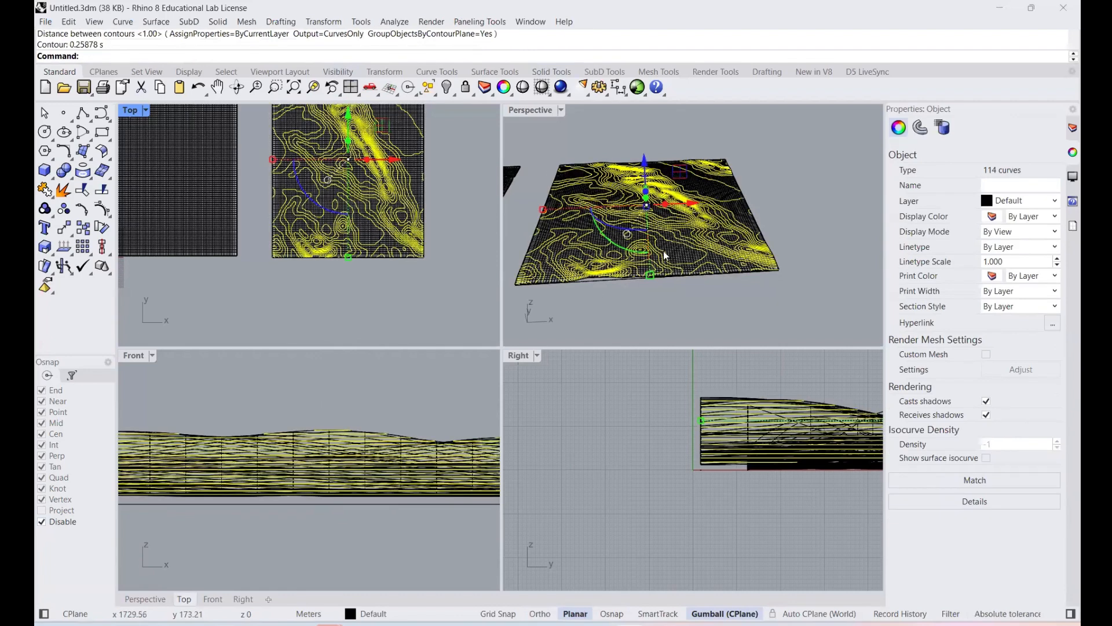
- Examine the second terrain's contour curves up close and as a whole in the Top view, and clear the selection
scroll(366, 259, down, 6)
scroll(349, 185, up, 12)
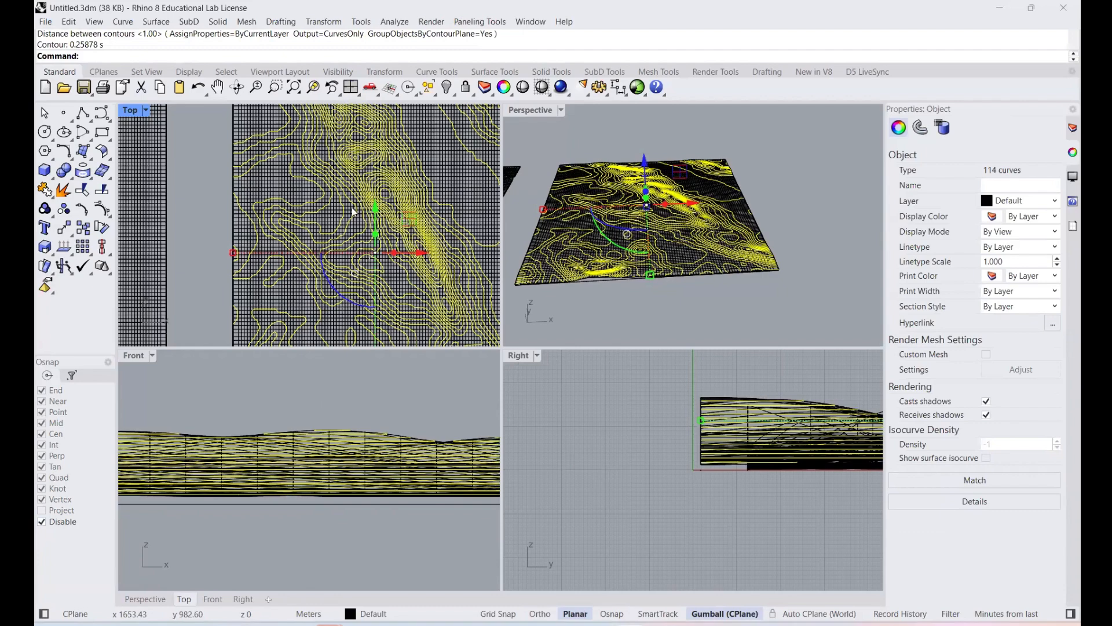
scroll(353, 212, down, 4)
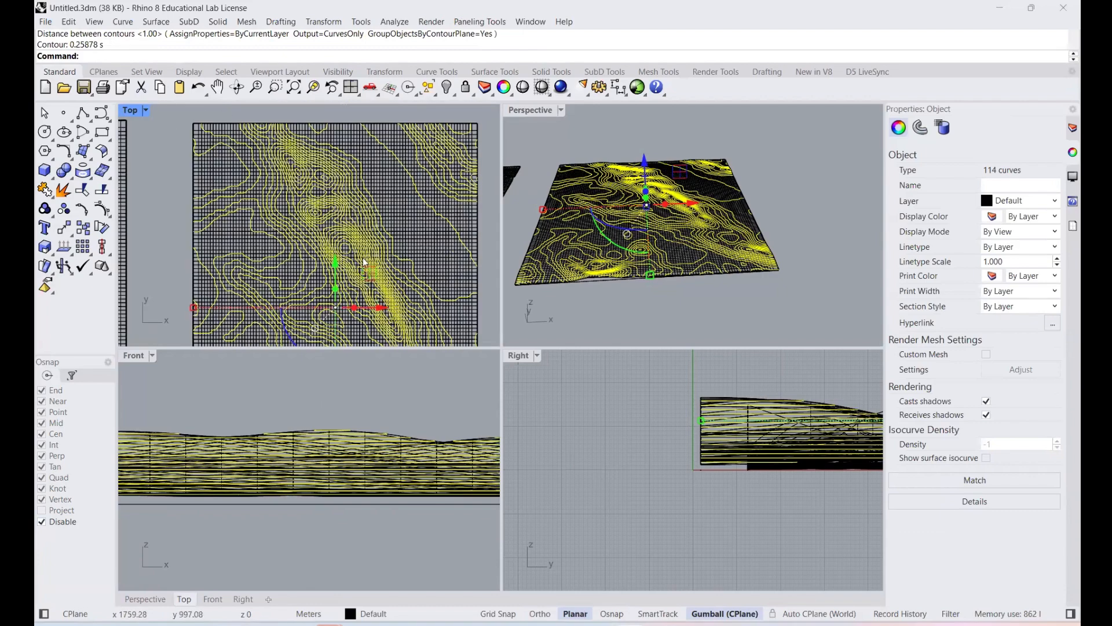
scroll(364, 262, up, 3)
scroll(355, 273, down, 6)
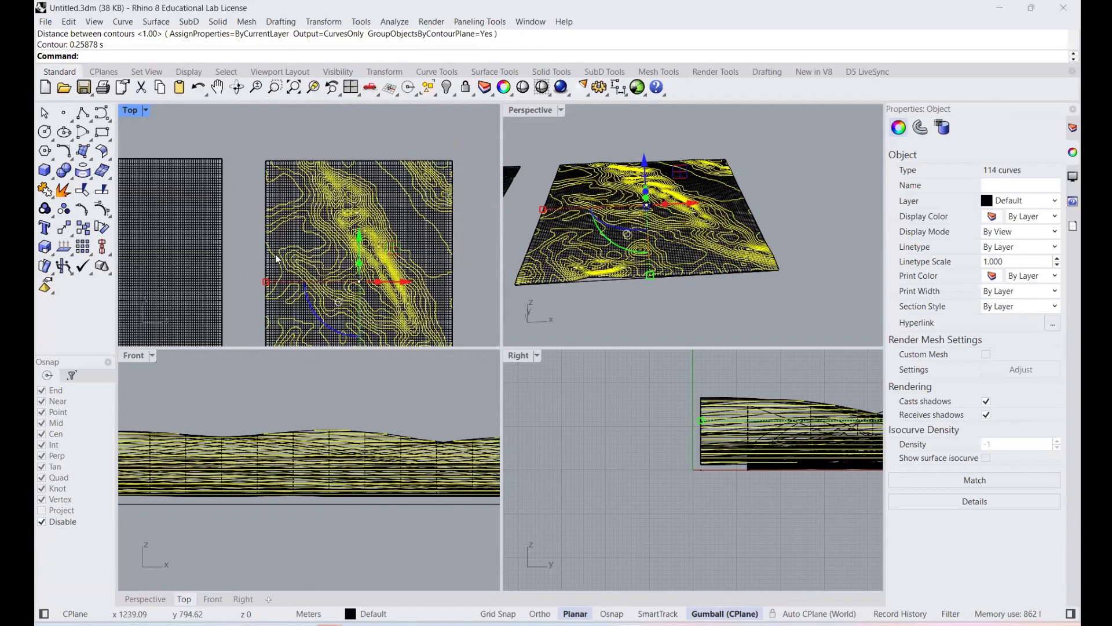
scroll(276, 259, up, 3)
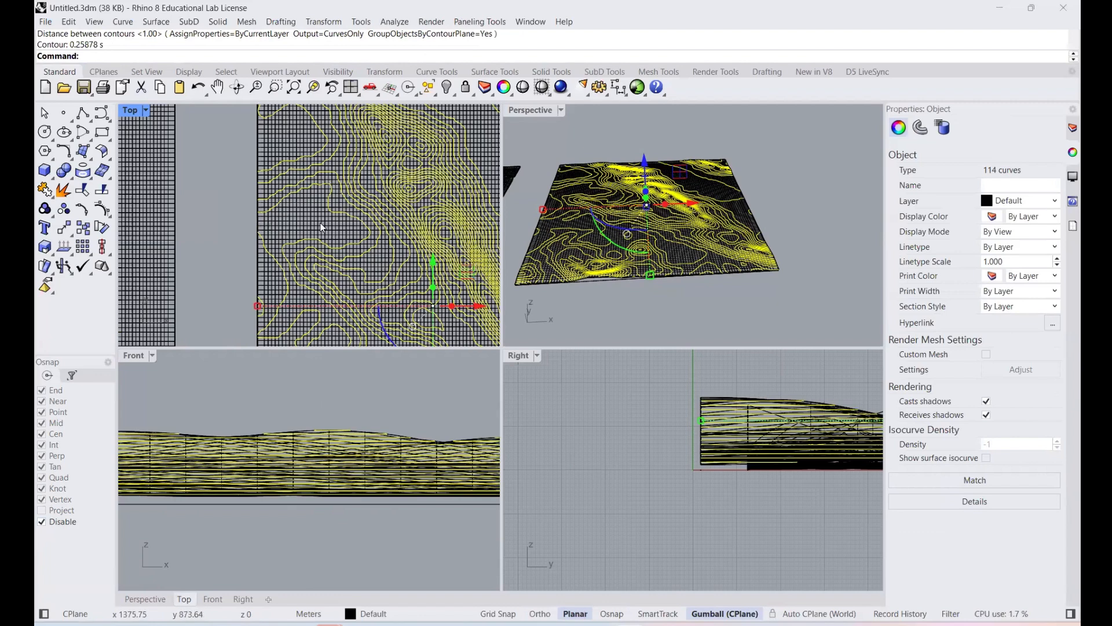
scroll(347, 234, up, 3)
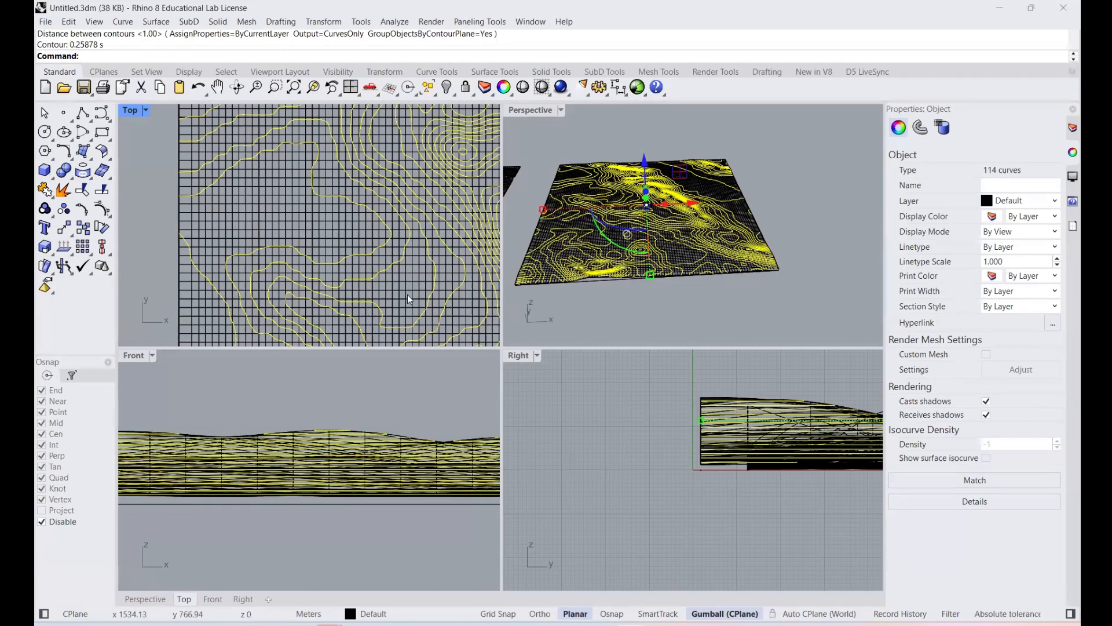
scroll(385, 197, down, 2)
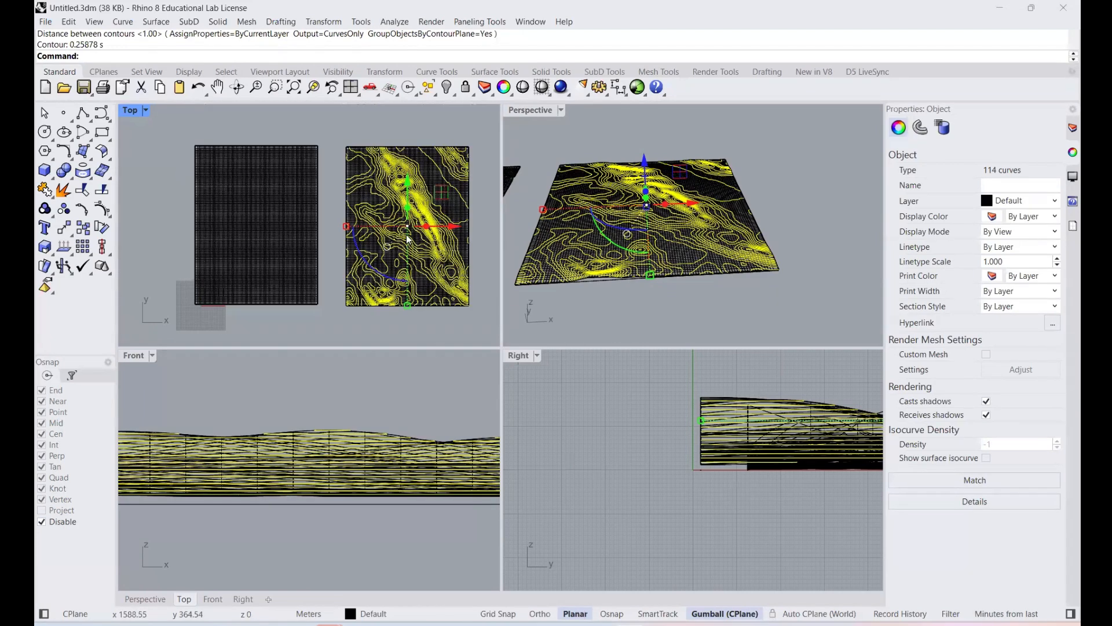
scroll(352, 262, up, 2)
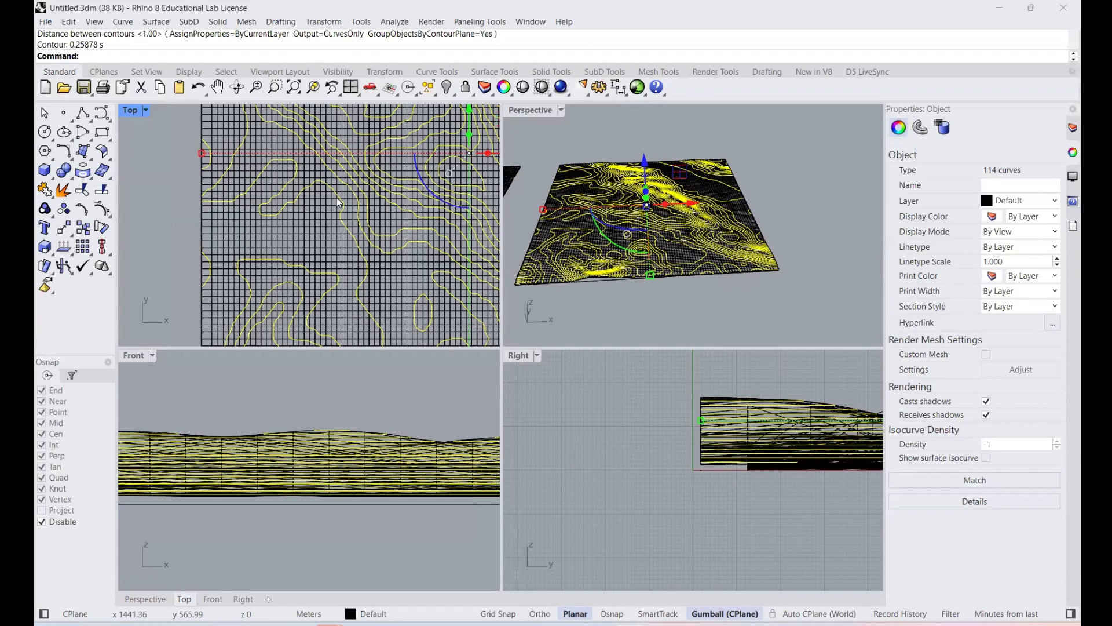
scroll(339, 203, down, 4)
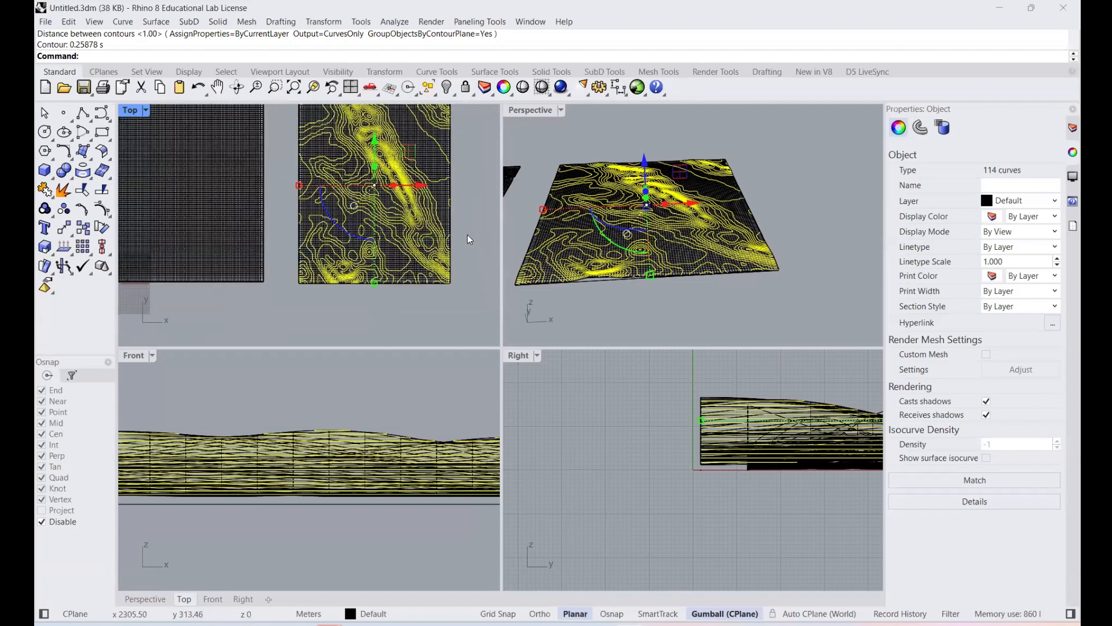
click(460, 231)
- Contour the first terrain surface in the Front view, straight up from its base, with 1.00 m between contours
scroll(390, 139, down, 2)
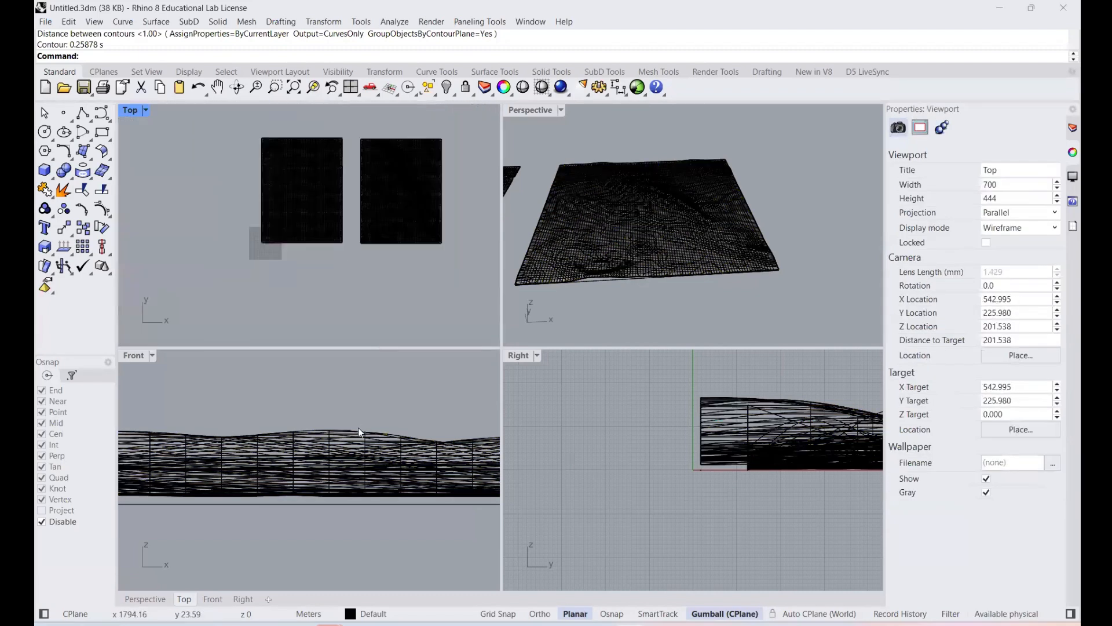
scroll(360, 431, down, 8)
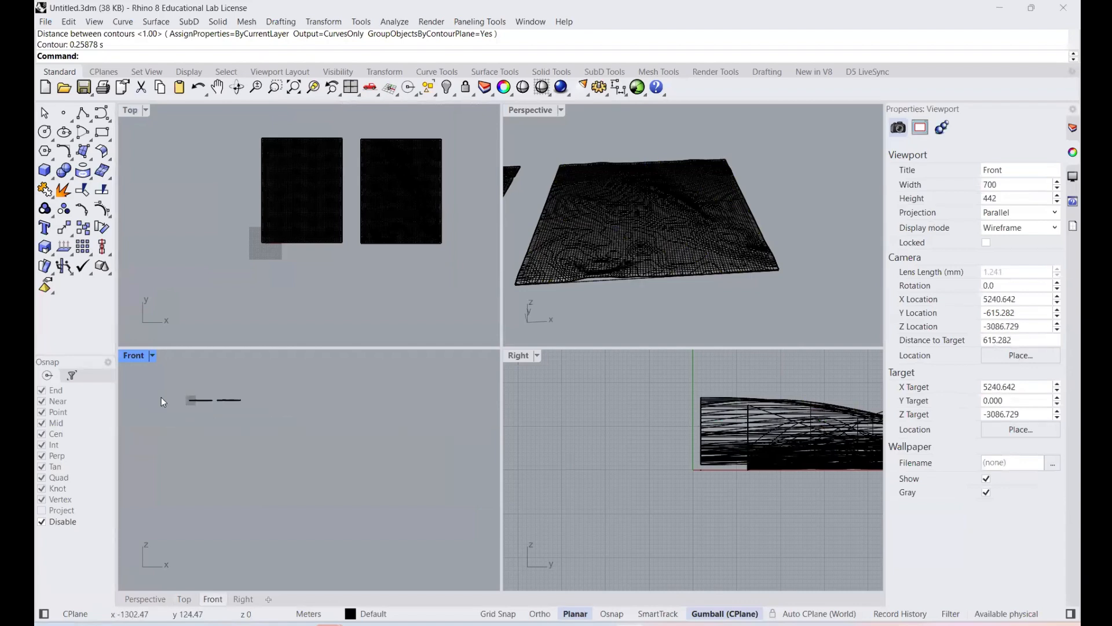
scroll(272, 397, up, 8)
click(271, 418)
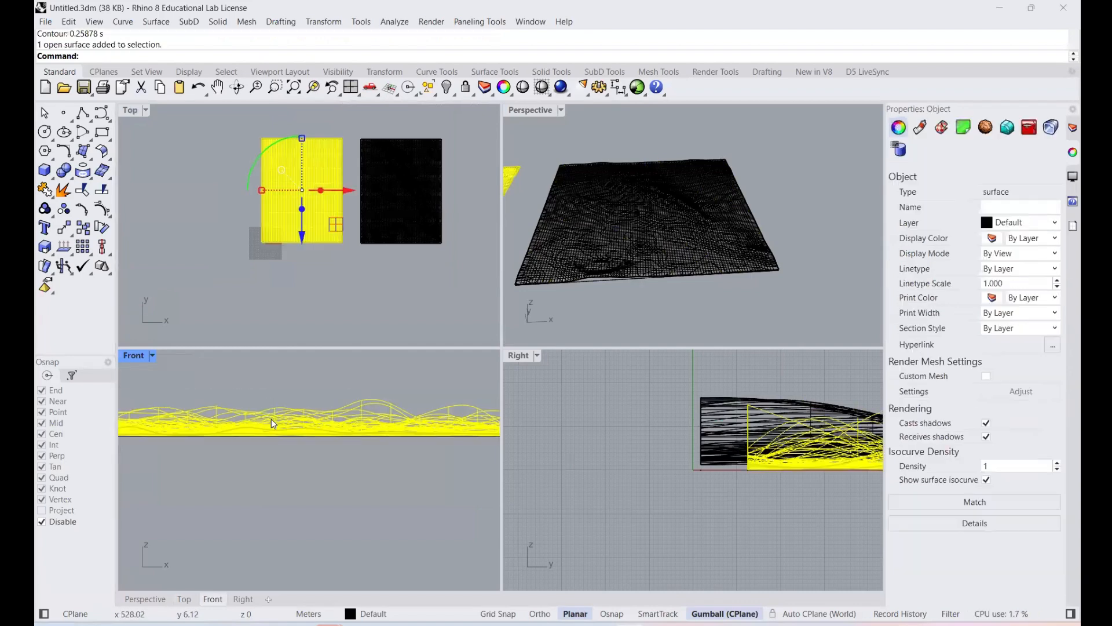
scroll(251, 402, up, 3)
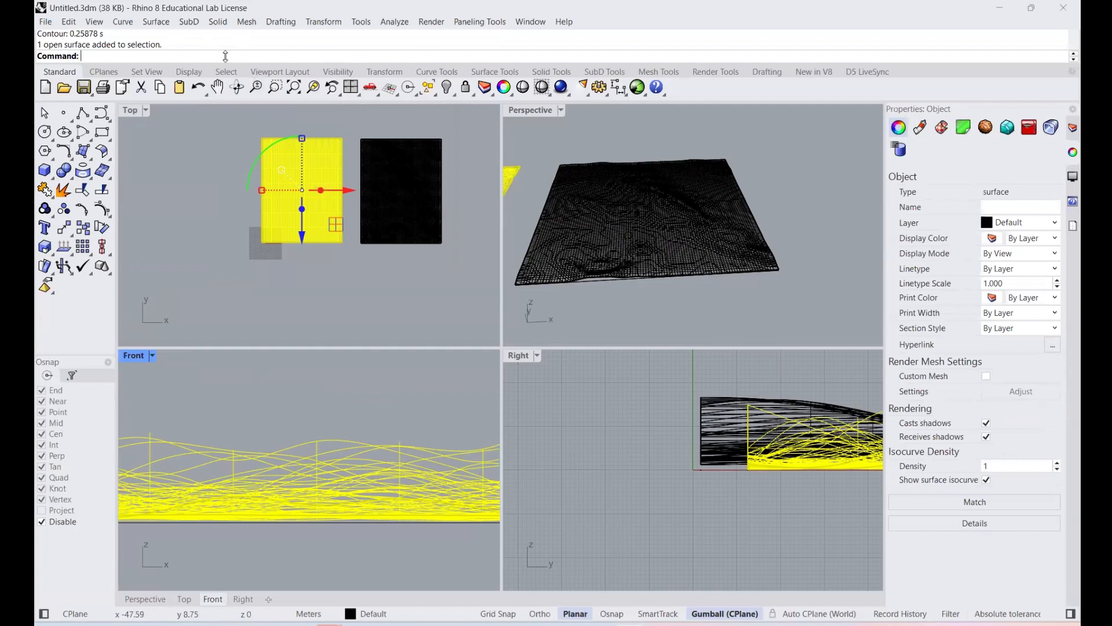
text(Contour)
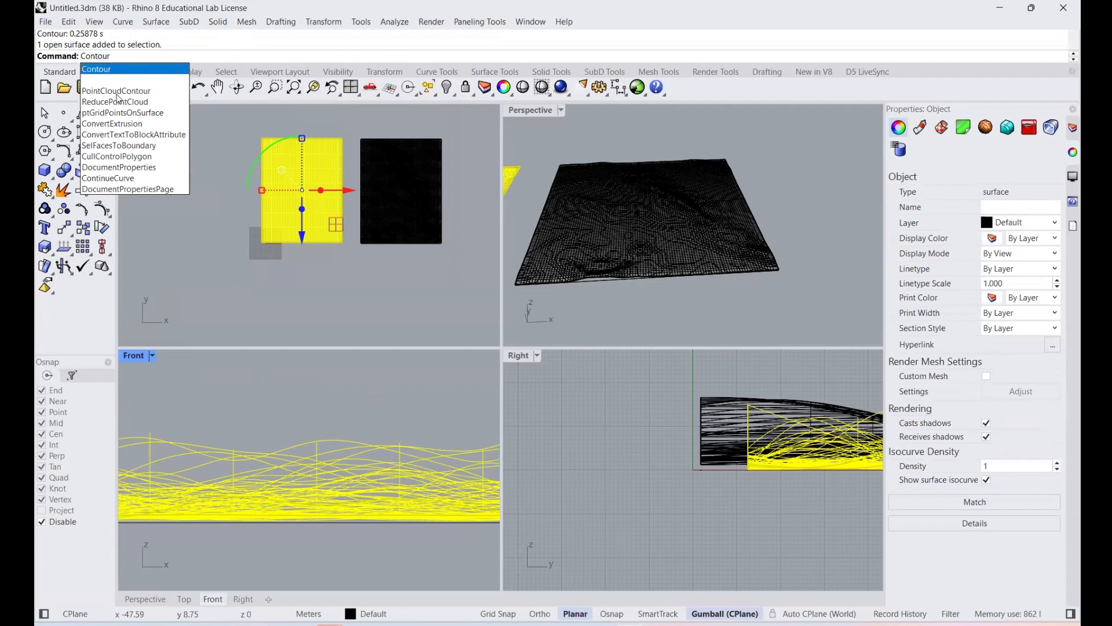
key(Return)
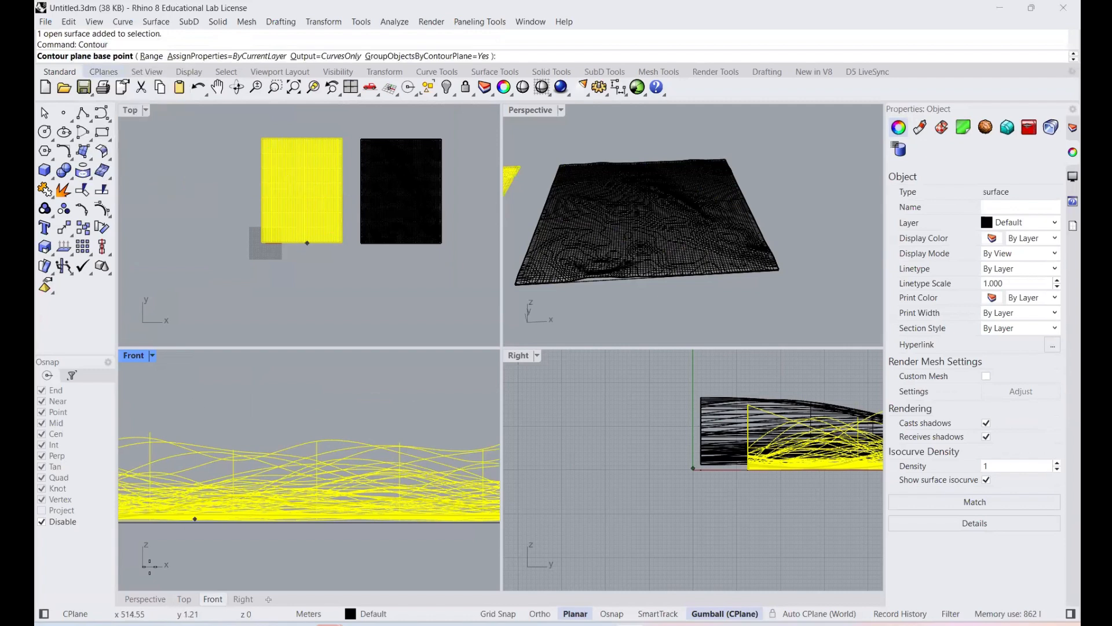
click(265, 522)
key(F8)
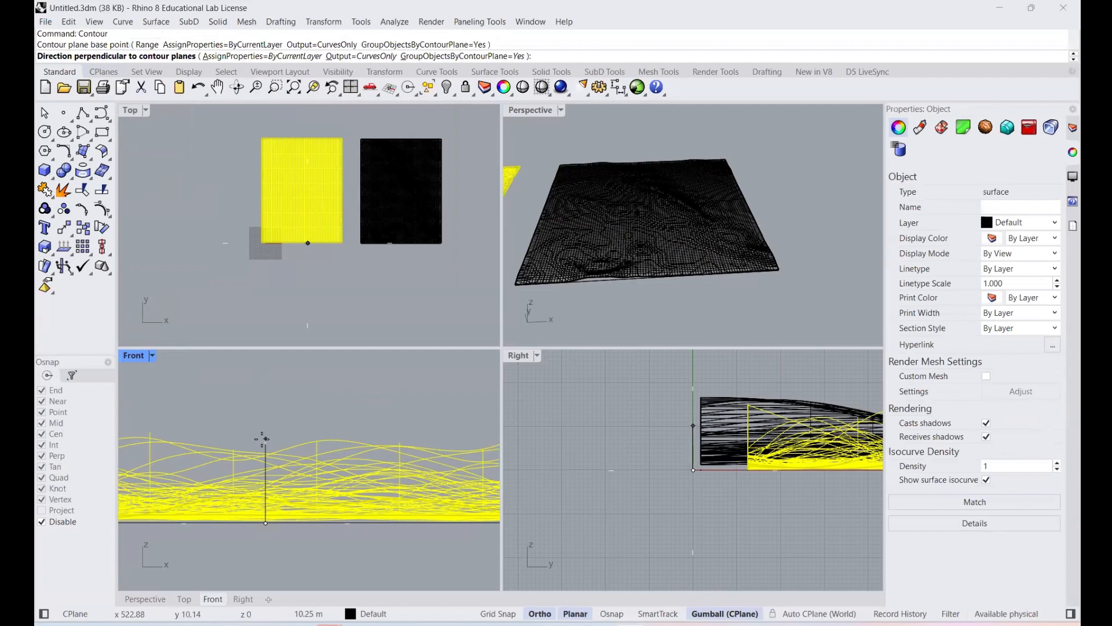
click(265, 436)
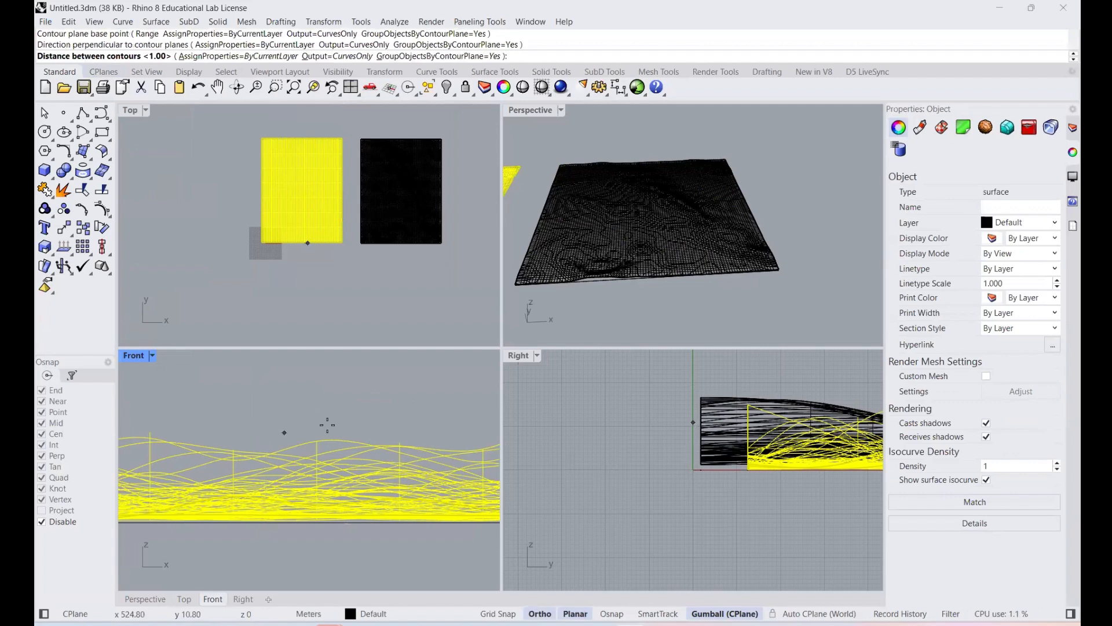
key(Return)
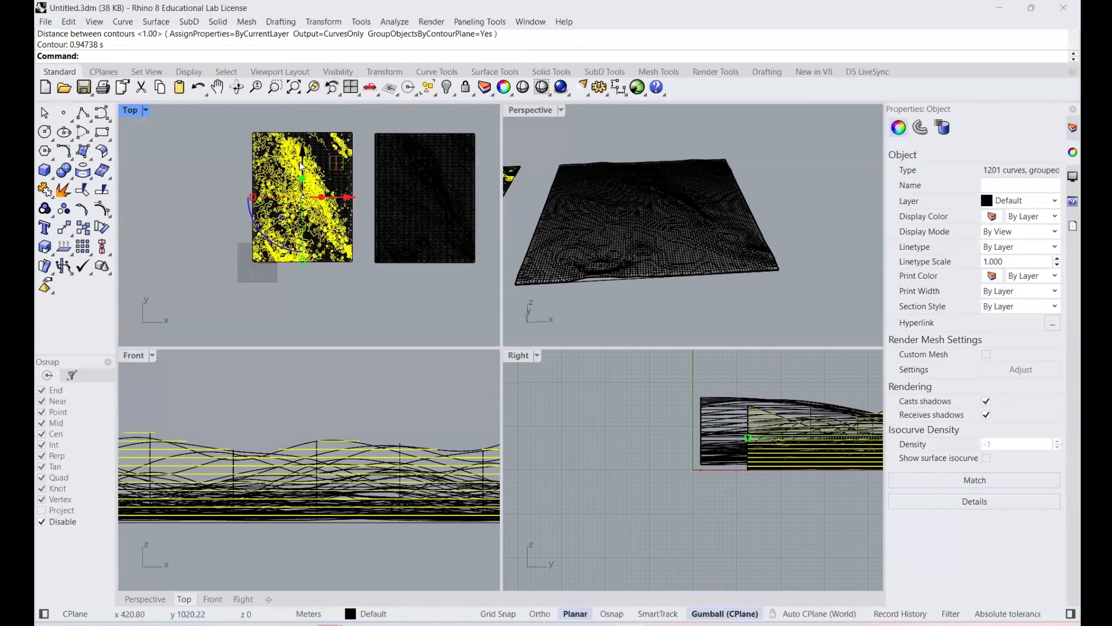
- Examine the first terrain's contour curves in the Top view and compare their detail with the second terrain's contours
scroll(300, 168, up, 3)
scroll(294, 168, up, 4)
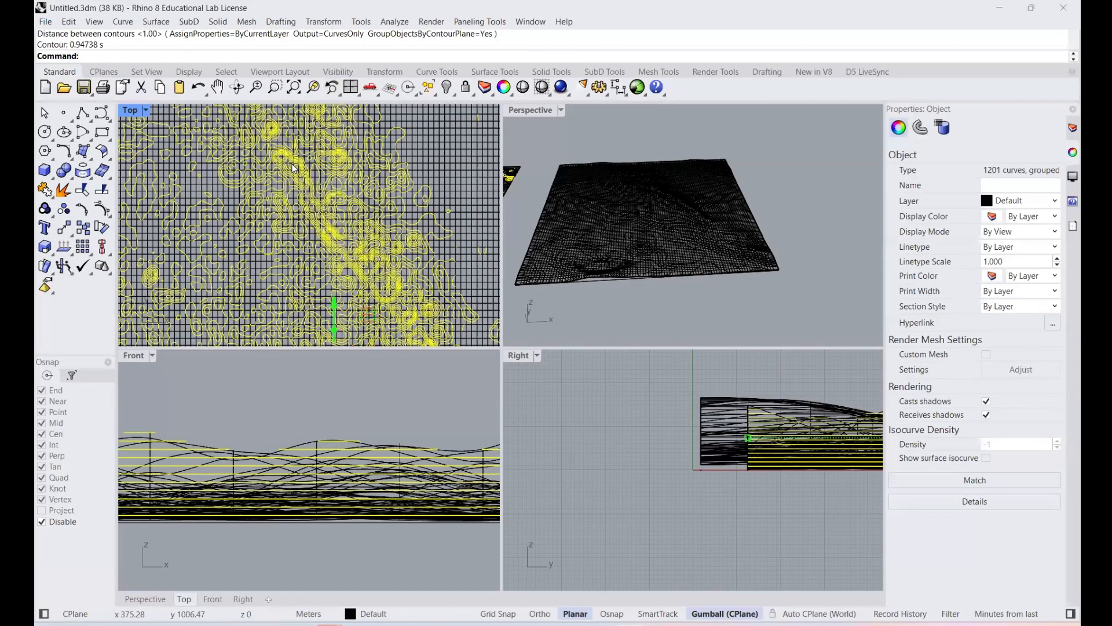
scroll(272, 169, up, 5)
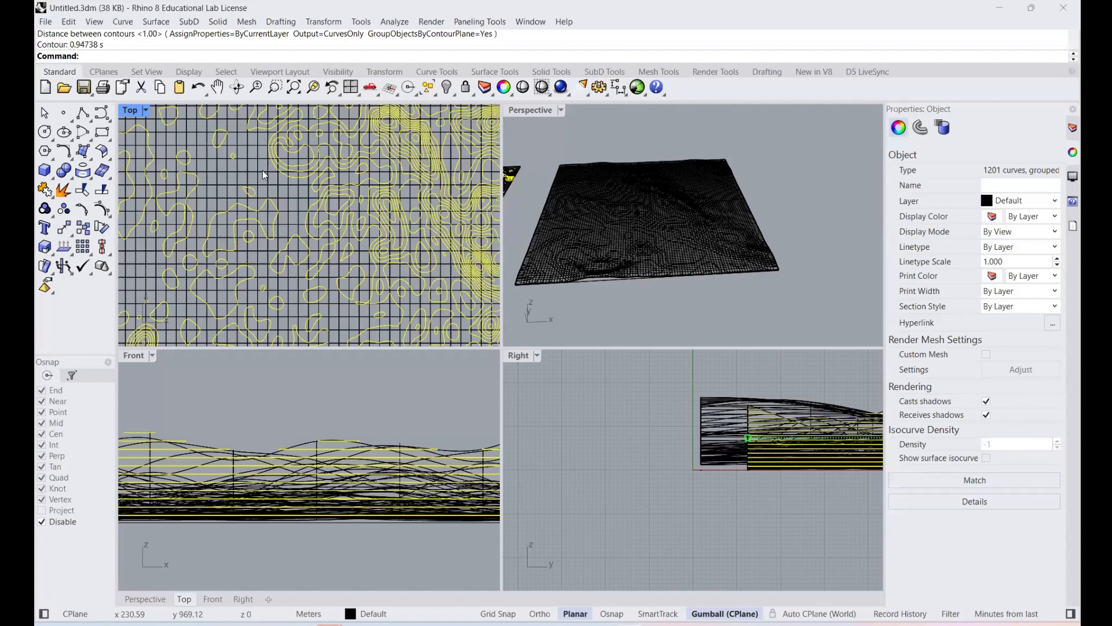
scroll(263, 170, down, 4)
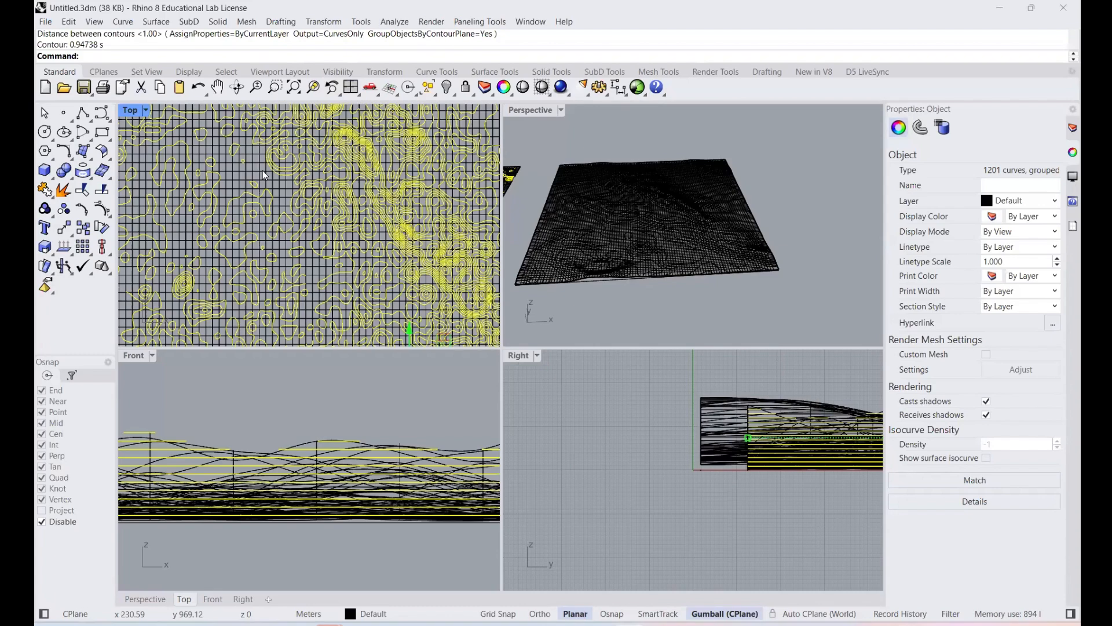
scroll(242, 189, down, 5)
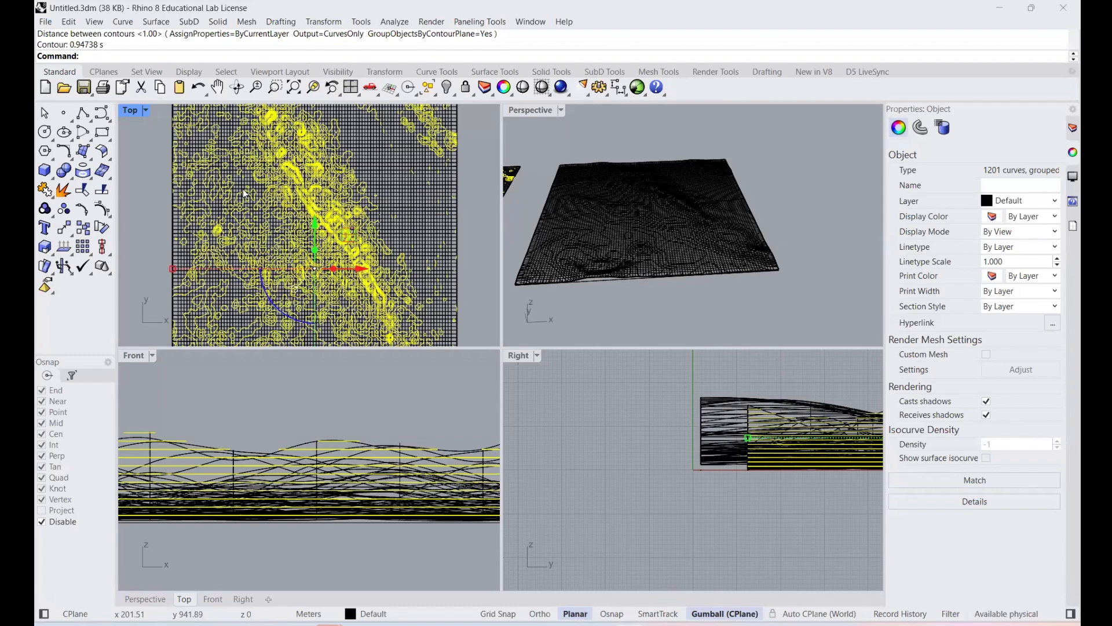
scroll(314, 150, down, 1)
scroll(273, 261, down, 2)
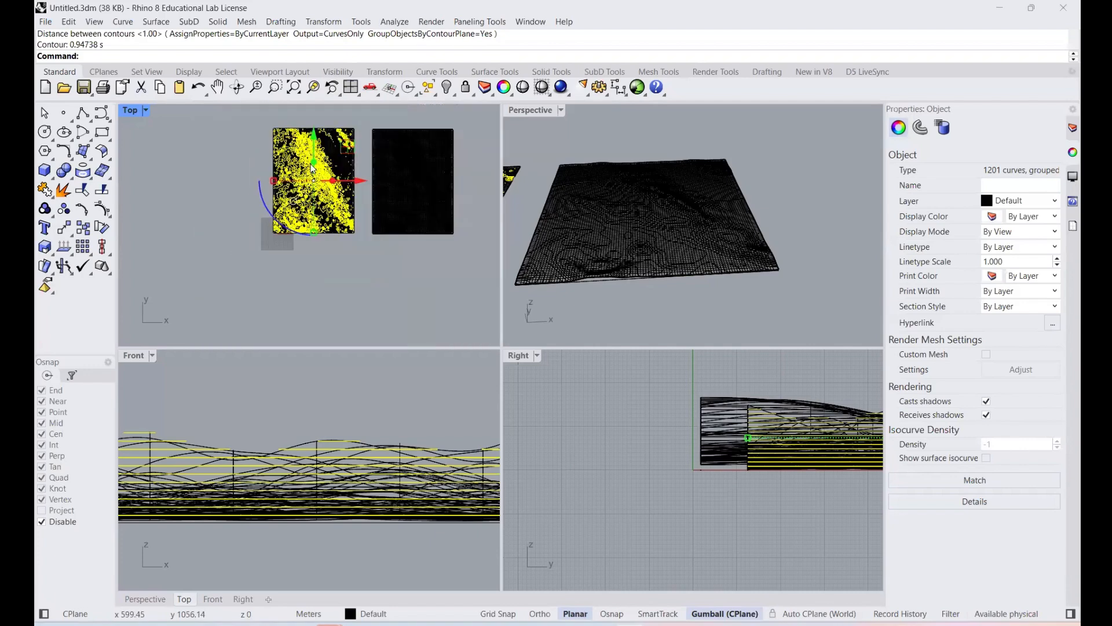
scroll(268, 235, up, 8)
scroll(273, 154, down, 3)
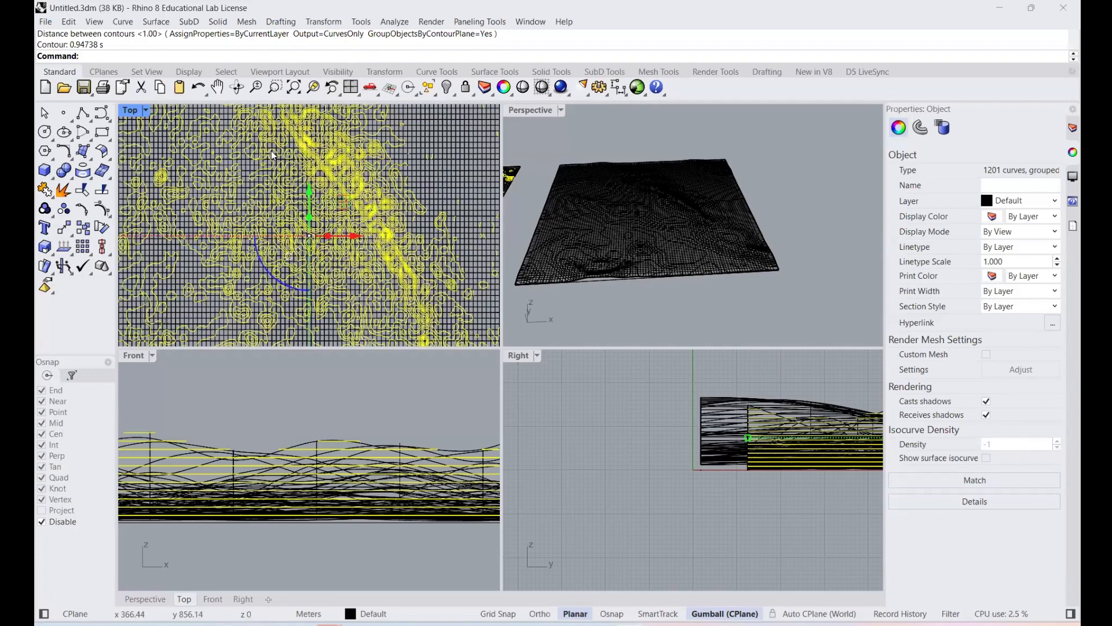
scroll(272, 155, down, 6)
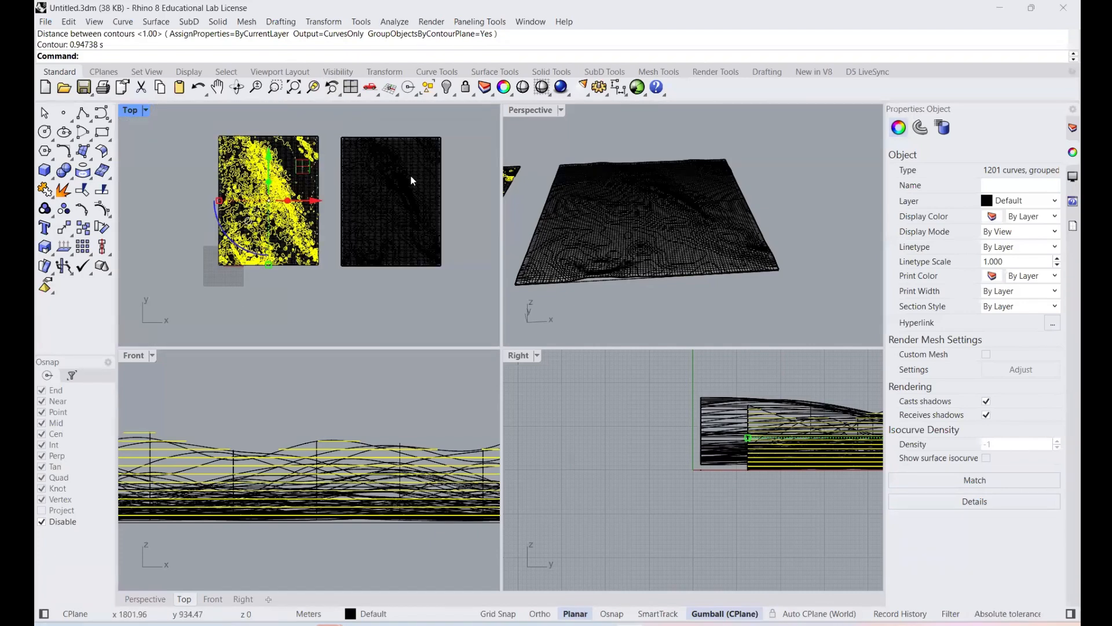
scroll(411, 176, up, 4)
scroll(379, 168, down, 4)
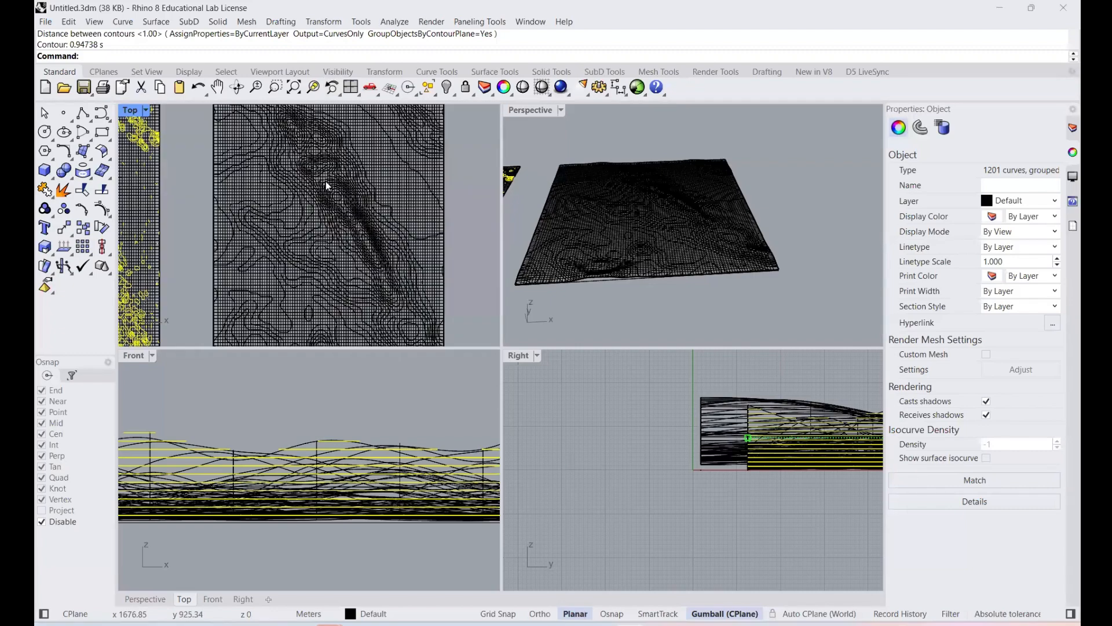
- Create 2D drawings of both terrain surfaces and their contours with Make2D, using third angle projection, tangent edges, scene silhouette and grouped output
scroll(322, 179, up, 3)
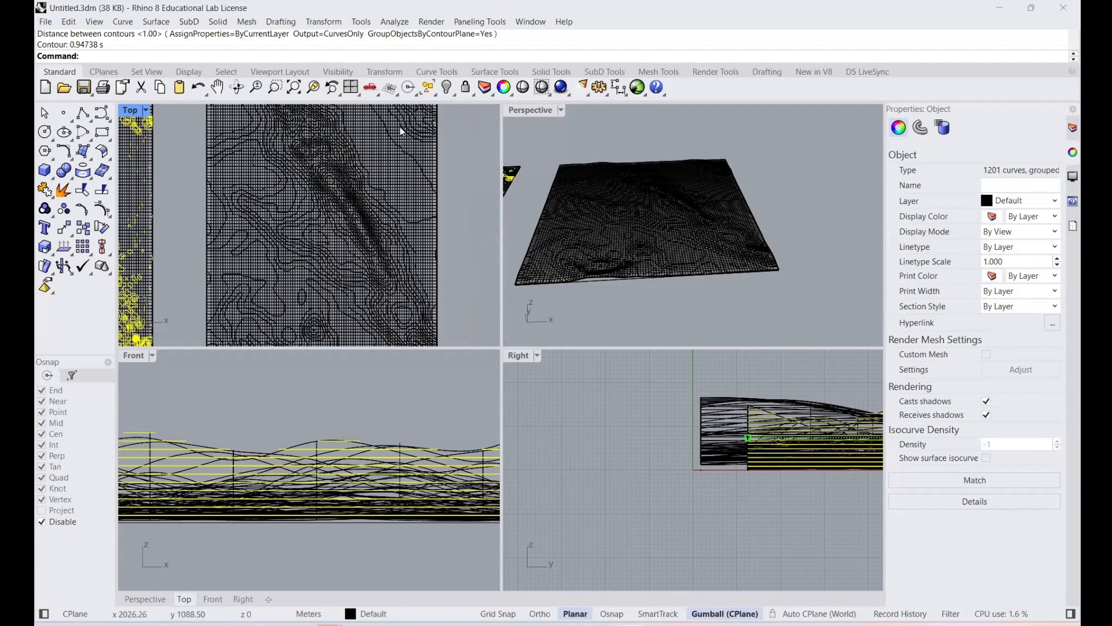
click(714, 200)
scroll(712, 196, down, 5)
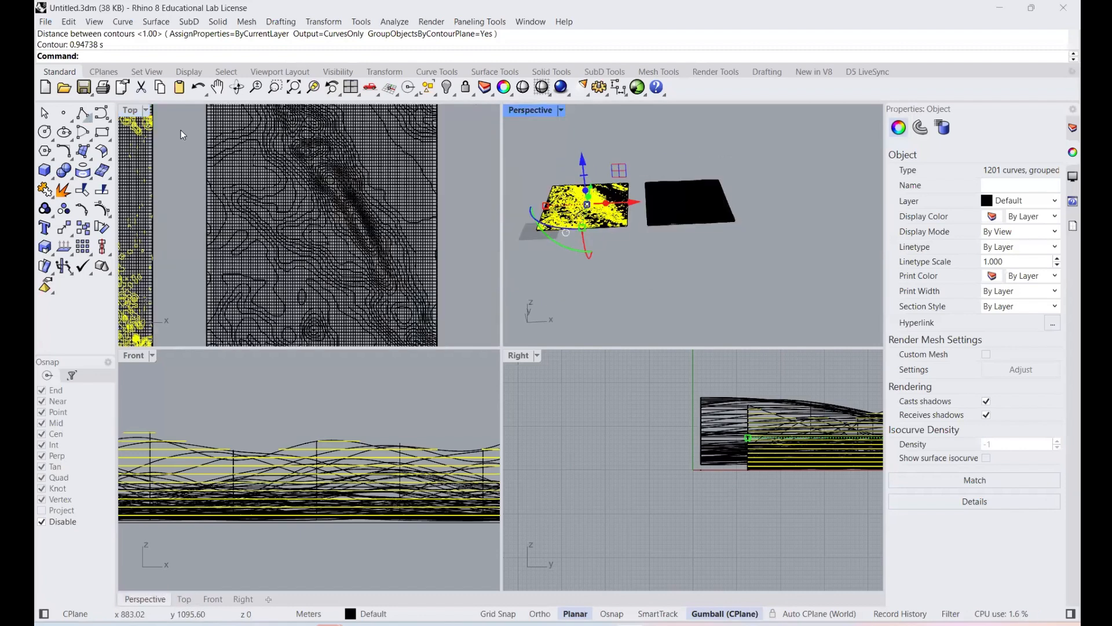
key(Escape)
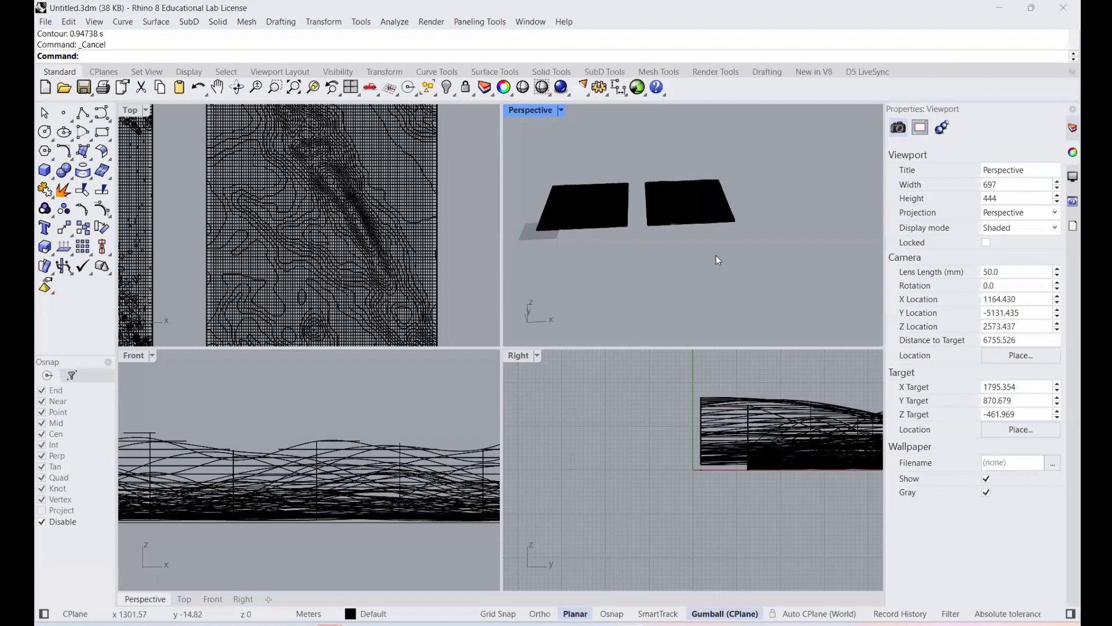
right_drag(716, 256, 631, 301)
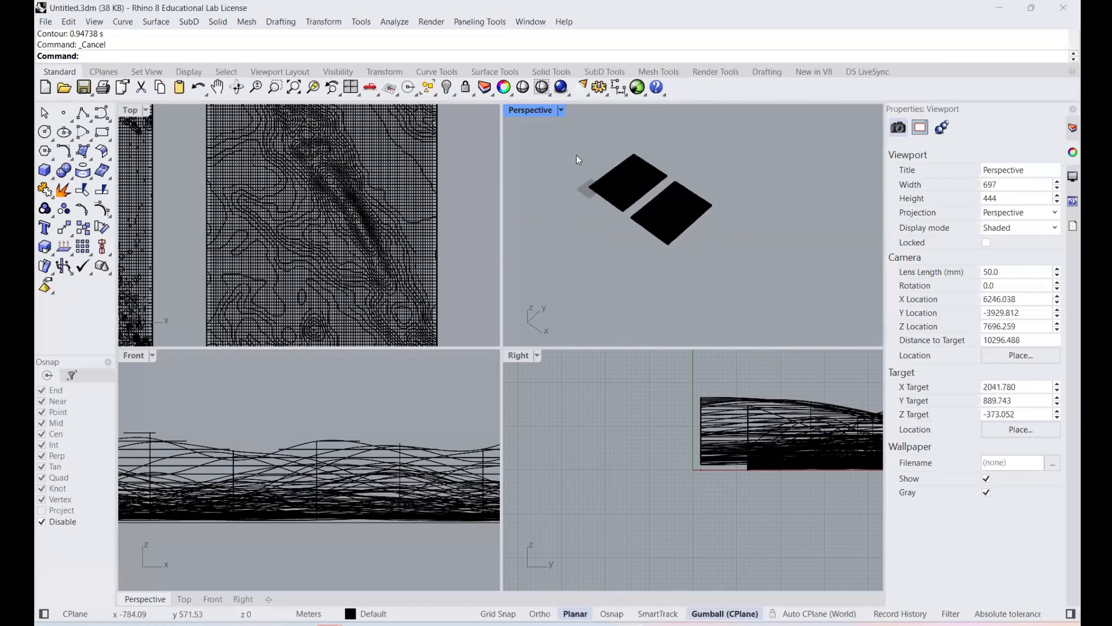
drag(561, 134, 745, 303)
scroll(667, 164, up, 2)
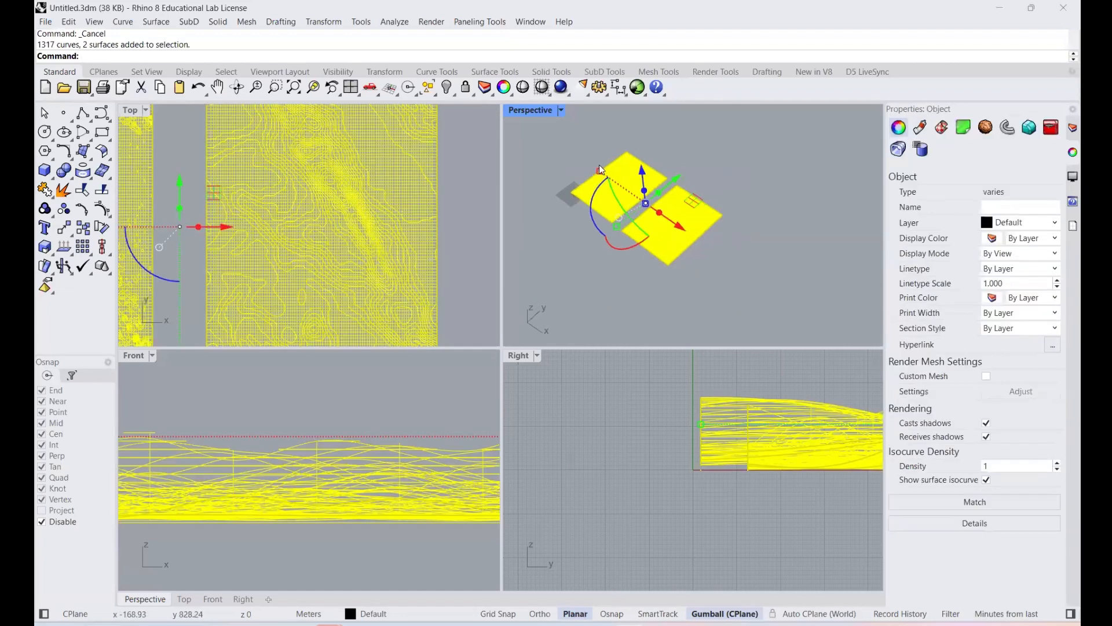
scroll(599, 165, up, 2)
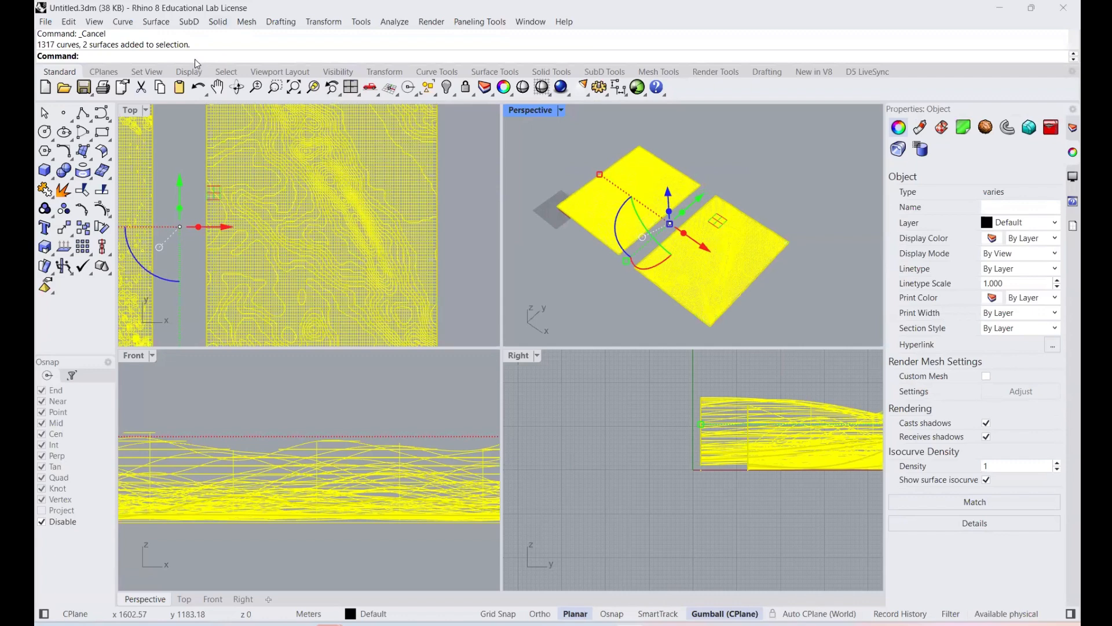
text(Make2D)
key(Return)
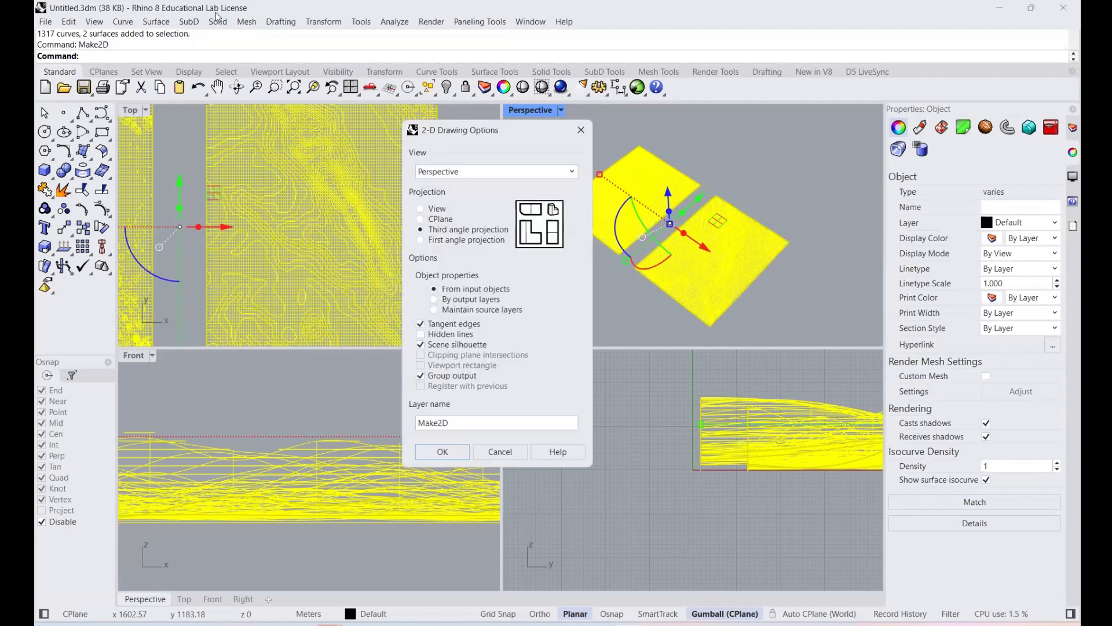
click(441, 460)
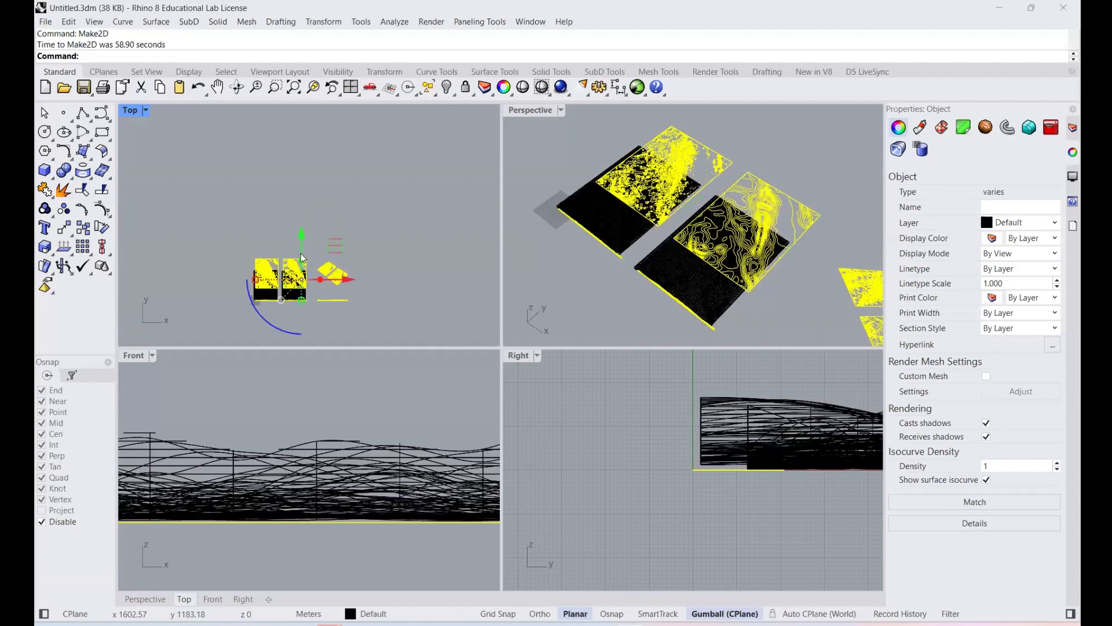
- Move the generated 2D drawings straight up in the Top view, clear of the original terrains, and clear the selection
scroll(308, 267, up, 3)
drag(308, 266, 310, 126)
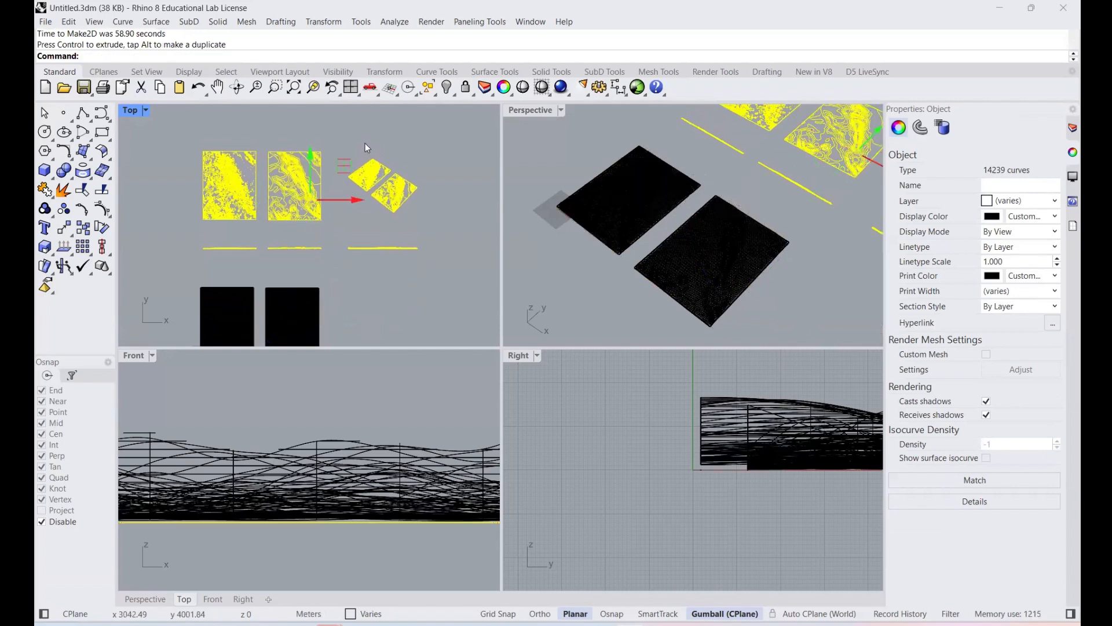
key(Escape)
- Examine the plan drawings of both terrains up close in the Top view and compare their contour line detail
scroll(234, 176, up, 4)
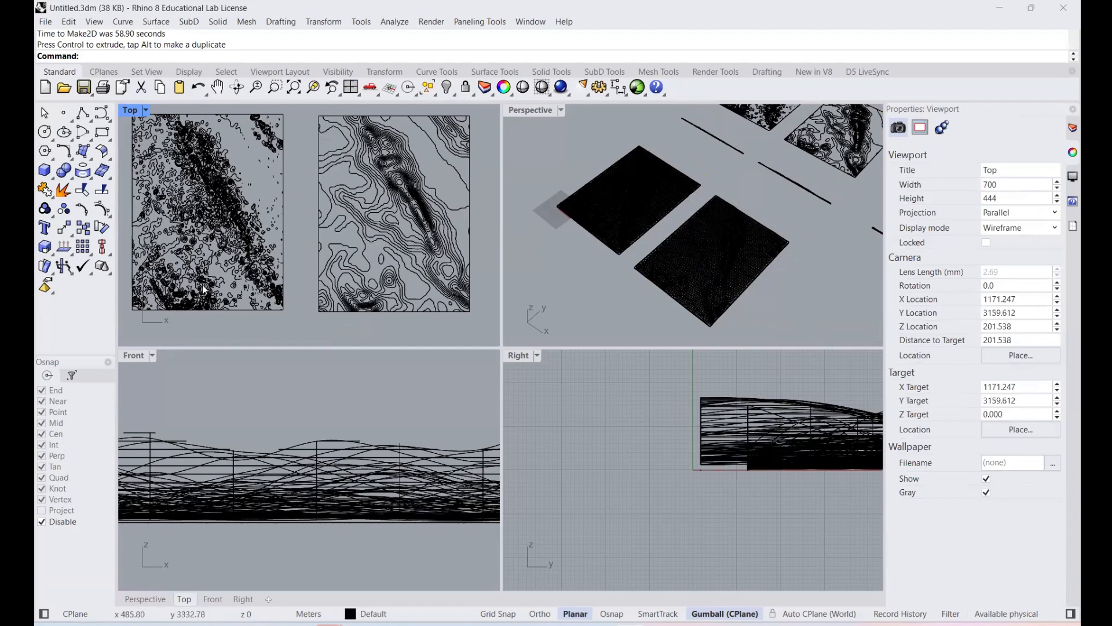
double_click(183, 599)
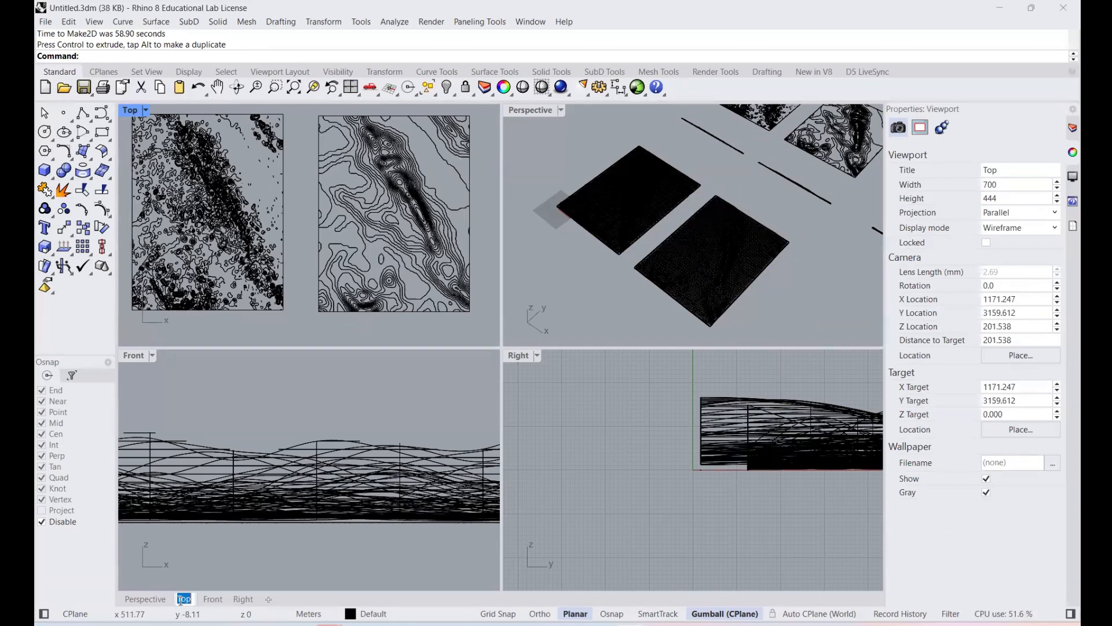
click(169, 158)
key(Escape)
scroll(197, 168, up, 5)
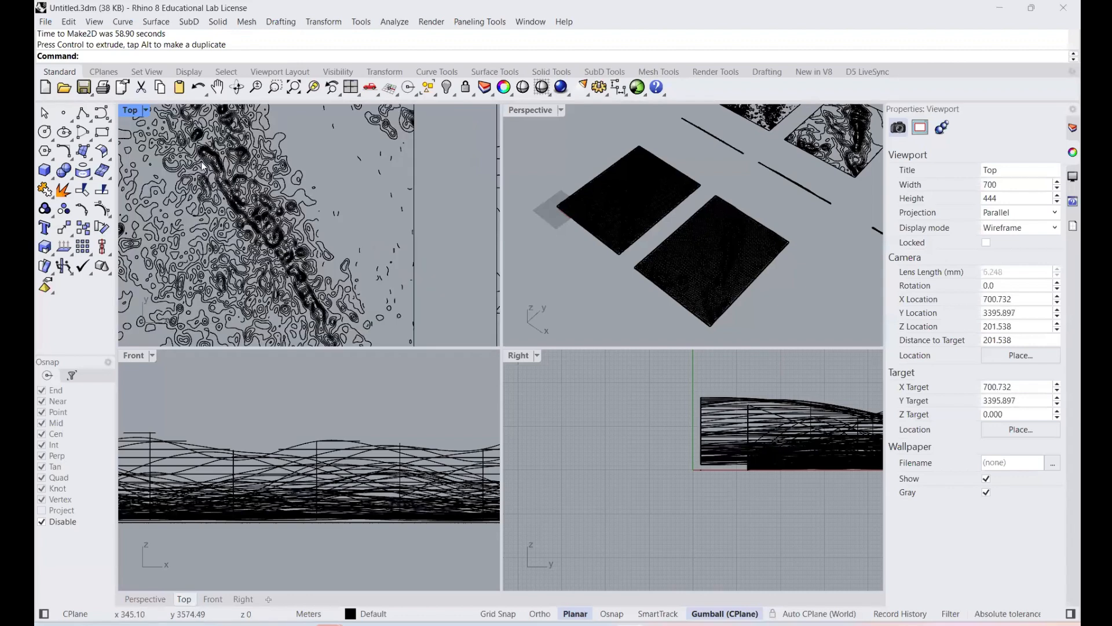
scroll(225, 189, down, 8)
scroll(372, 201, up, 10)
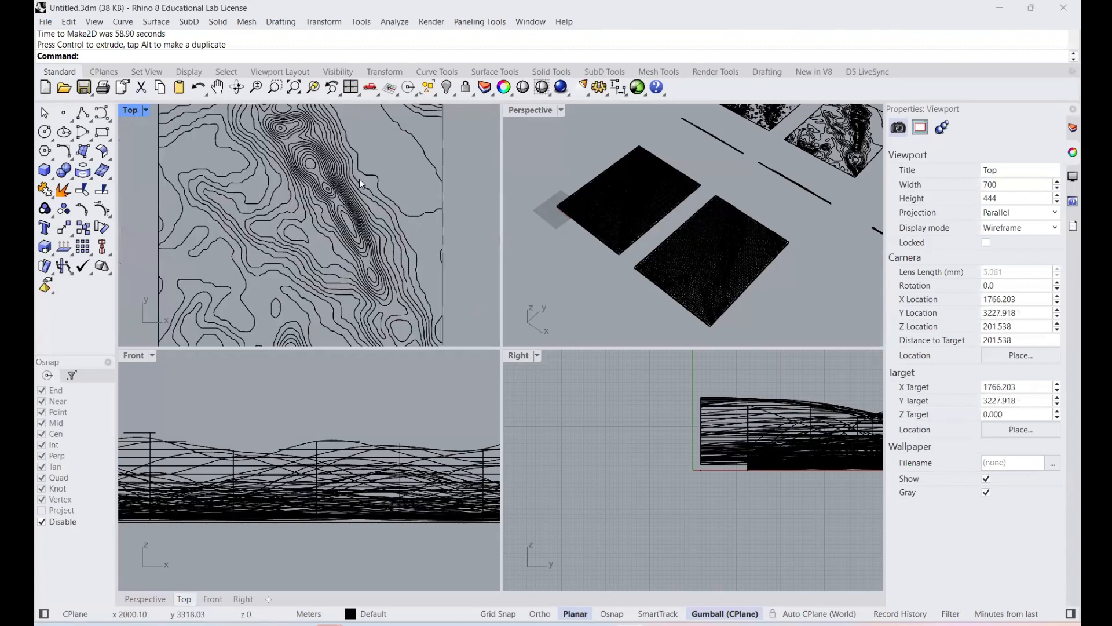
scroll(267, 139, down, 4)
scroll(264, 205, down, 6)
scroll(263, 145, up, 8)
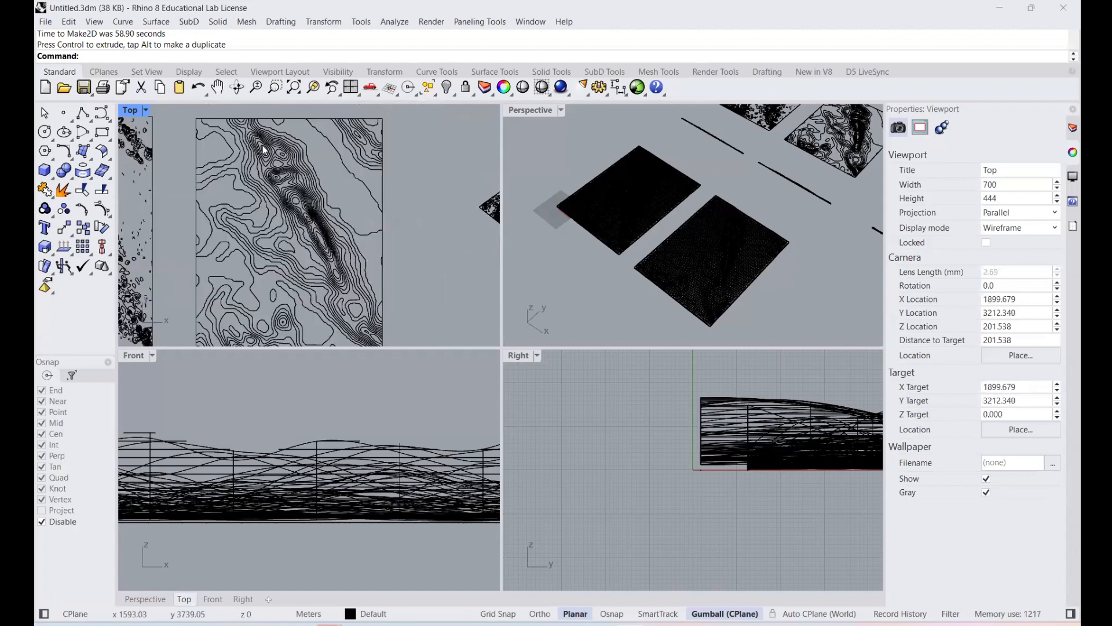
scroll(288, 167, down, 3)
scroll(289, 166, up, 3)
- Examine the angled perspective drawings of the two terrains in the Top view
scroll(366, 214, down, 6)
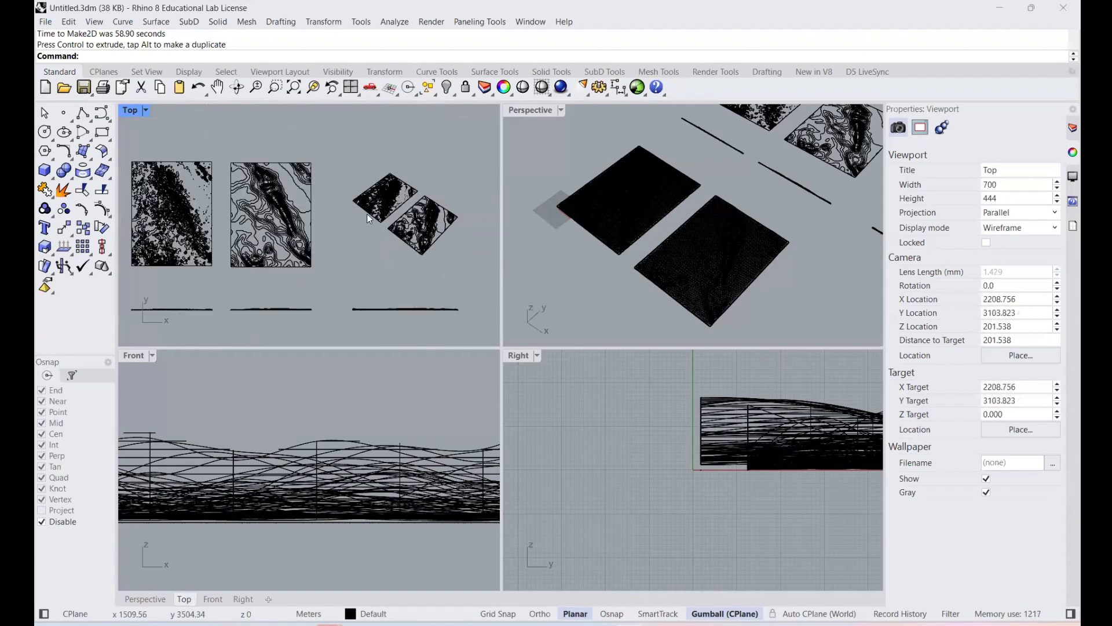
scroll(416, 193, up, 3)
scroll(306, 158, up, 4)
scroll(319, 167, down, 4)
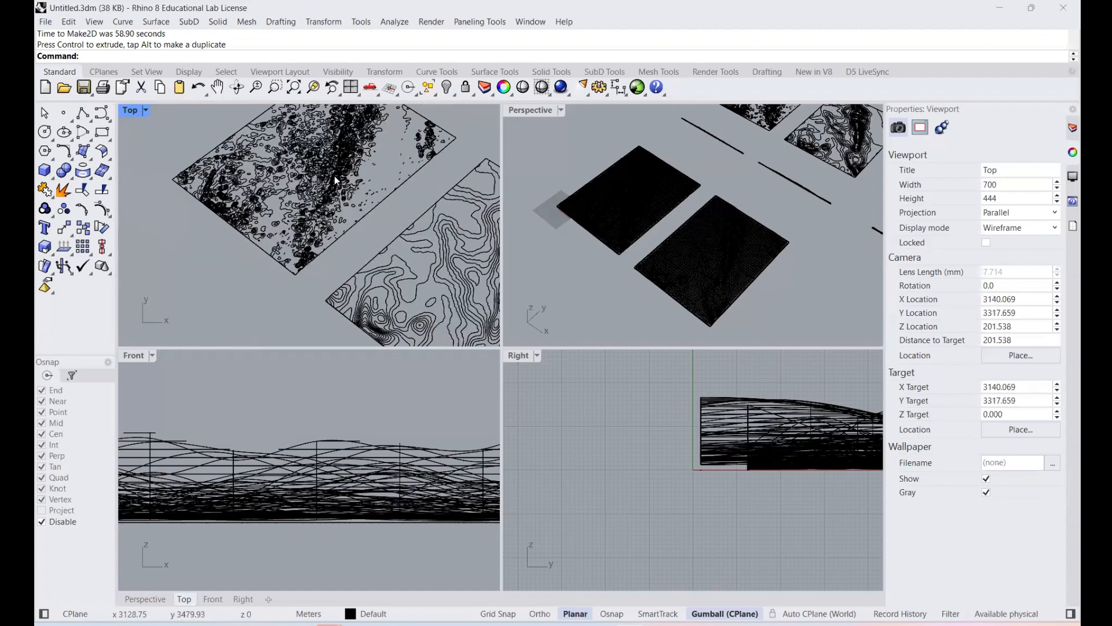
scroll(416, 205, up, 5)
scroll(385, 161, up, 3)
scroll(386, 160, down, 4)
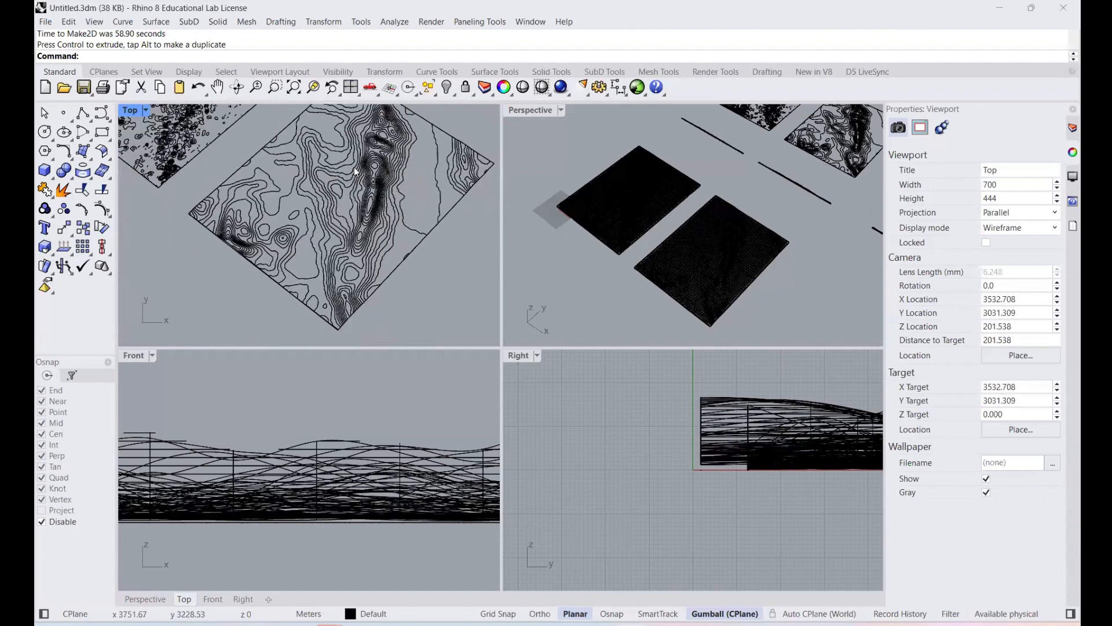
- Examine the flat elevation drawings of the terrains below the plan drawings, both up close and as a whole
scroll(392, 159, down, 2)
scroll(392, 159, down, 4)
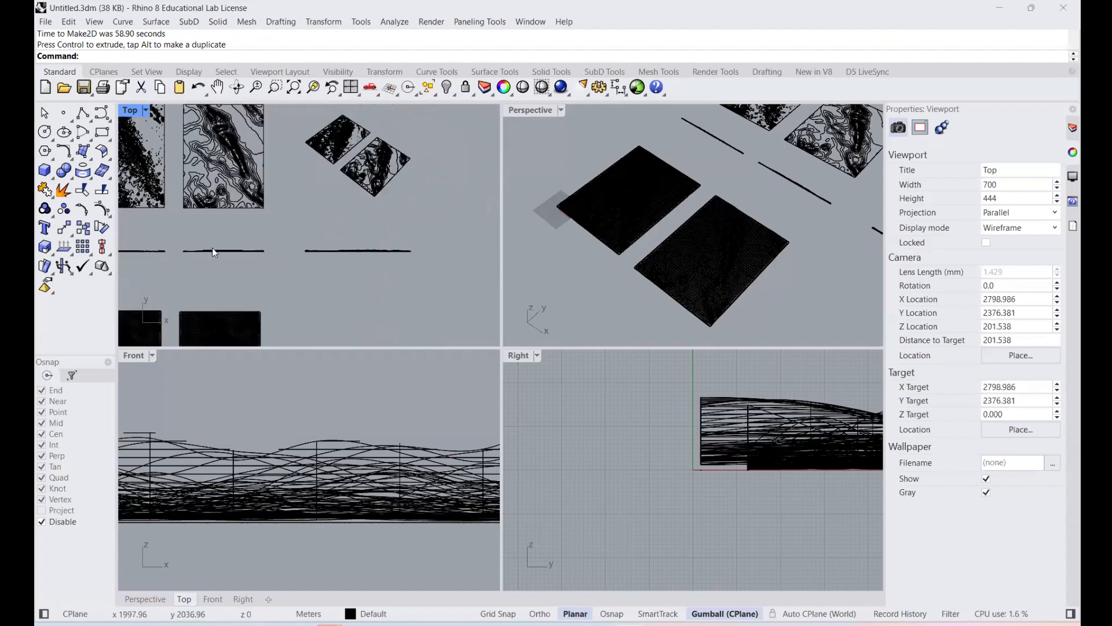
scroll(203, 249, up, 13)
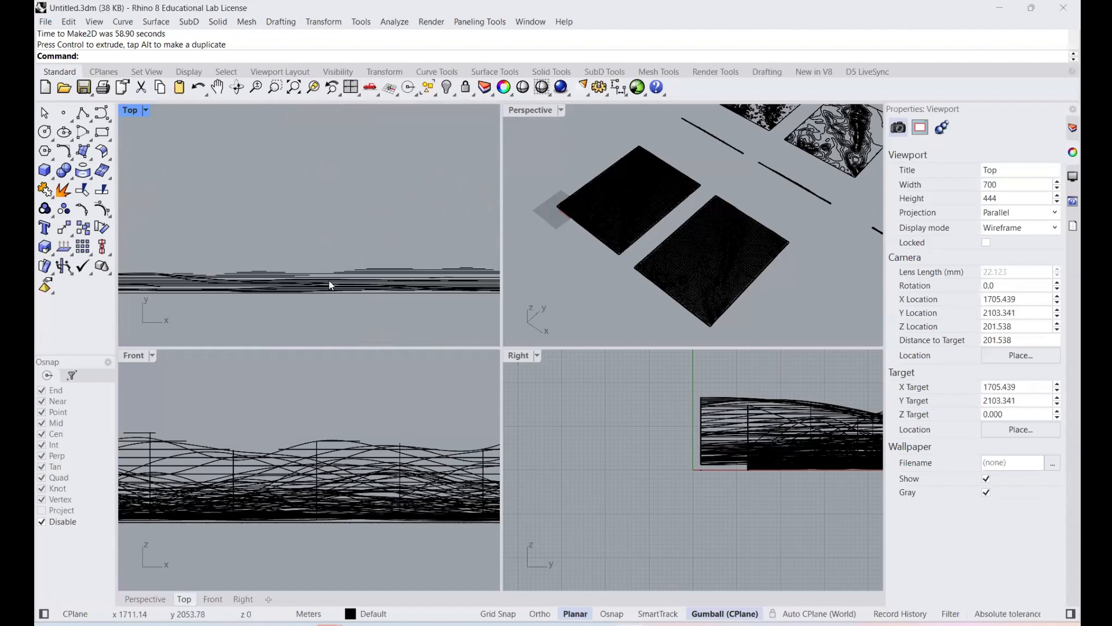
scroll(328, 280, down, 8)
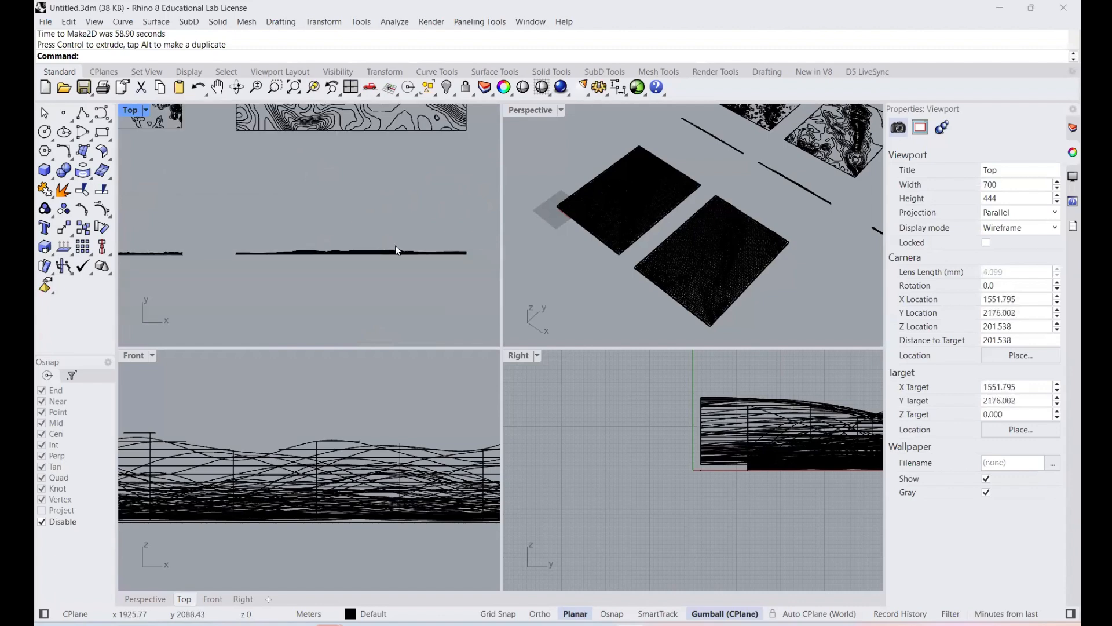
scroll(231, 237, up, 10)
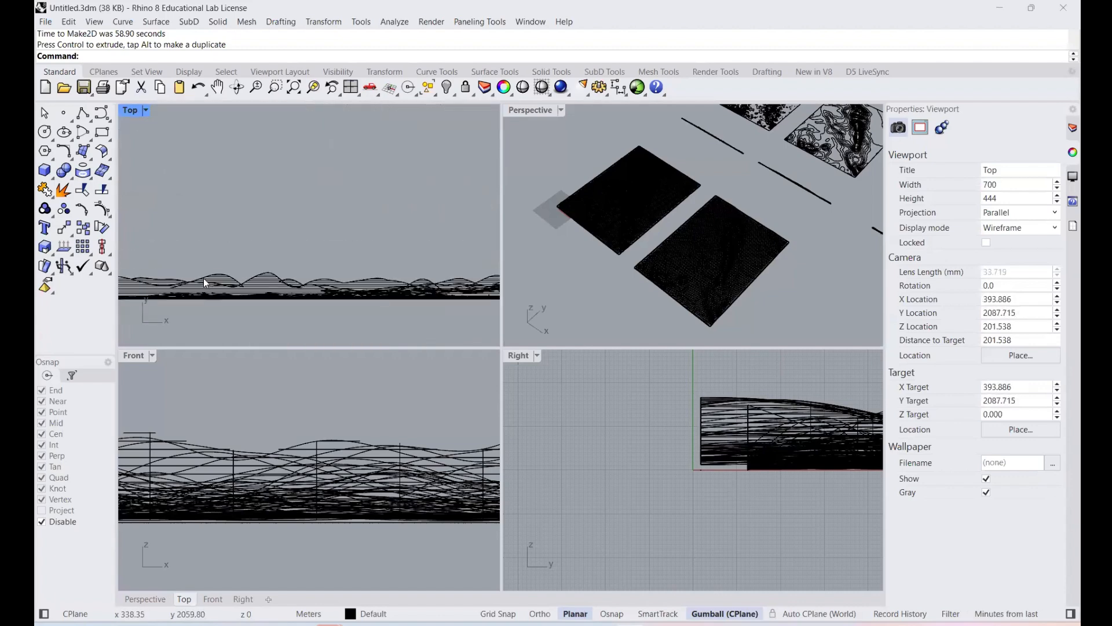
scroll(204, 279, down, 19)
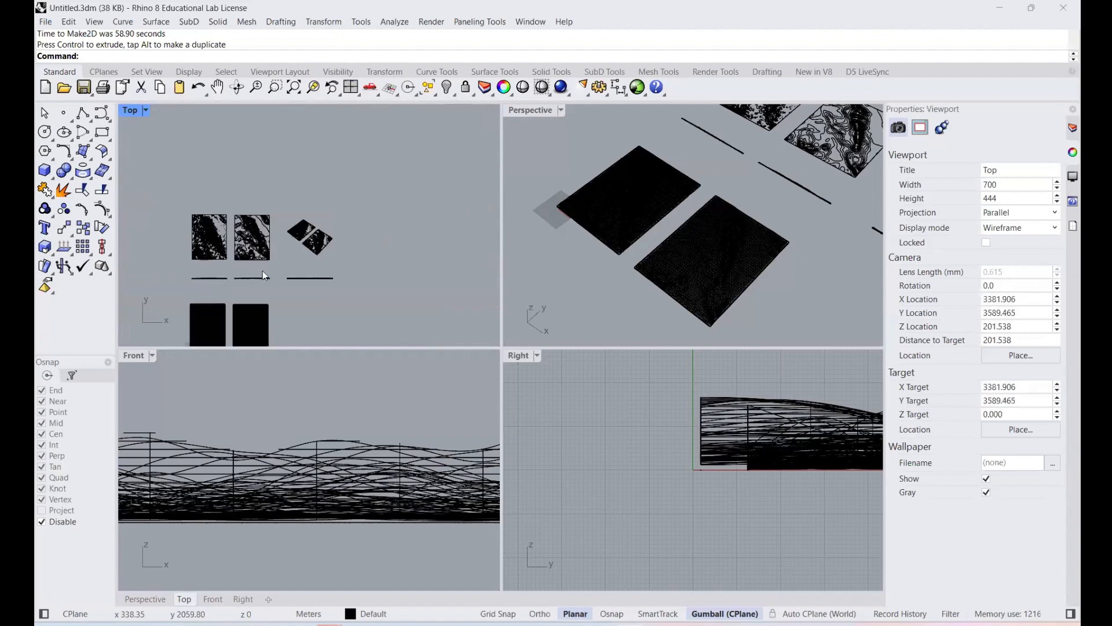
scroll(328, 280, up, 16)
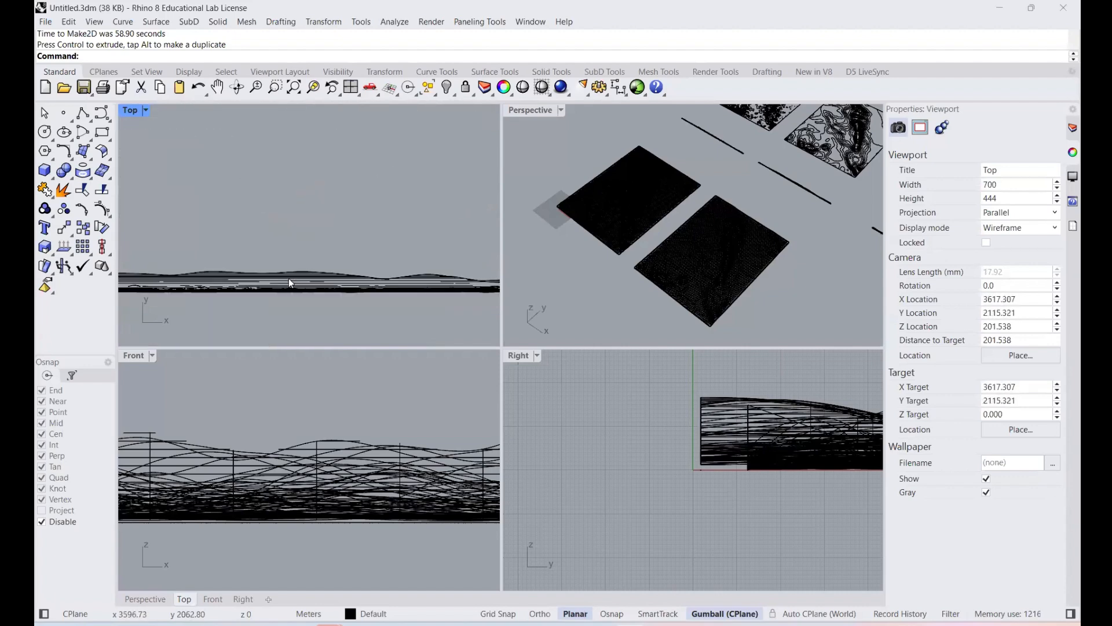
scroll(289, 279, down, 14)
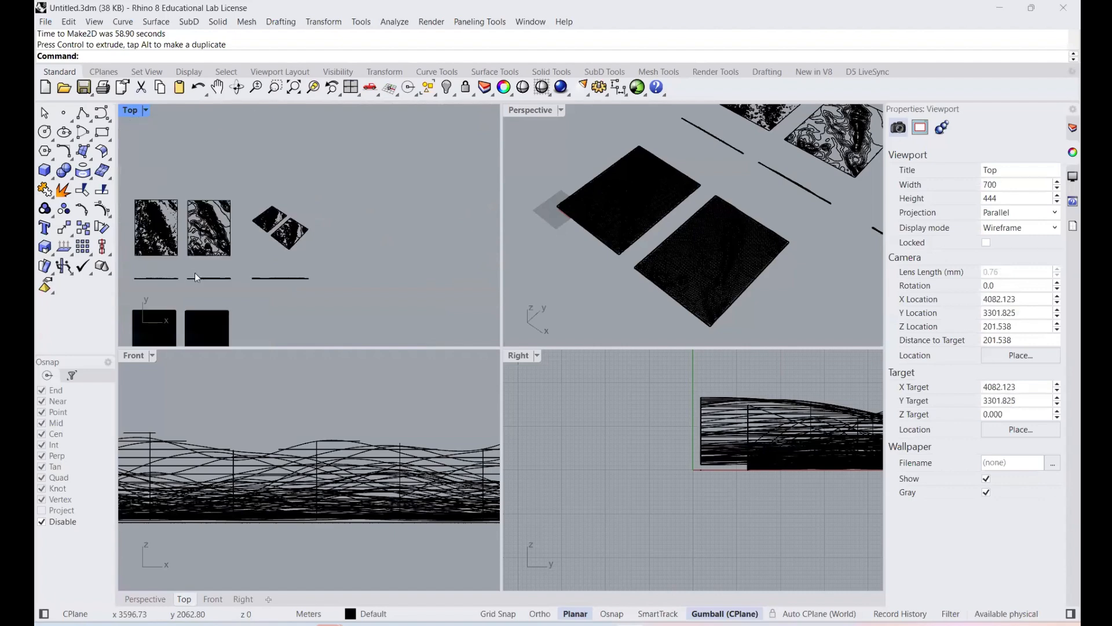
scroll(196, 277, up, 4)
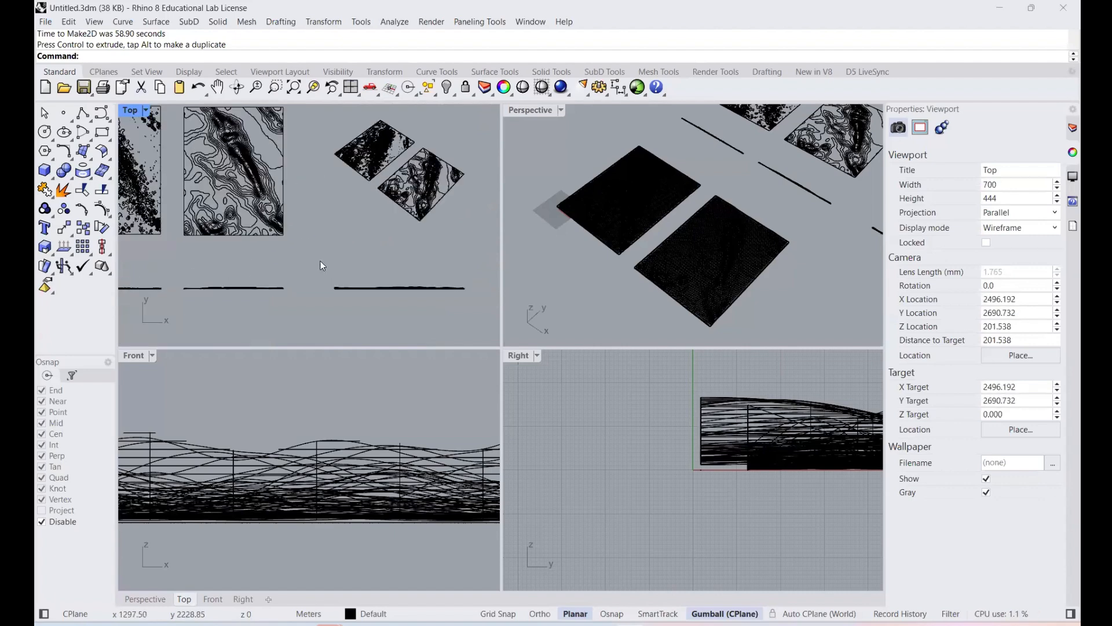
scroll(328, 266, down, 4)
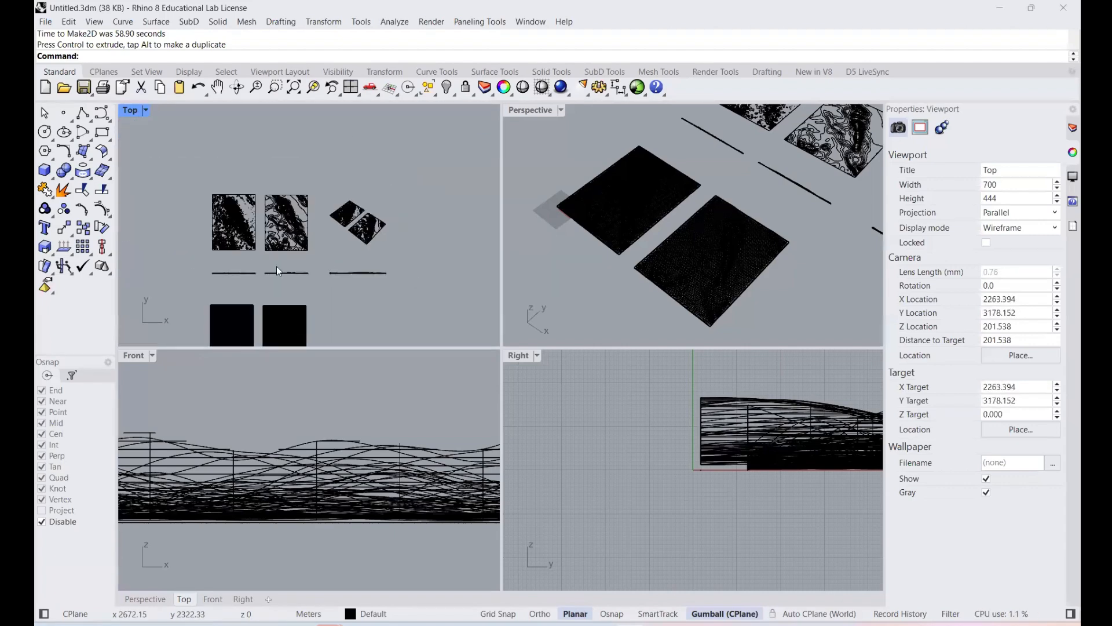
- Compare the two plan drawings side by side again and inspect the second terrain's contour lines along its ridge
scroll(238, 259, up, 4)
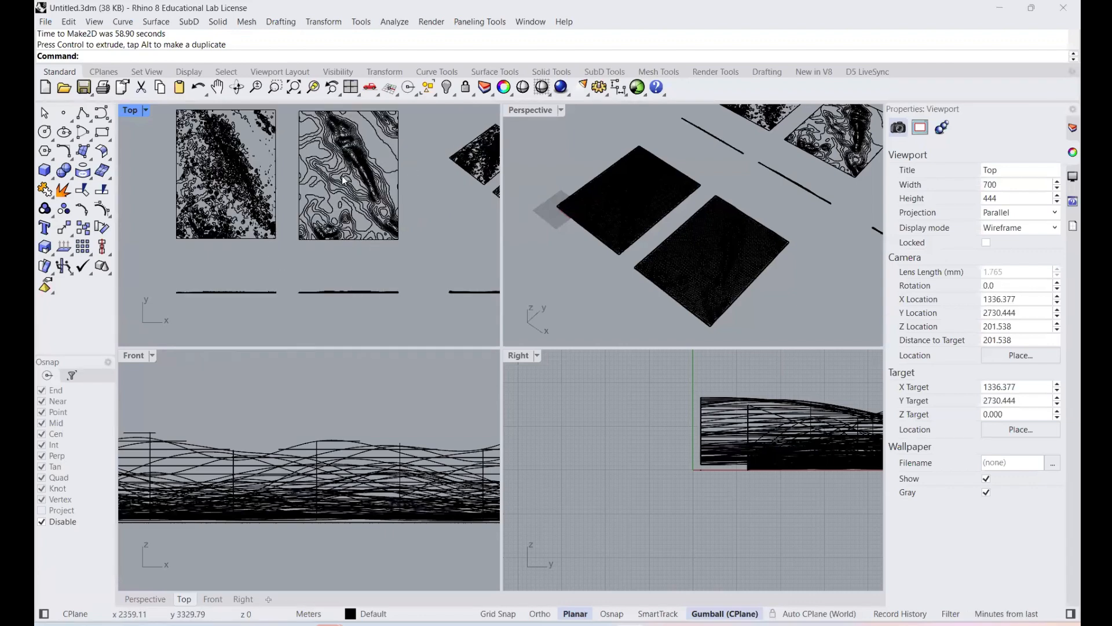
scroll(342, 177, down, 1)
scroll(232, 139, up, 4)
scroll(458, 185, down, 3)
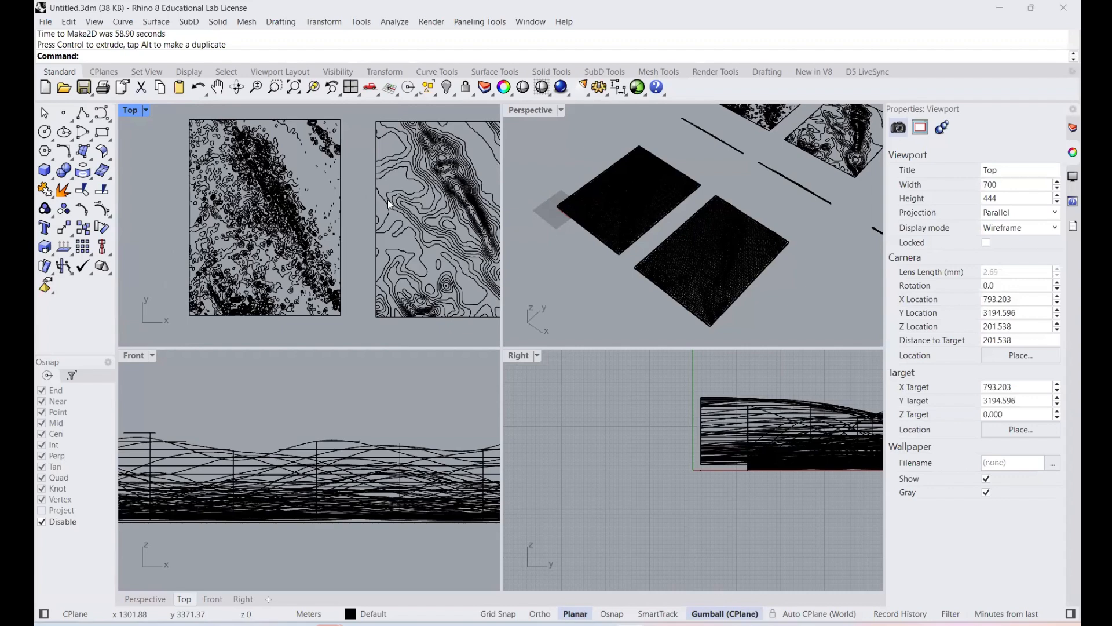
scroll(354, 200, down, 2)
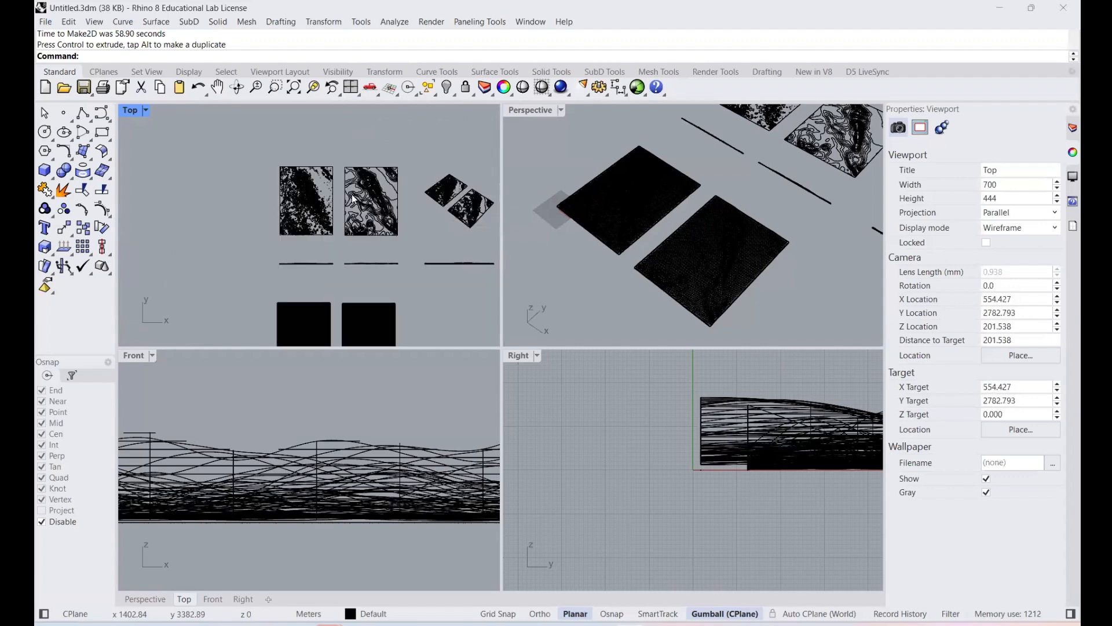
scroll(423, 189, up, 6)
scroll(423, 190, up, 1)
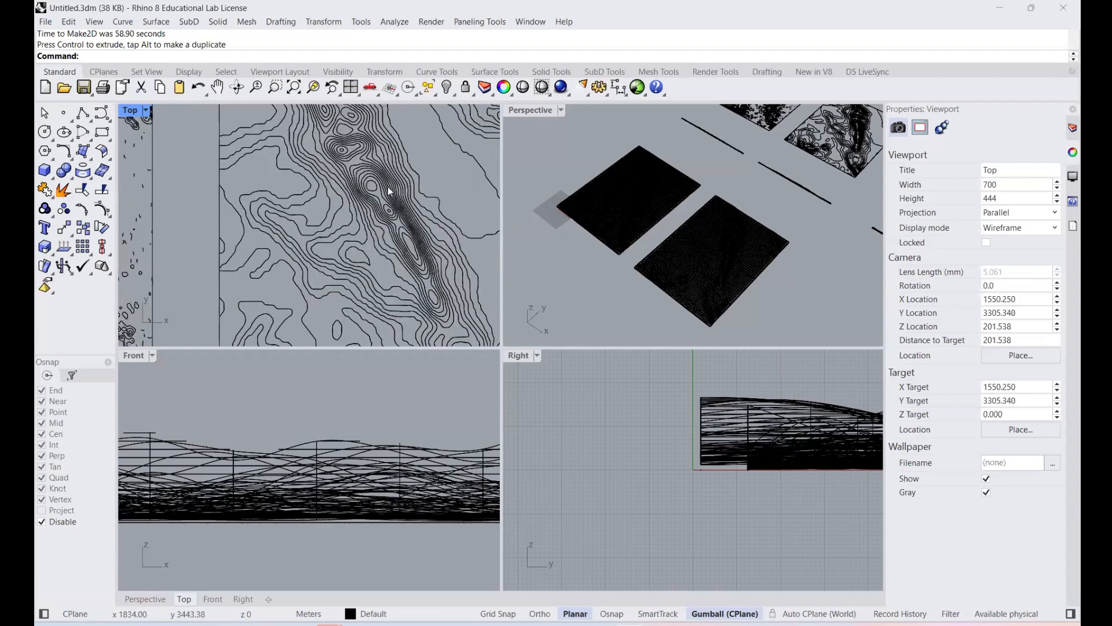